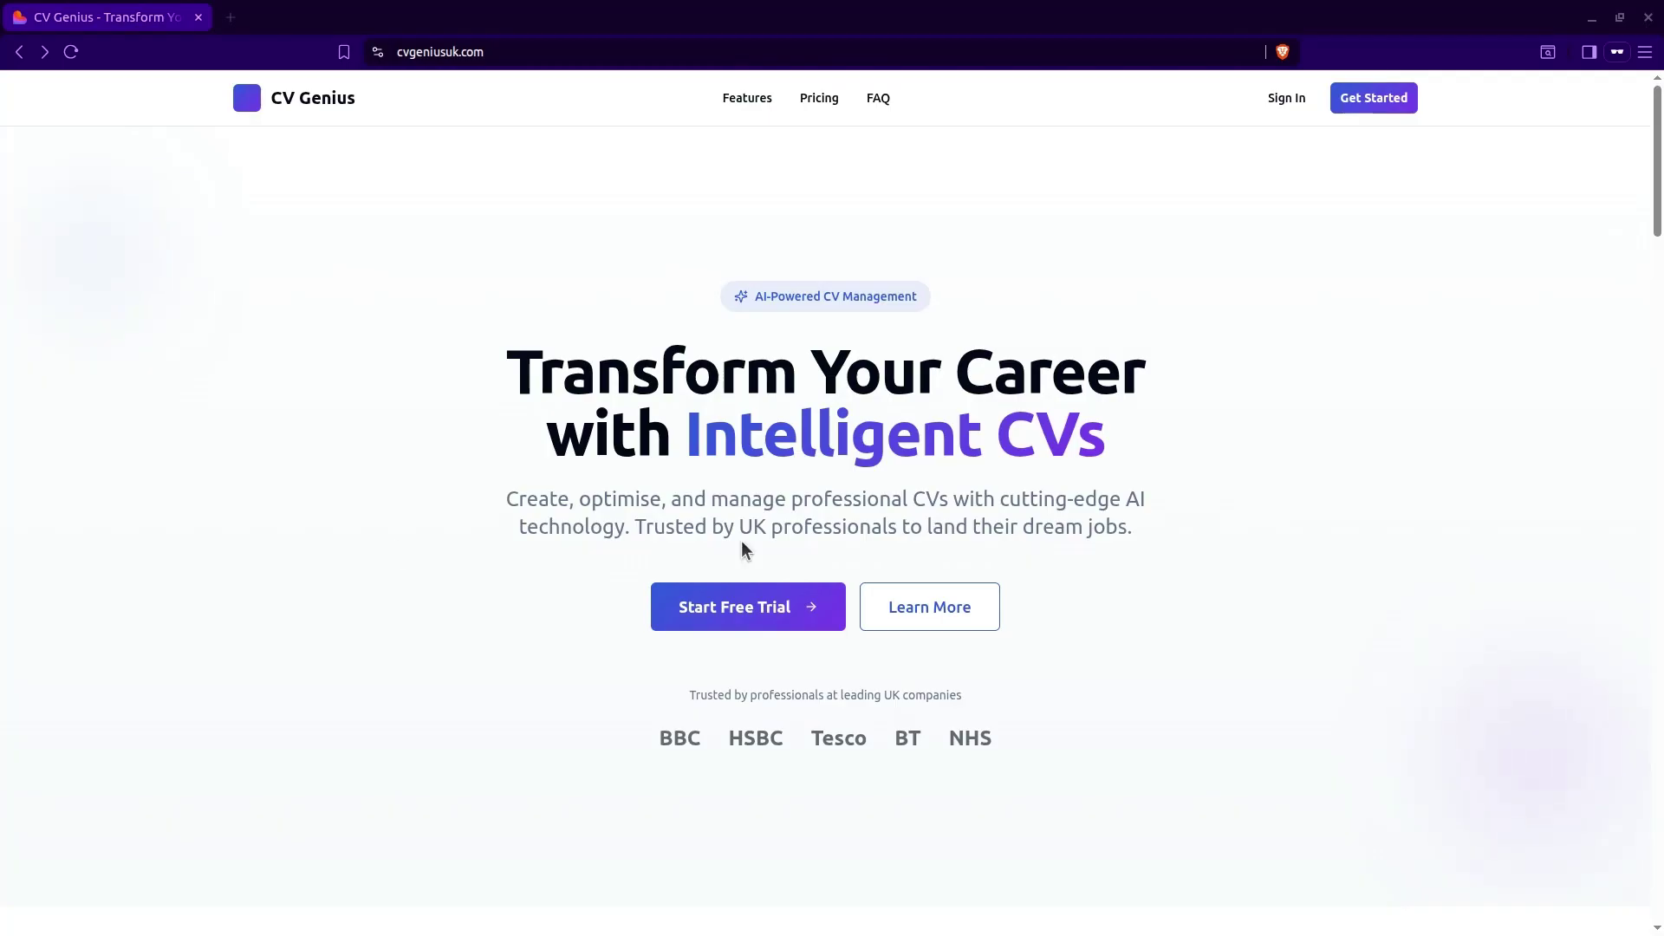
# Go to the CV Genius sign-in page and choose signing in to an existing account
pyautogui.click(1283, 102)
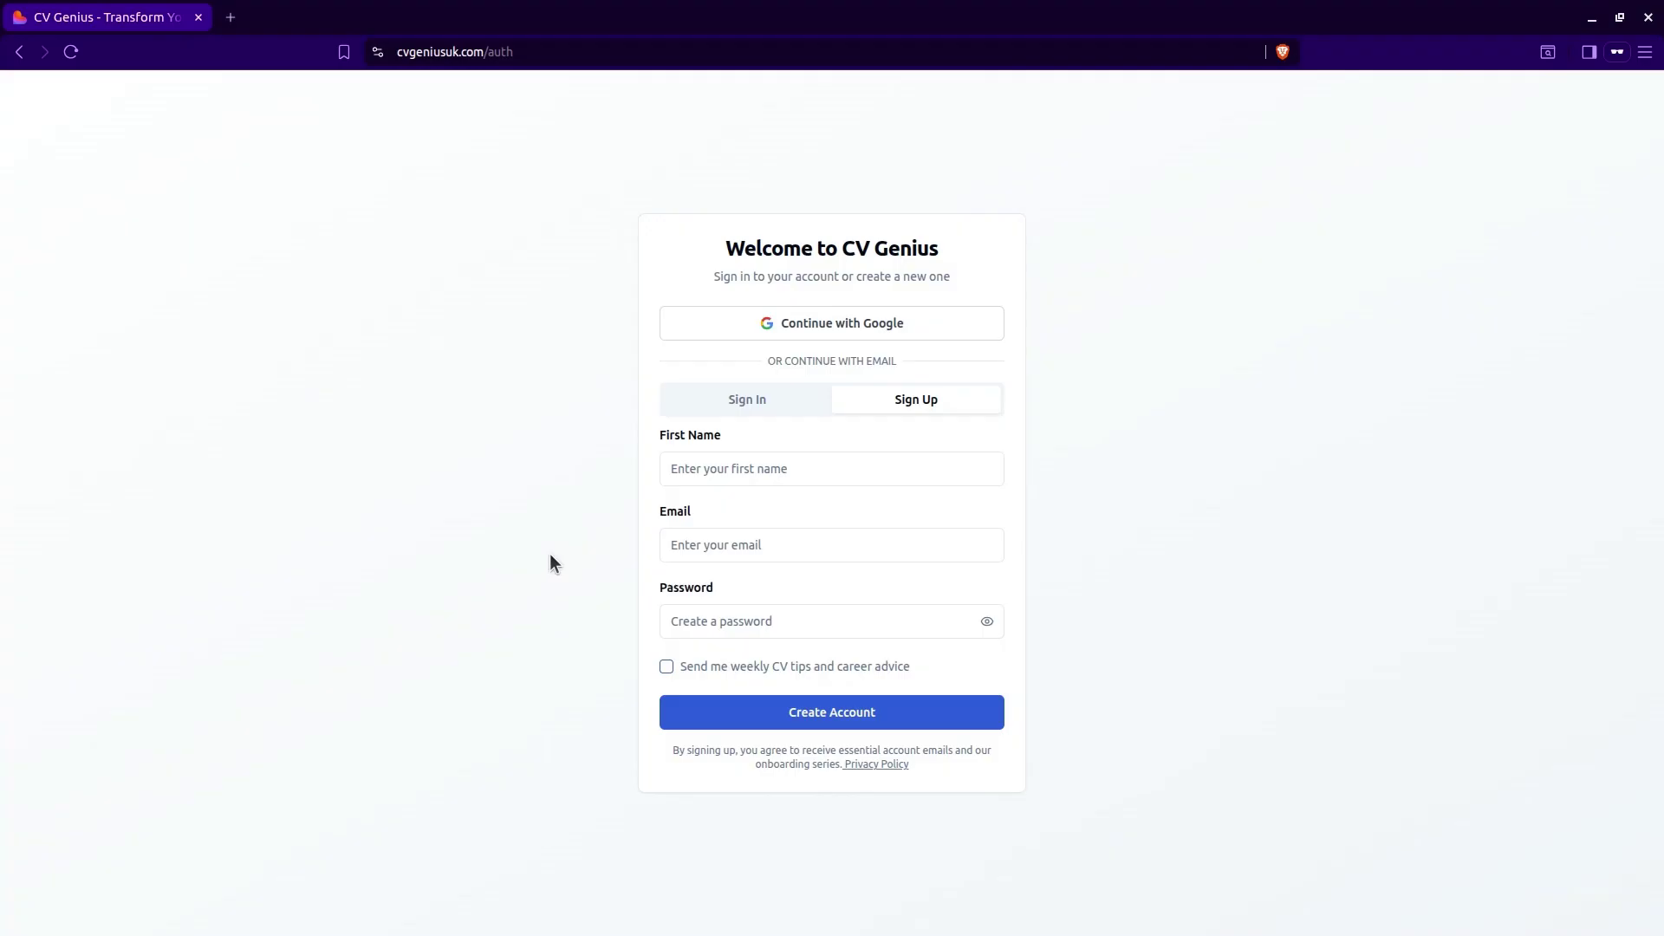
pyautogui.click(747, 399)
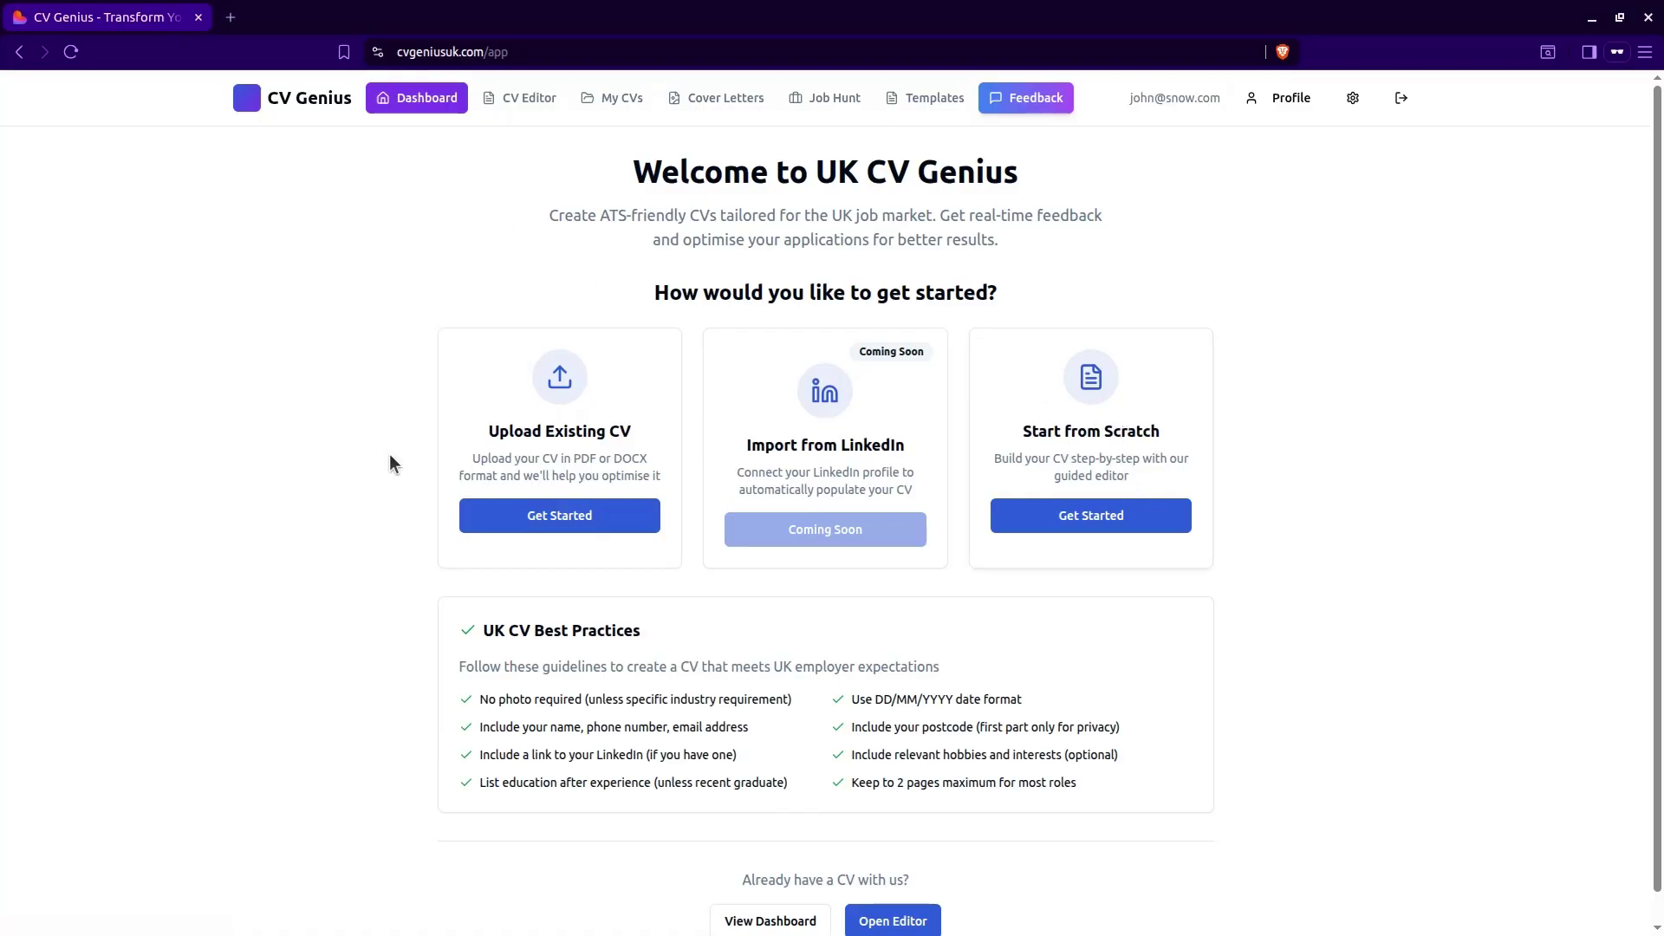
# Upload the retail CV PDF into the drop zone and let CV Genius parse it
pyautogui.click(565, 525)
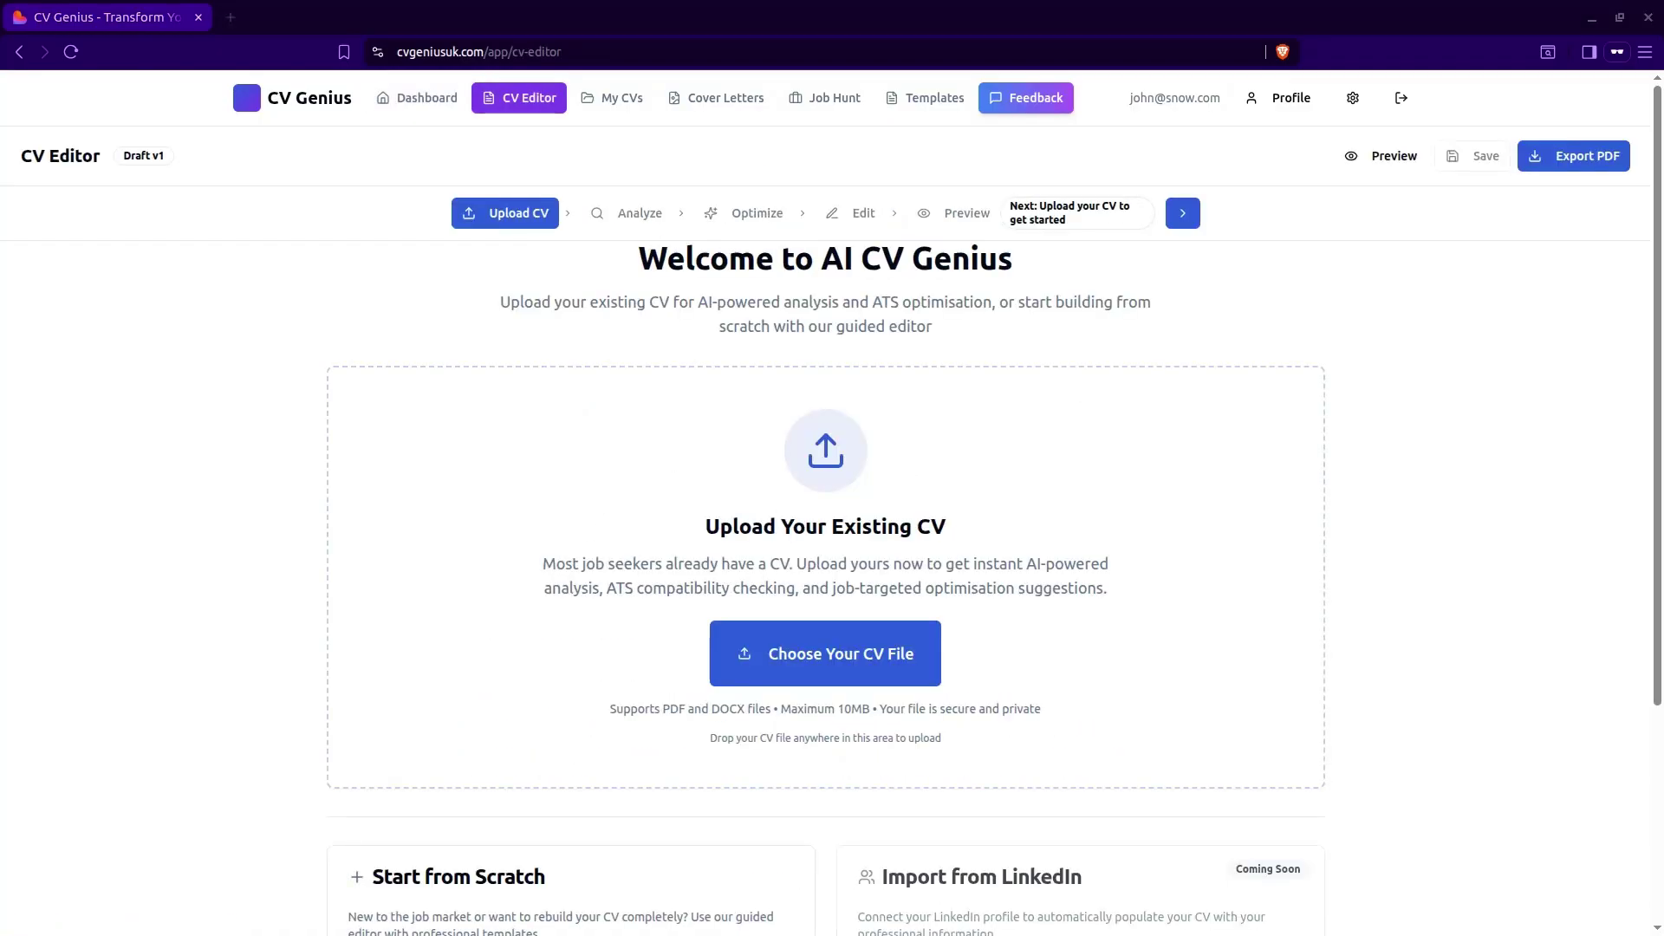
pyautogui.moveTo(312, 746); pyautogui.dragTo(896, 495)
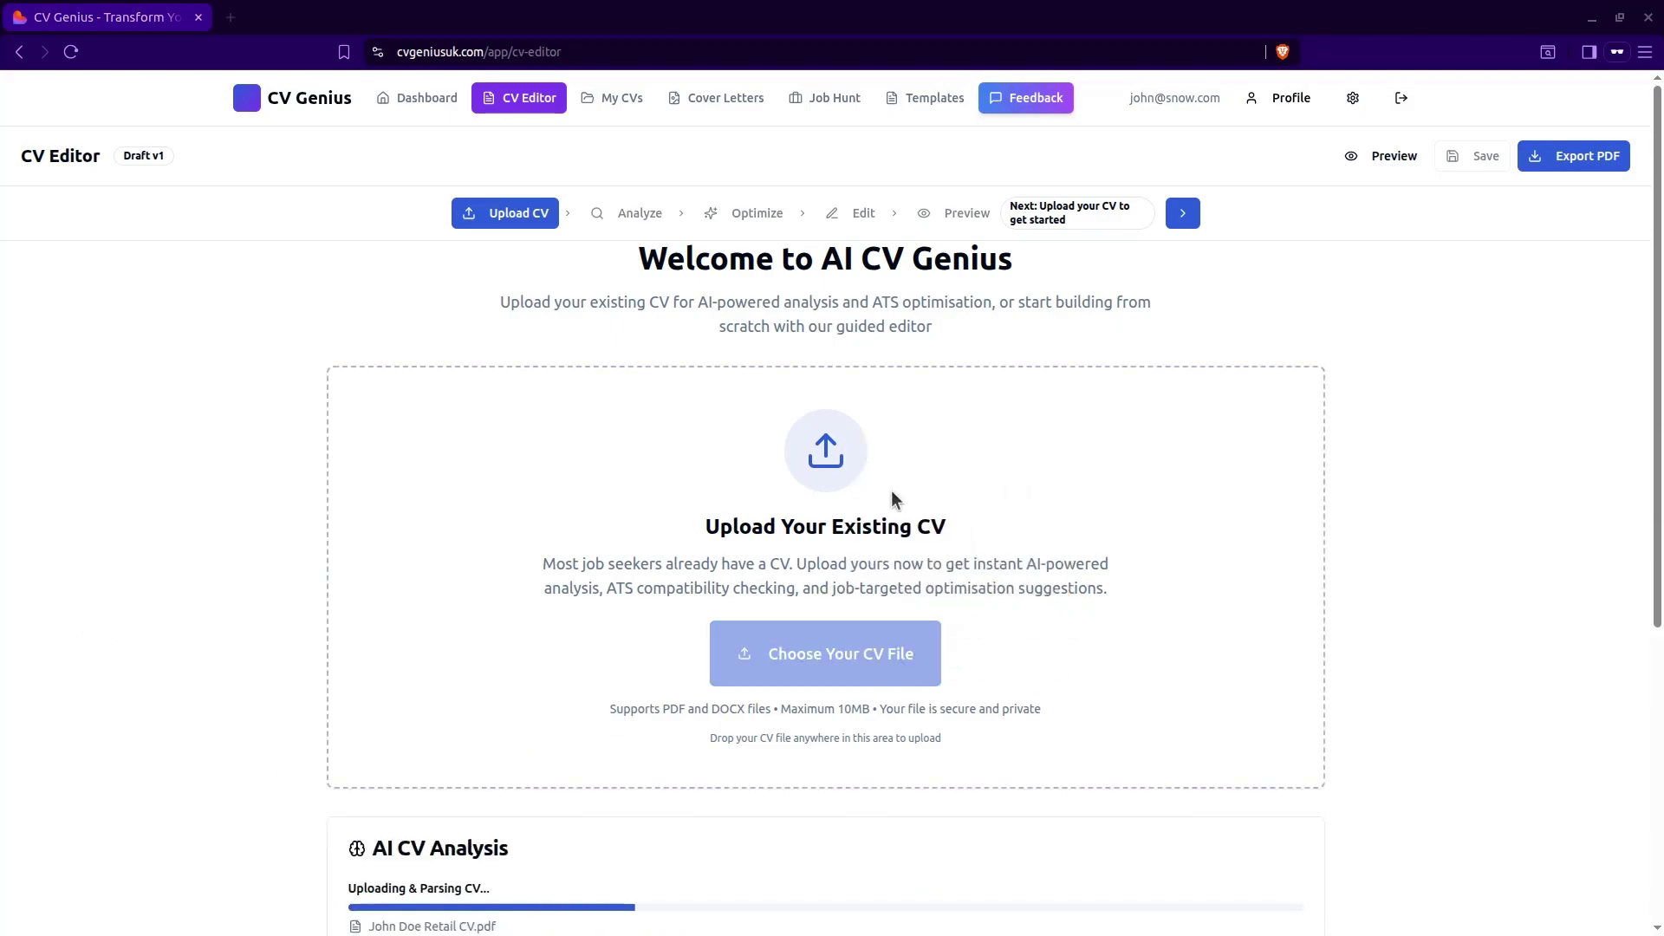
pyautogui.scroll(-1, 1484, 651)
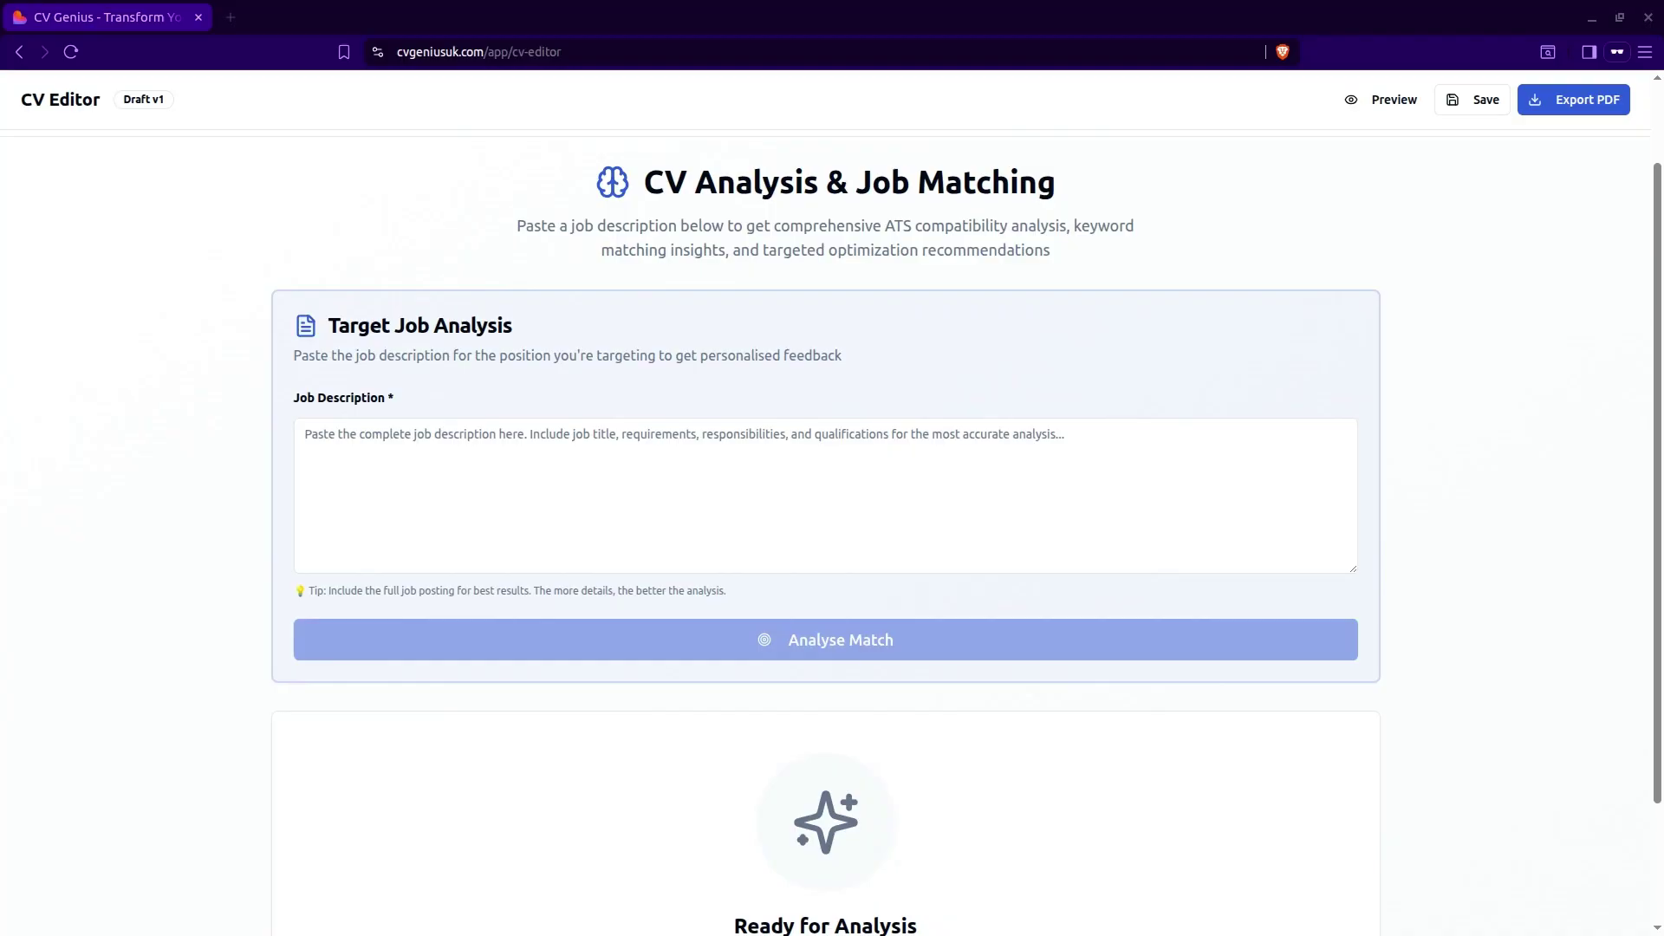
# Bring in the Customer Service Advisor job posting for analysis, yielding a 75% ATS match
pyautogui.moveTo(0, 52); pyautogui.dragTo(869, 22)
pyautogui.scroll(3, 853, 600)
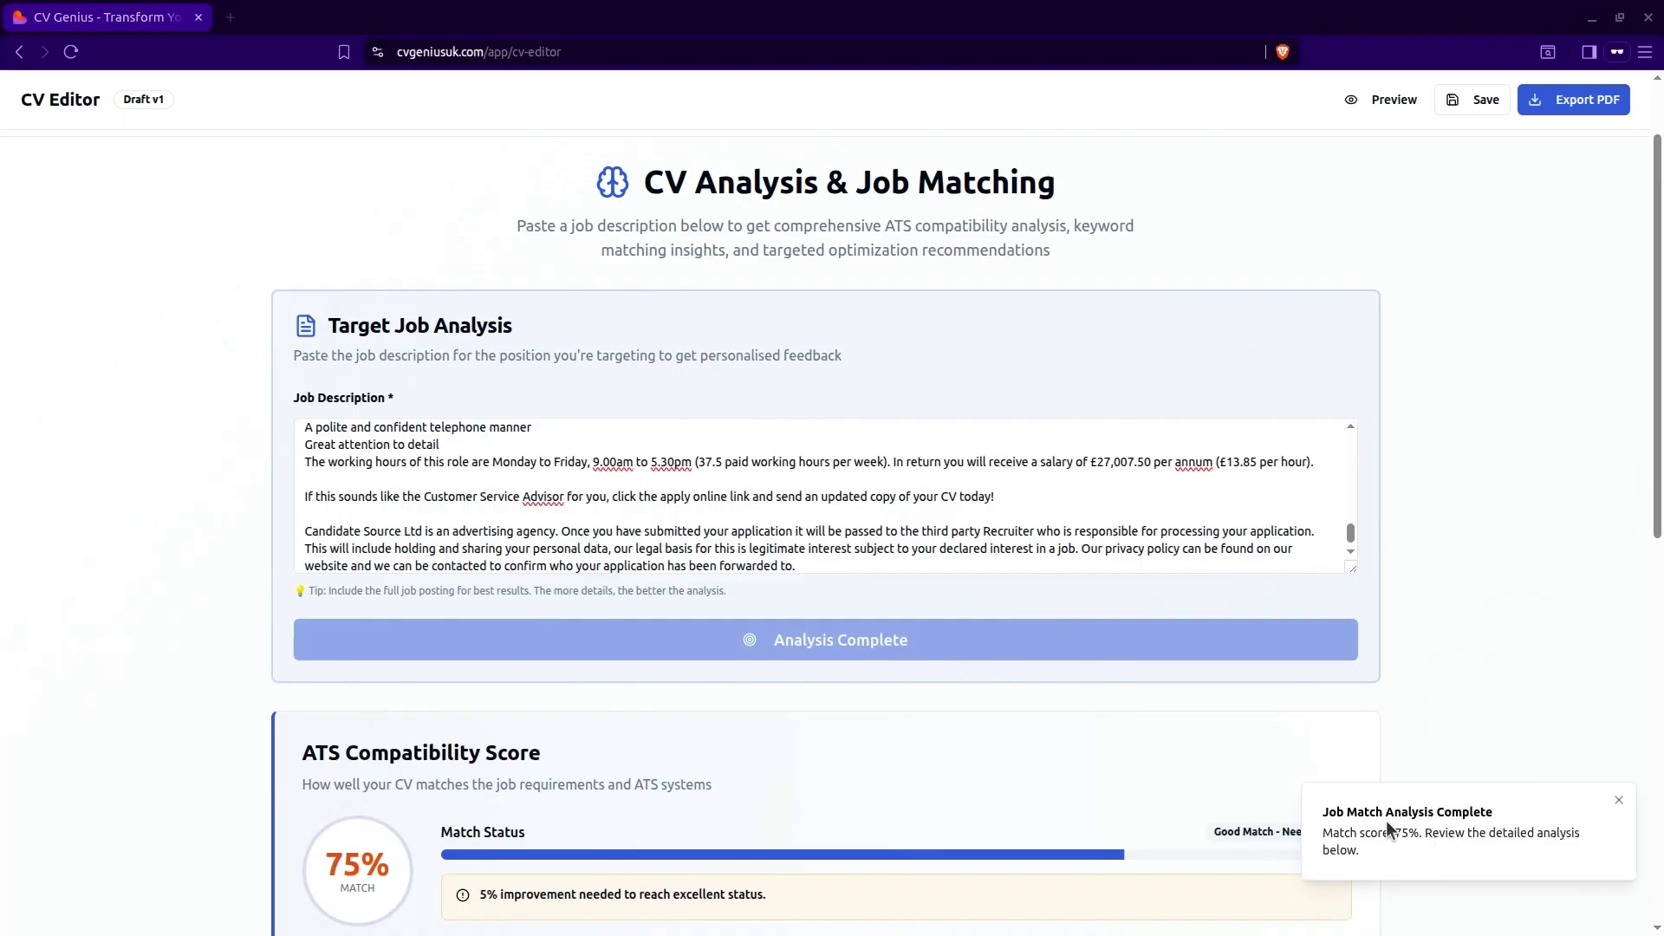
pyautogui.scroll(-2, 1454, 549)
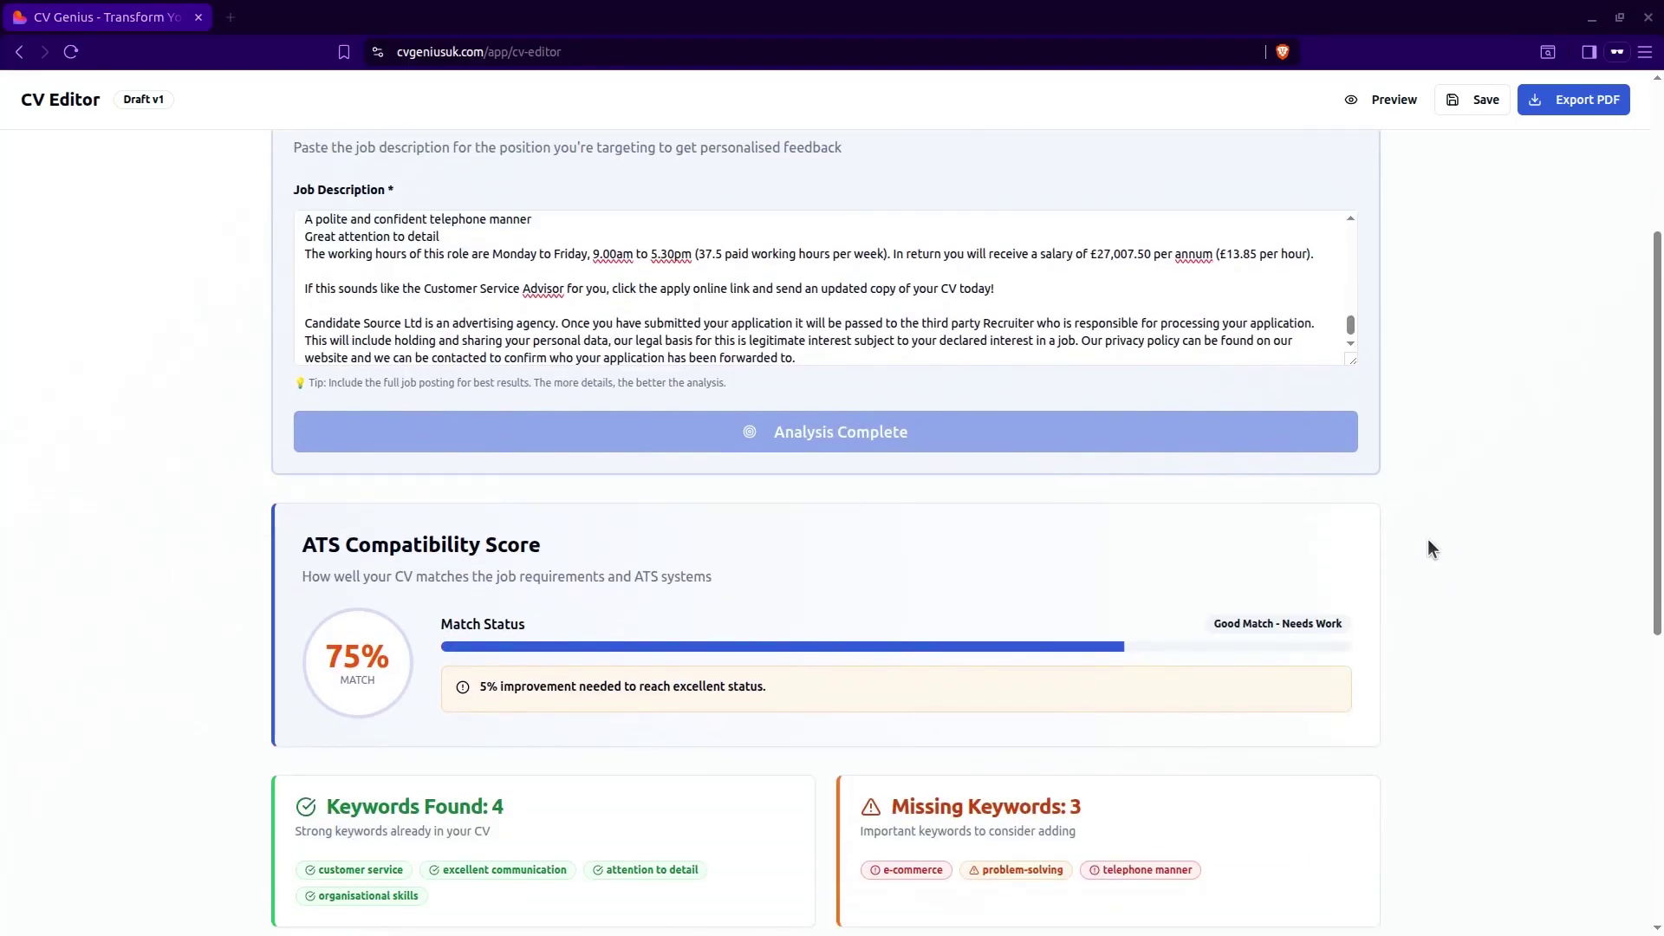
pyautogui.scroll(-3, 1432, 548)
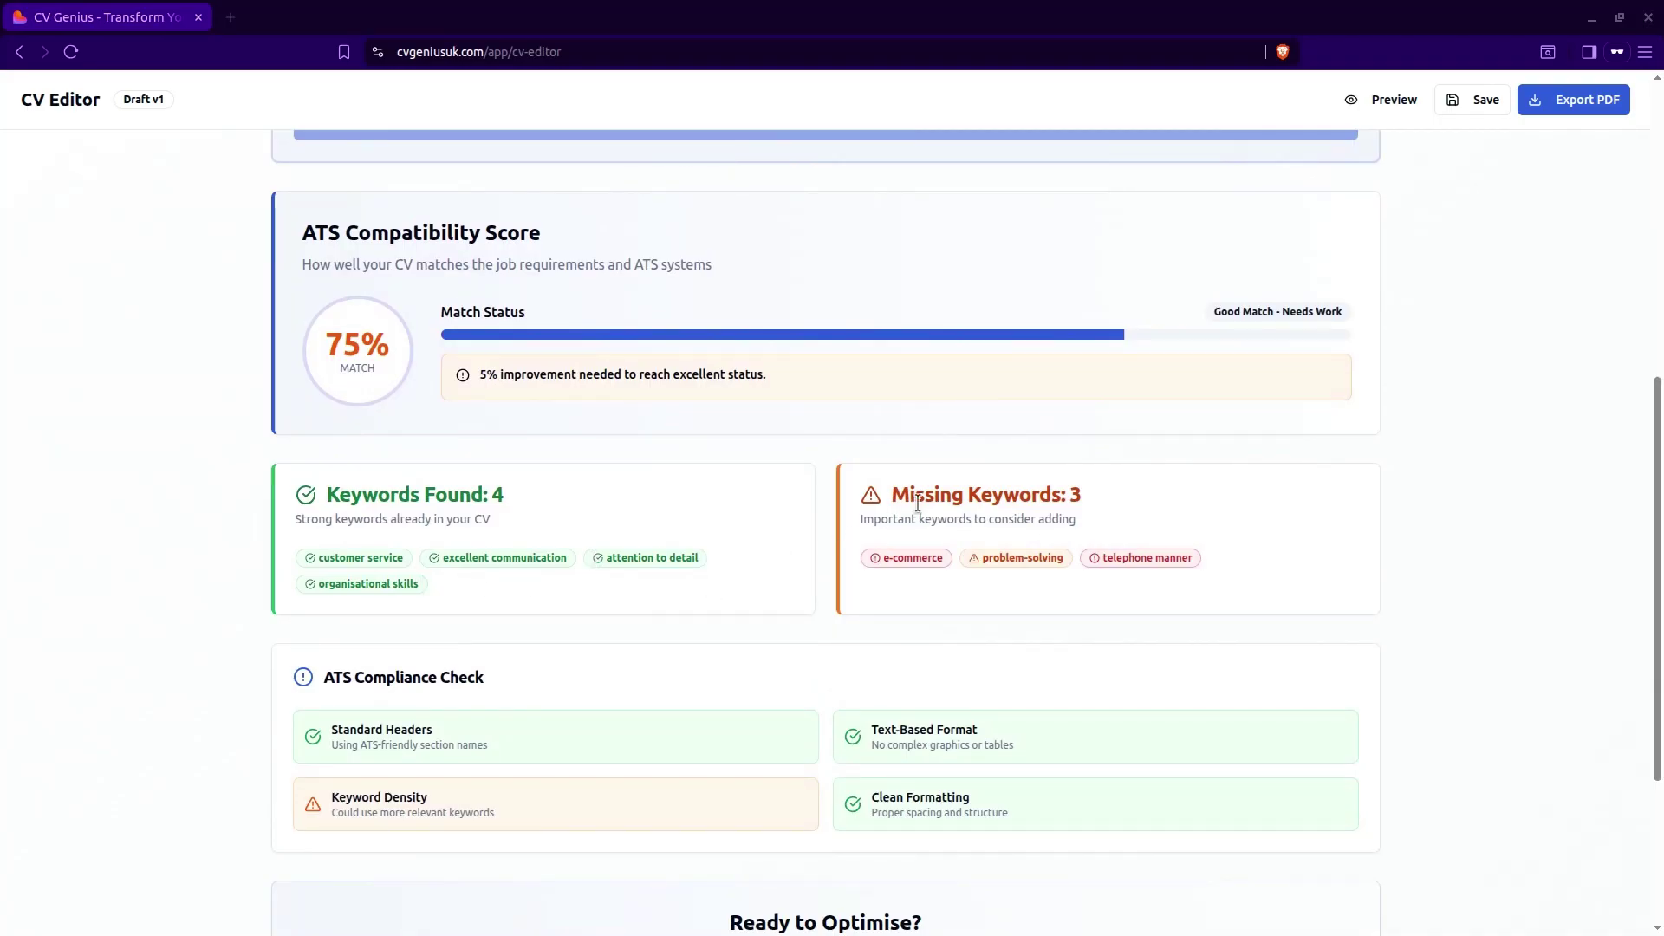
pyautogui.scroll(-2, 1120, 587)
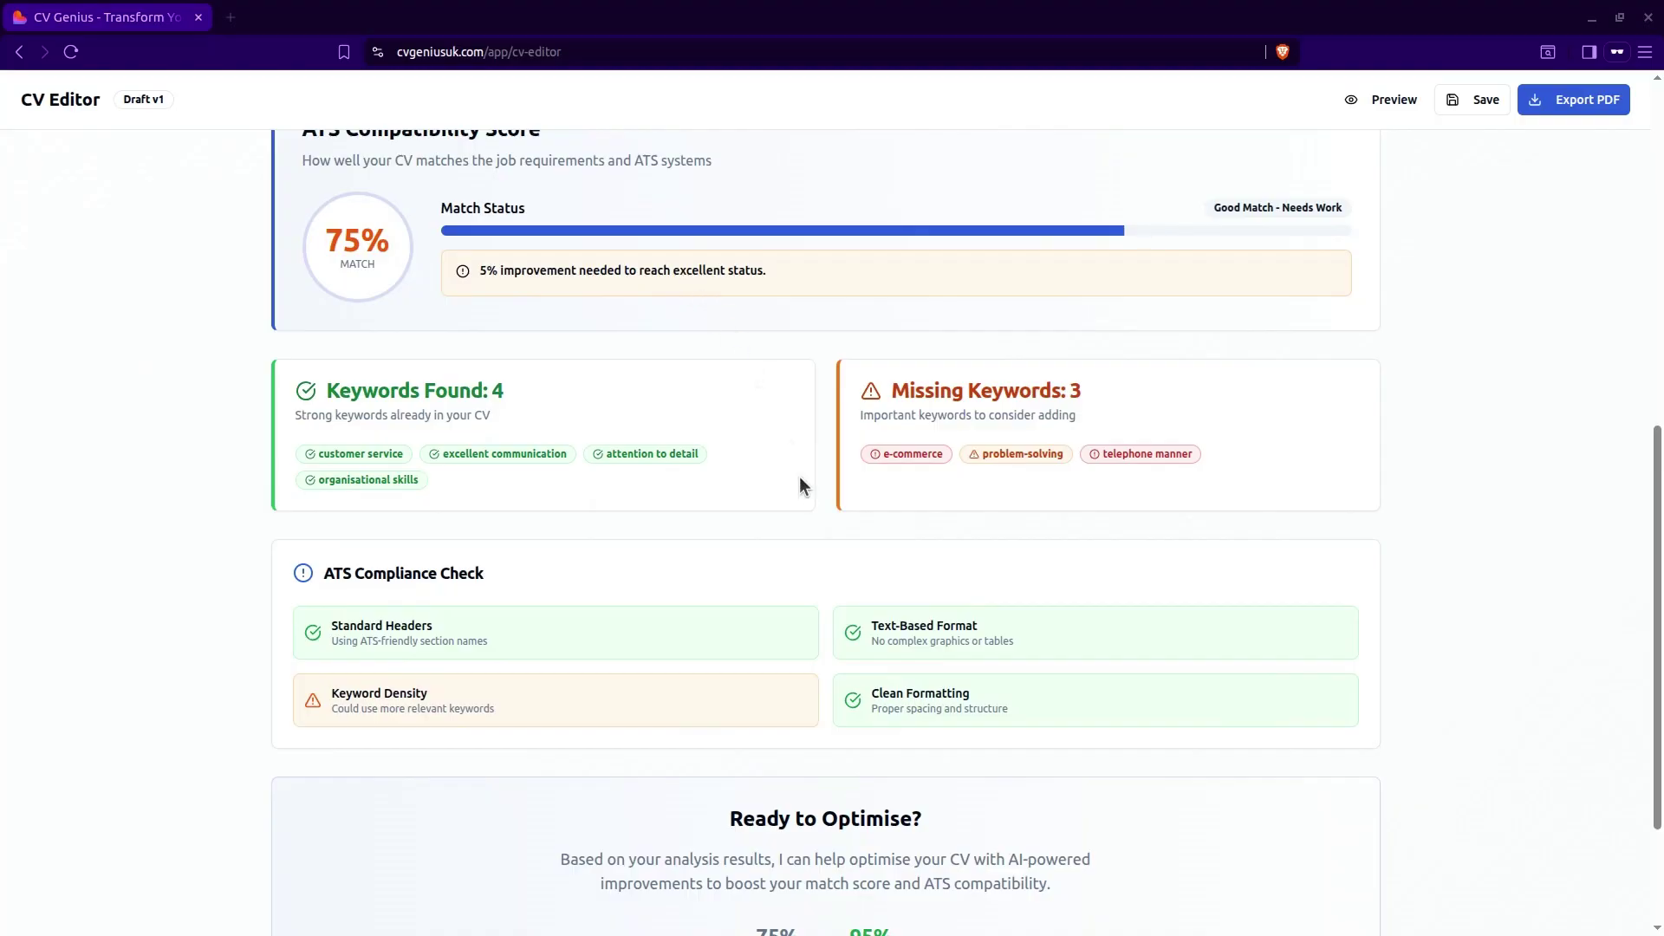
pyautogui.scroll(-2, 814, 490)
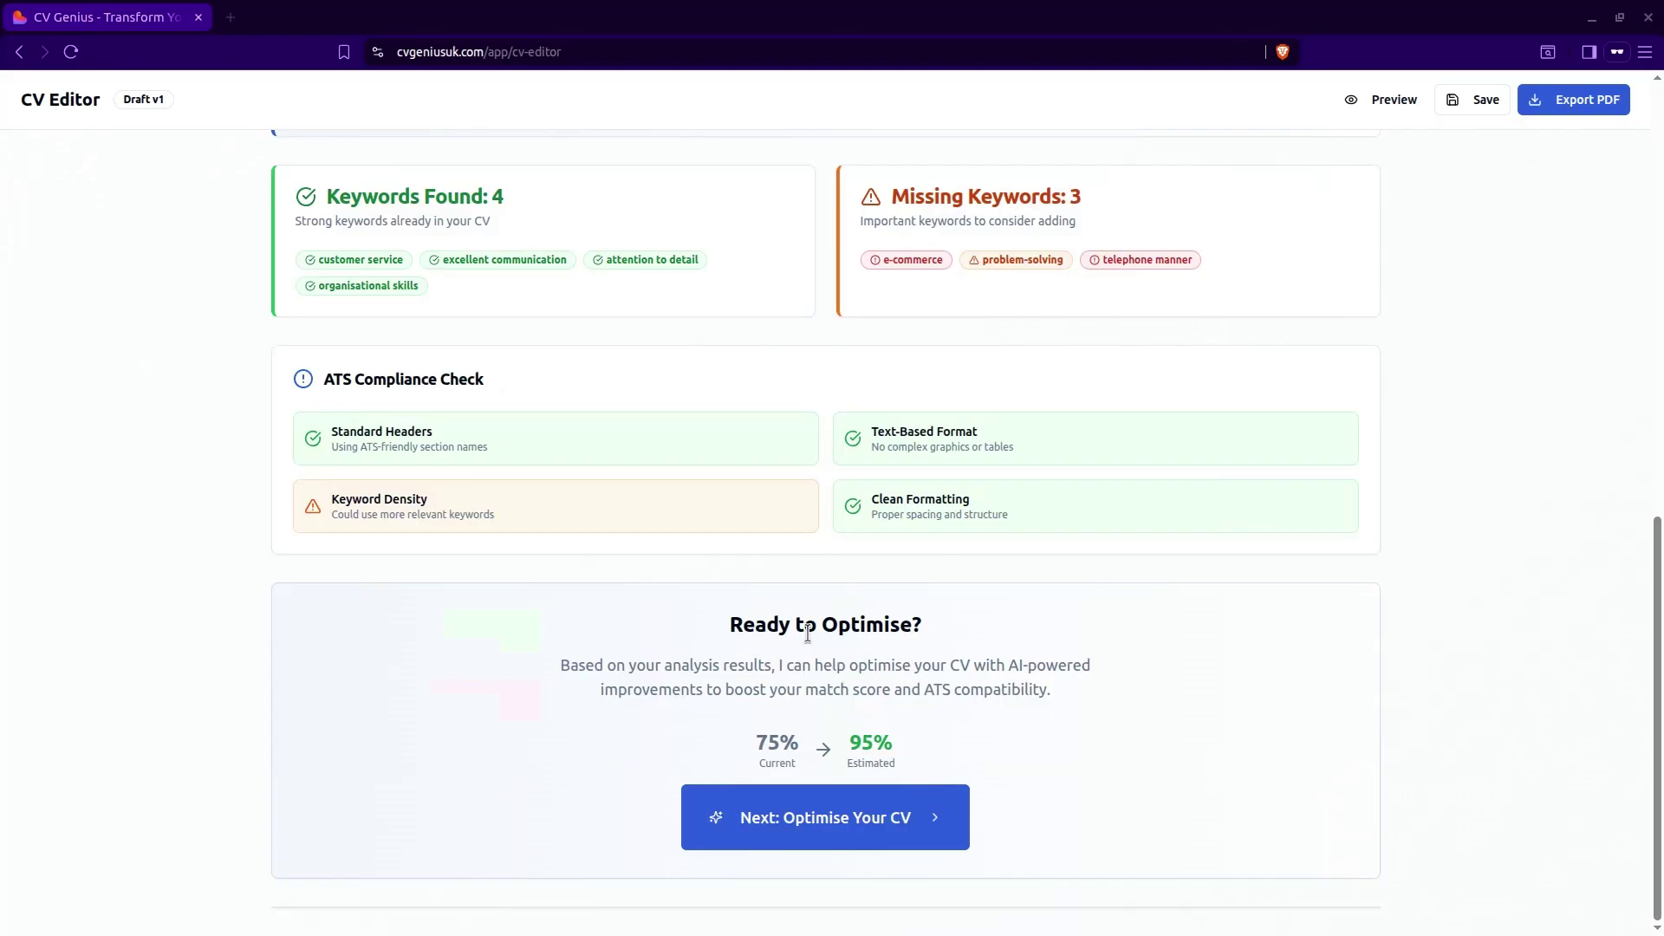
# Run the AI optimisation and review the 7 changes and estimated 90% score
pyautogui.click(881, 834)
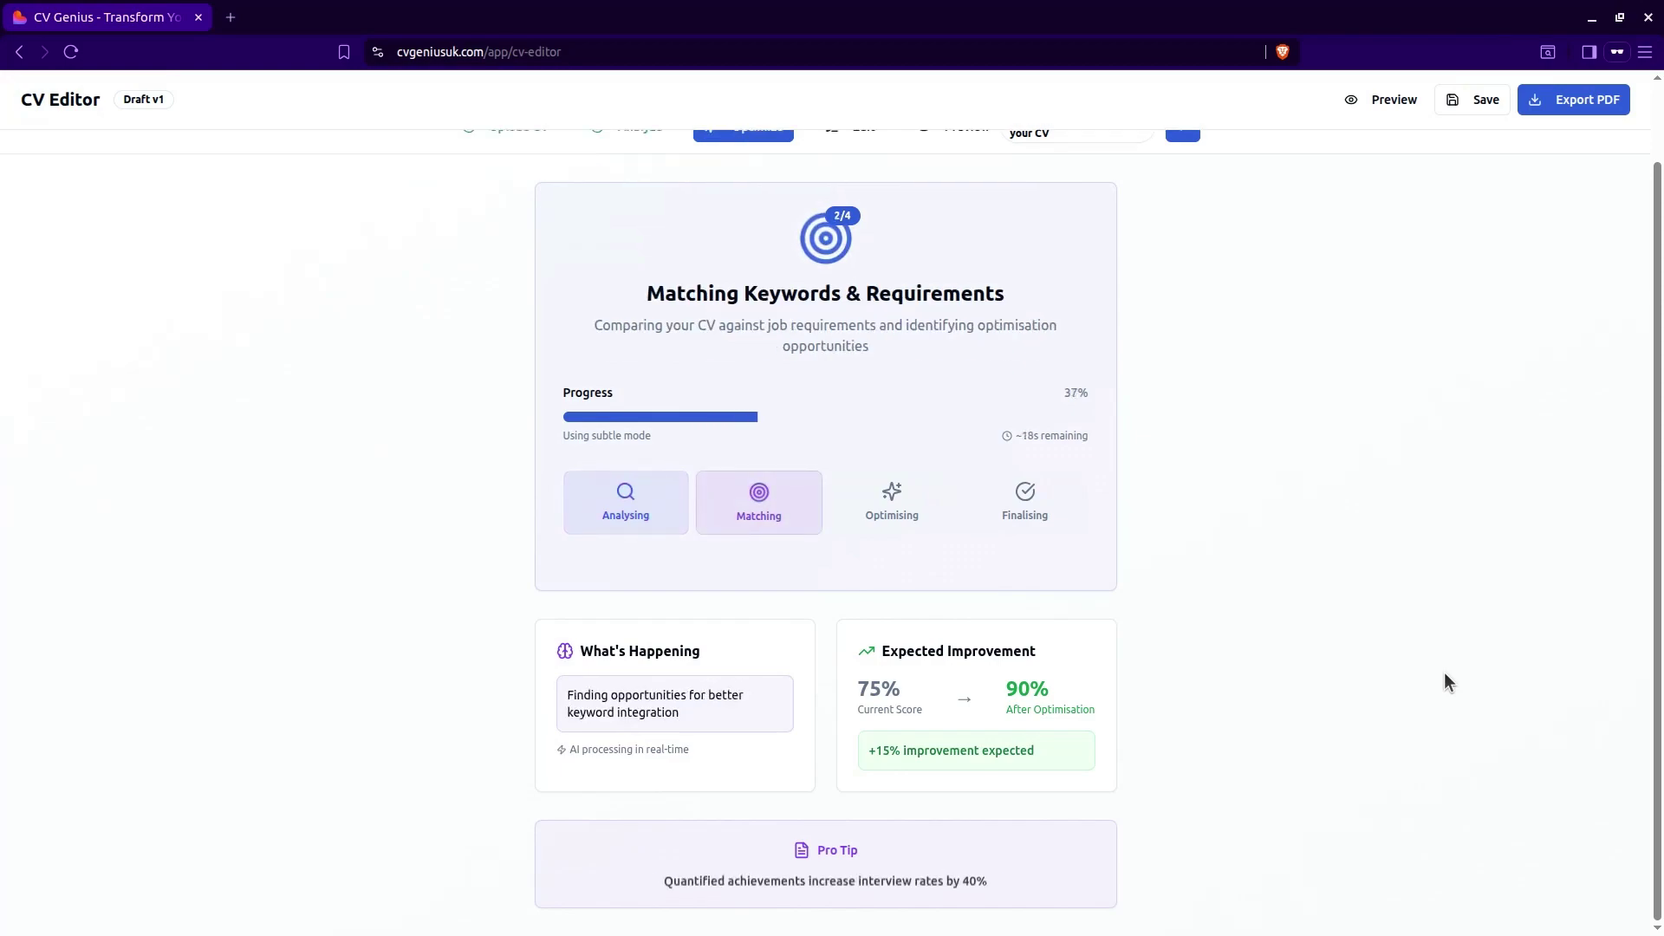
pyautogui.scroll(1, 1456, 682)
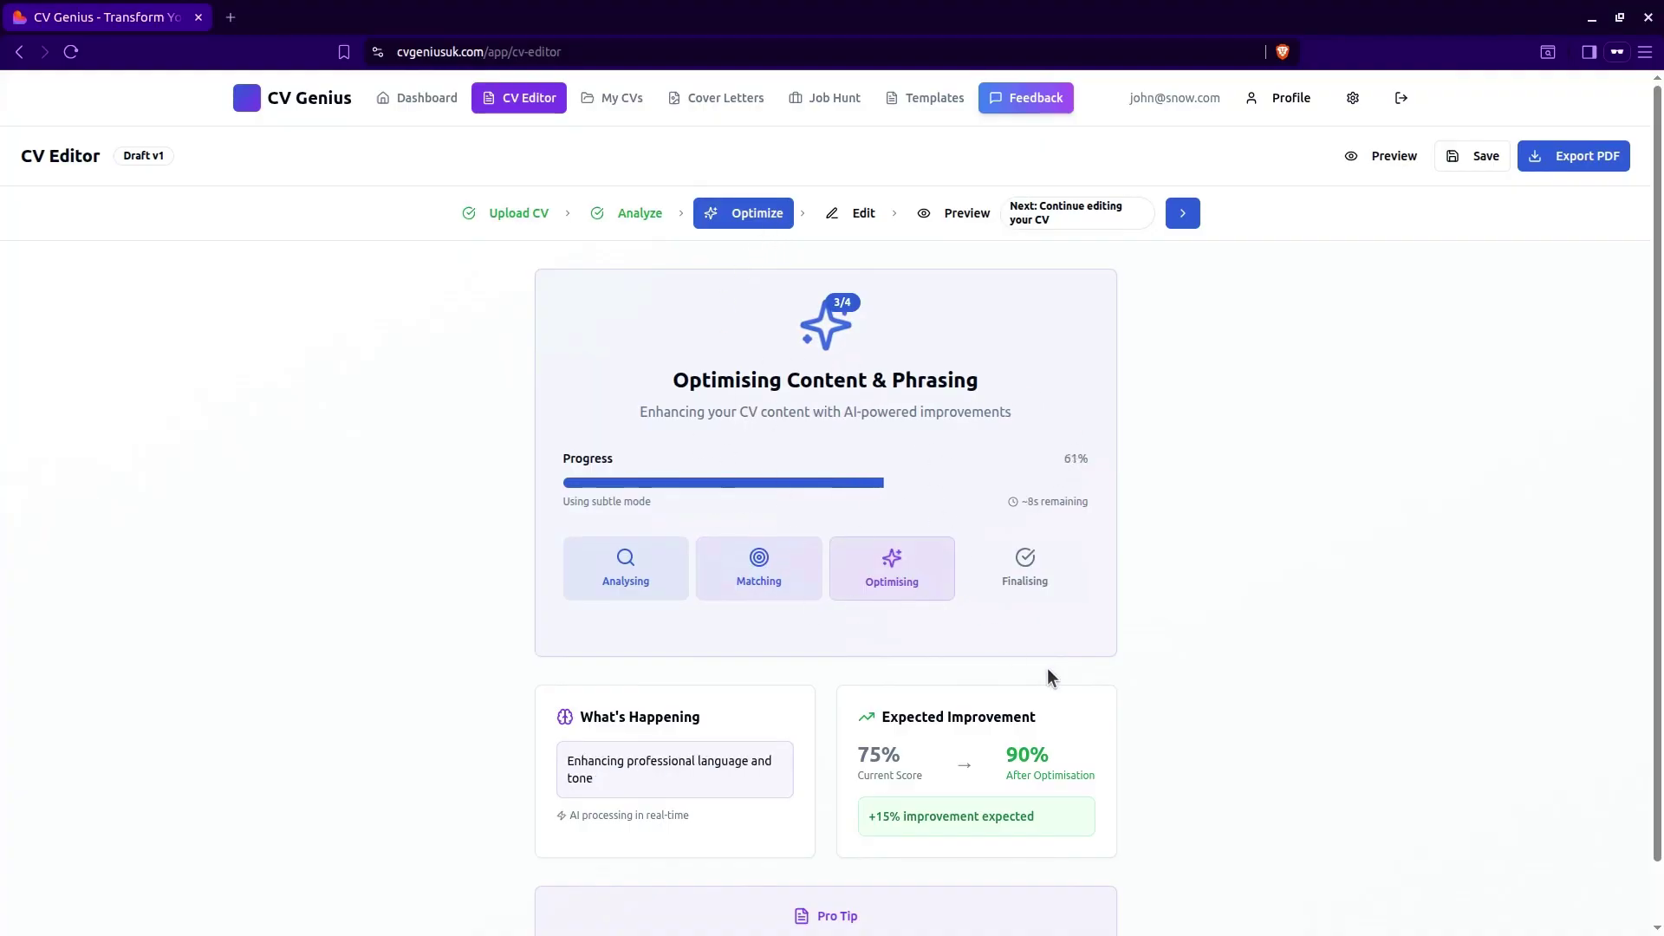
pyautogui.scroll(-1, 1253, 773)
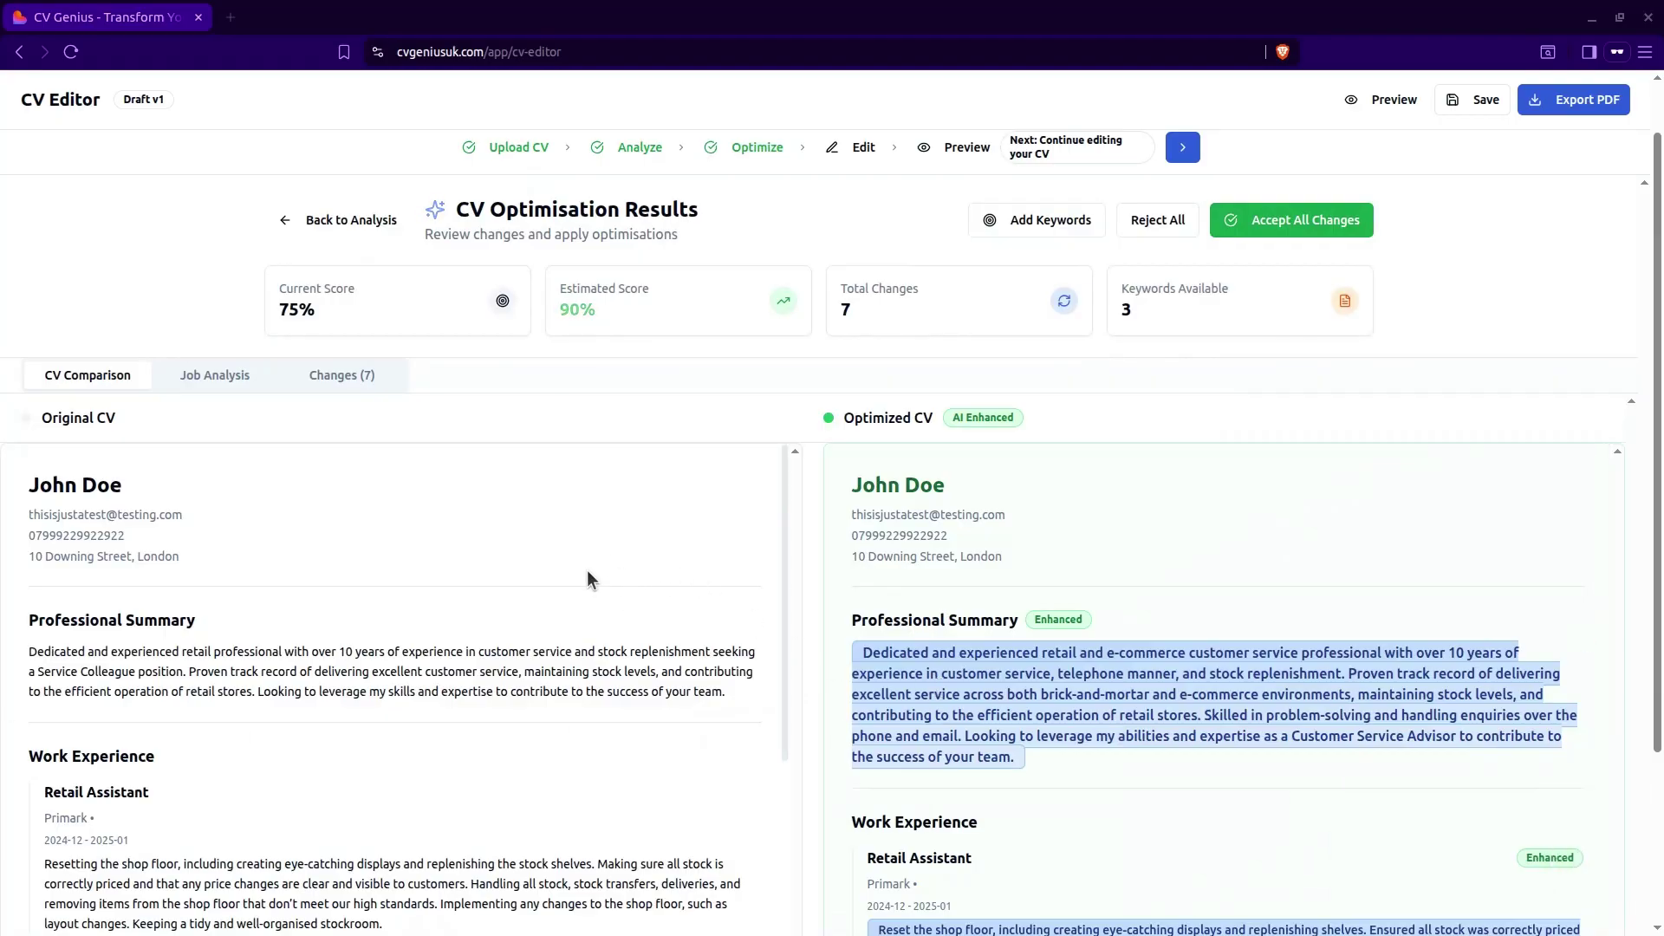
pyautogui.scroll(-1, 424, 659)
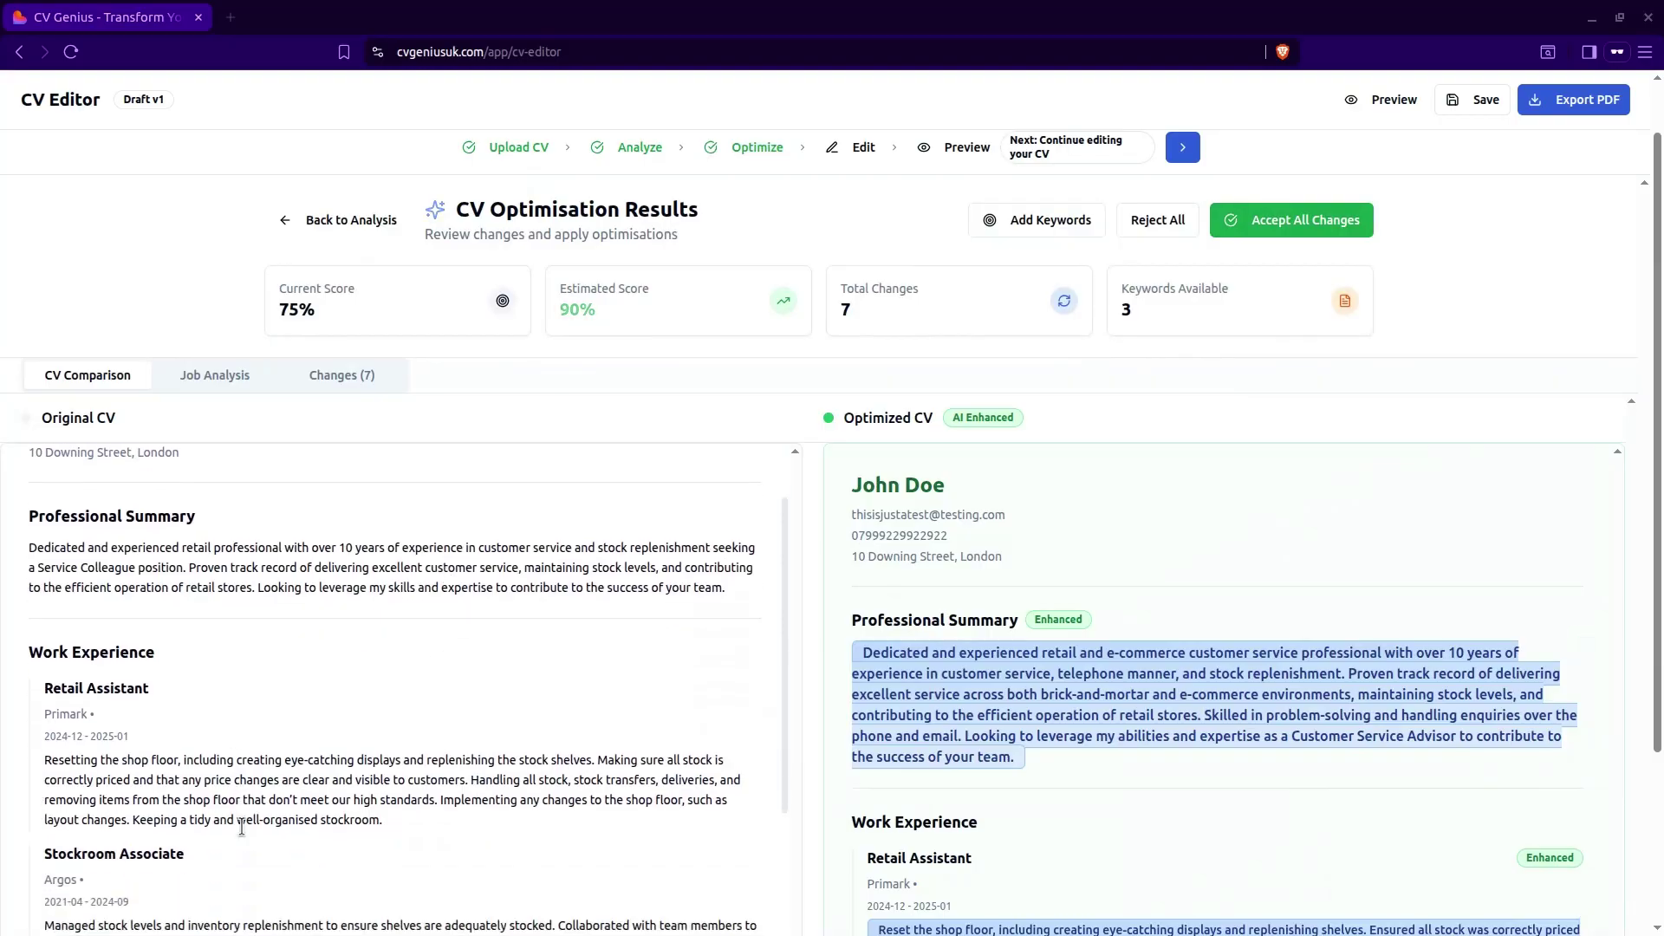
pyautogui.scroll(1, 240, 823)
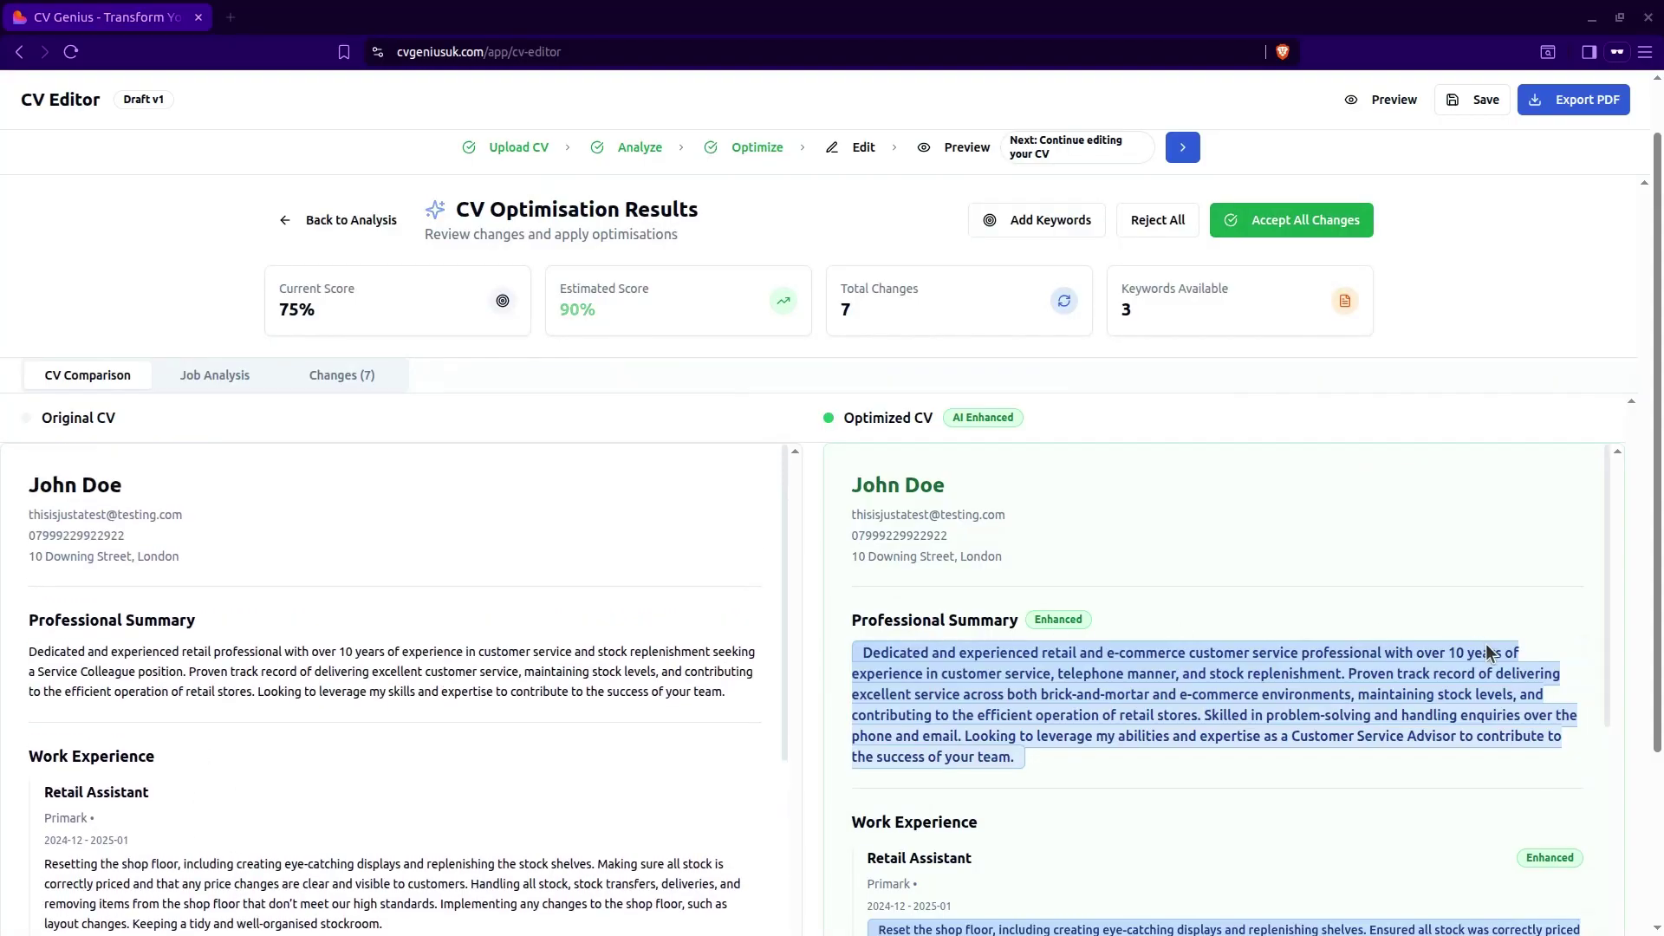
pyautogui.scroll(1, 1464, 693)
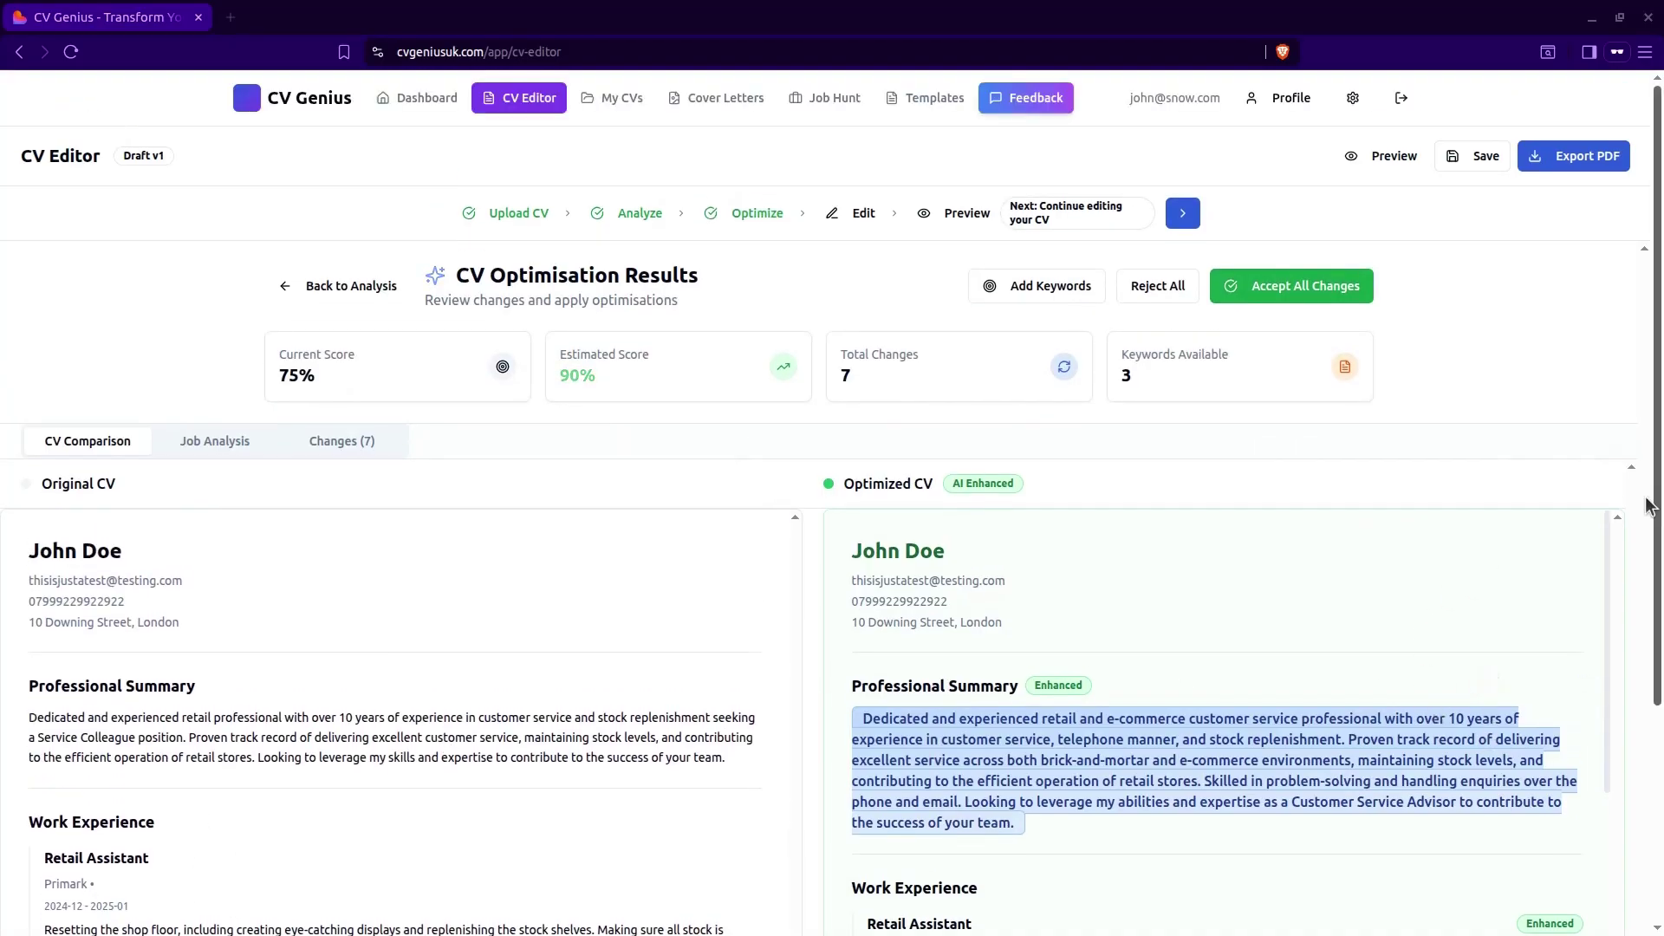
pyautogui.scroll(-3, 1617, 485)
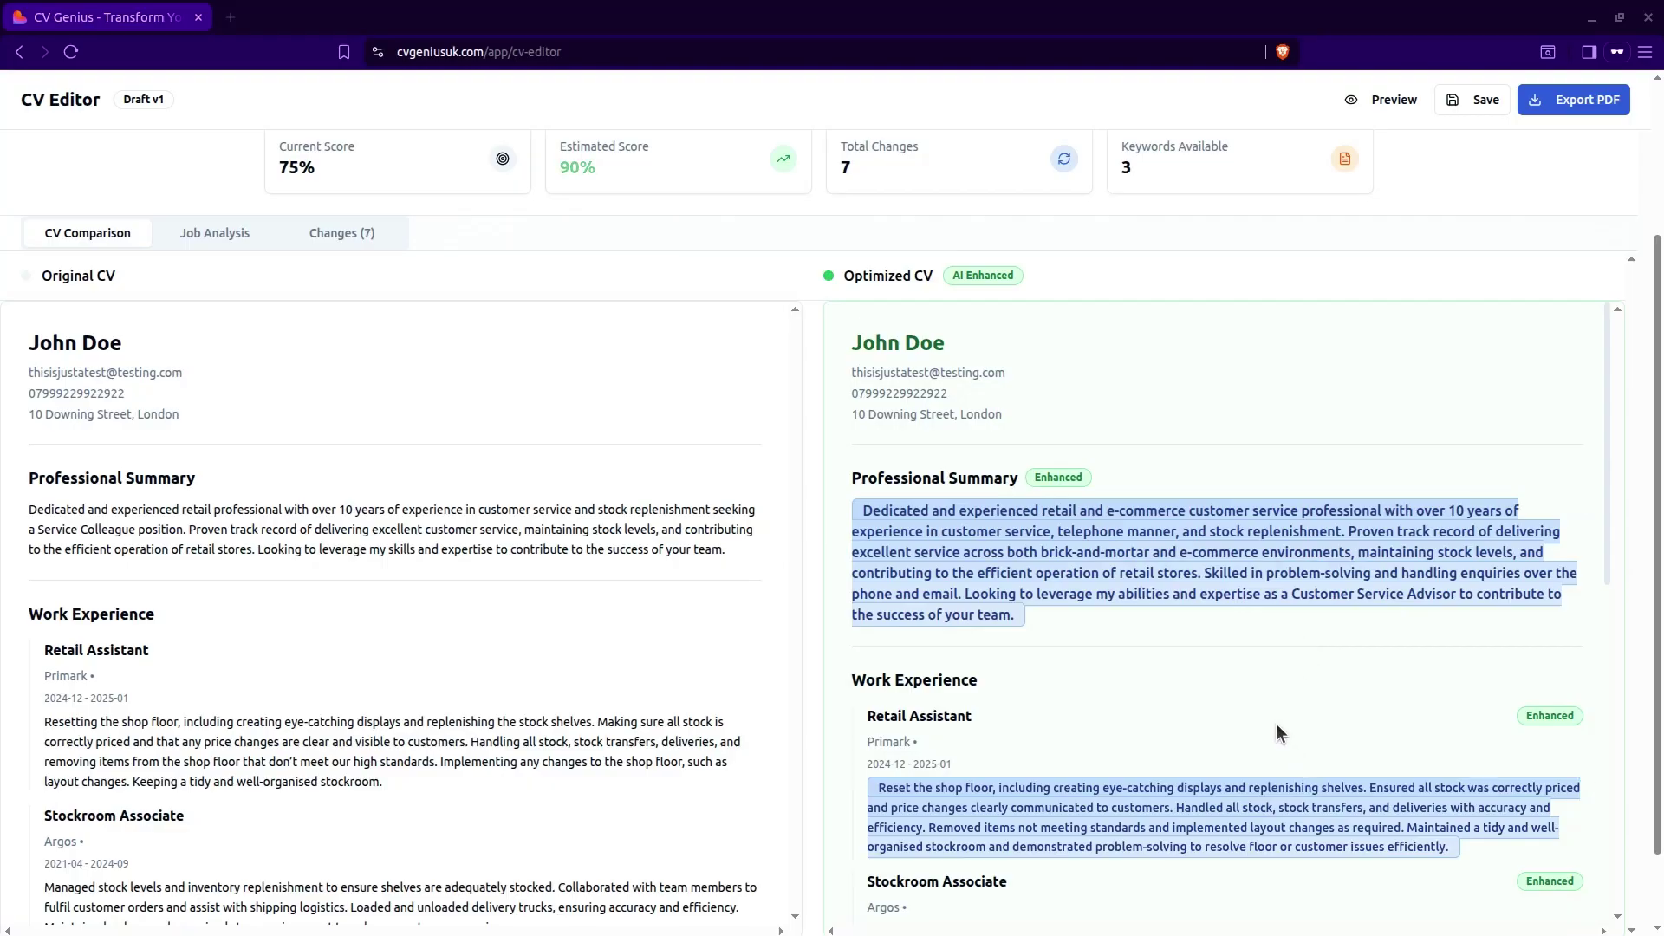
pyautogui.scroll(-5, 1208, 731)
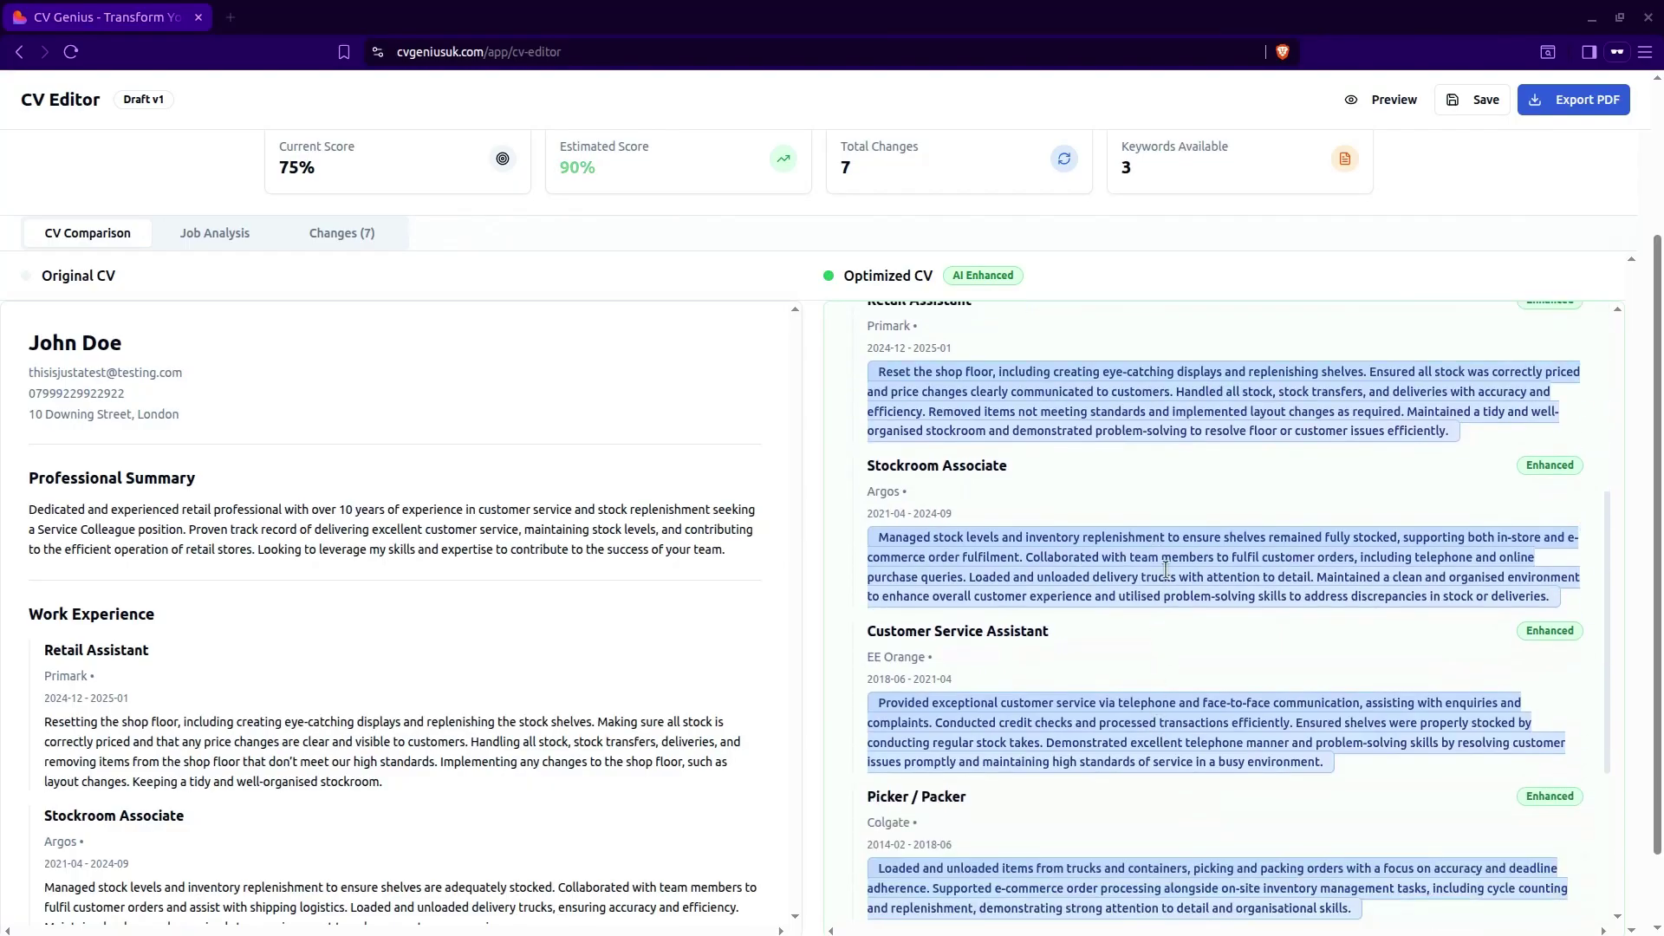
pyautogui.scroll(-1, 1118, 649)
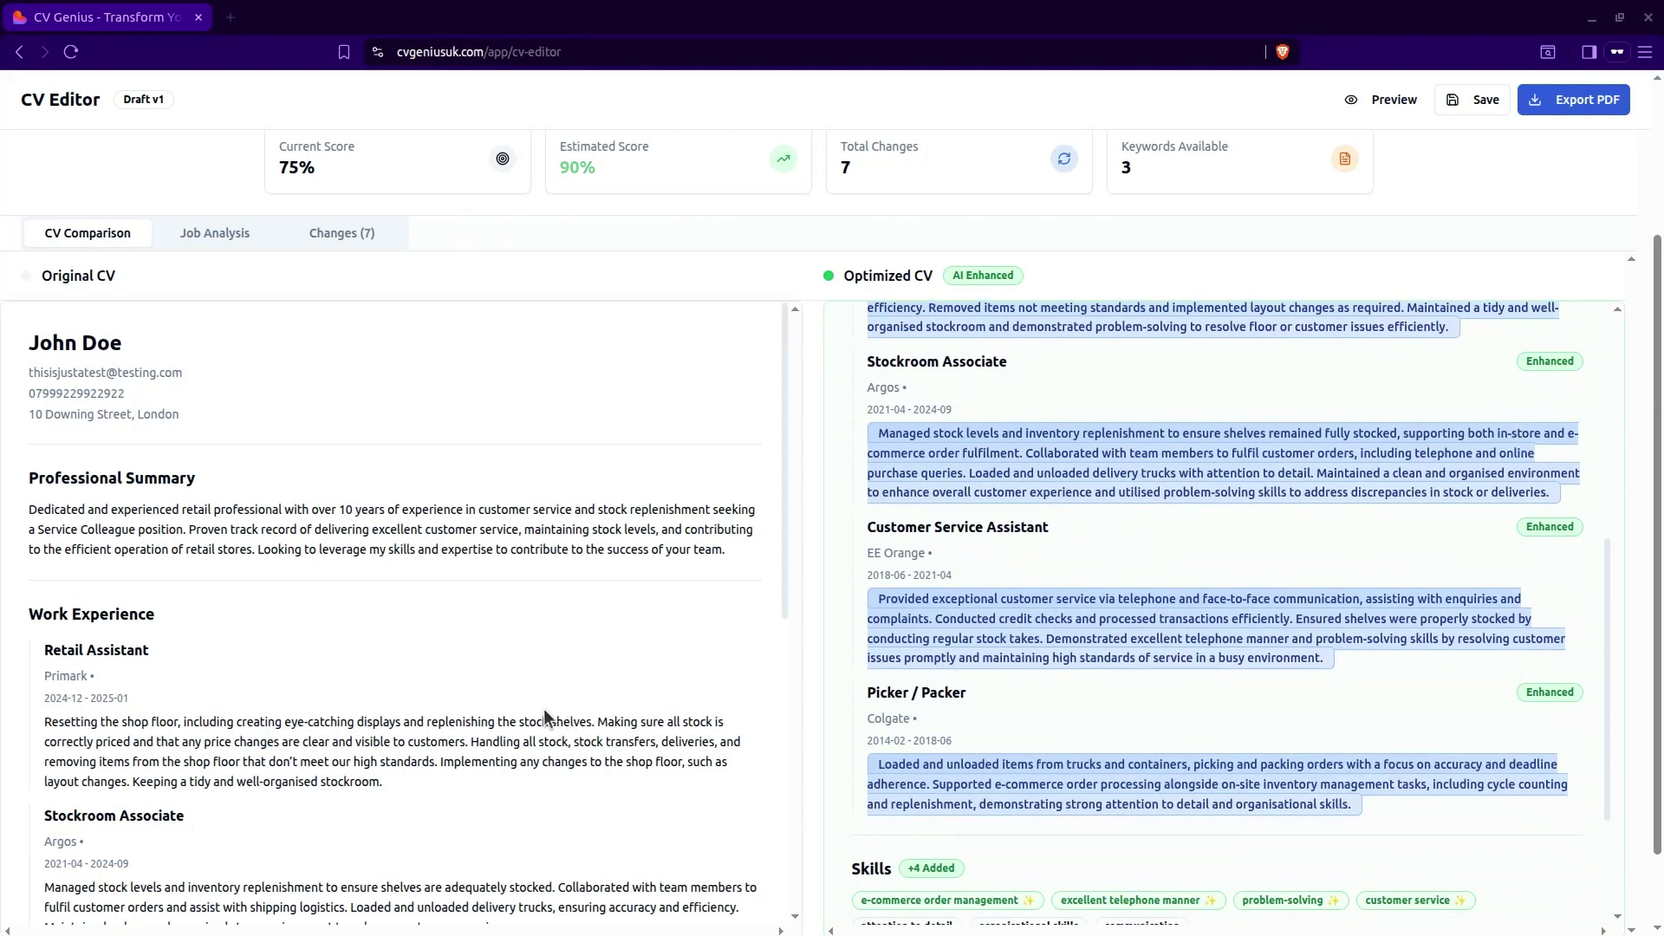
pyautogui.scroll(-6, 546, 726)
pyautogui.scroll(2, 546, 728)
pyautogui.scroll(-1, 1076, 798)
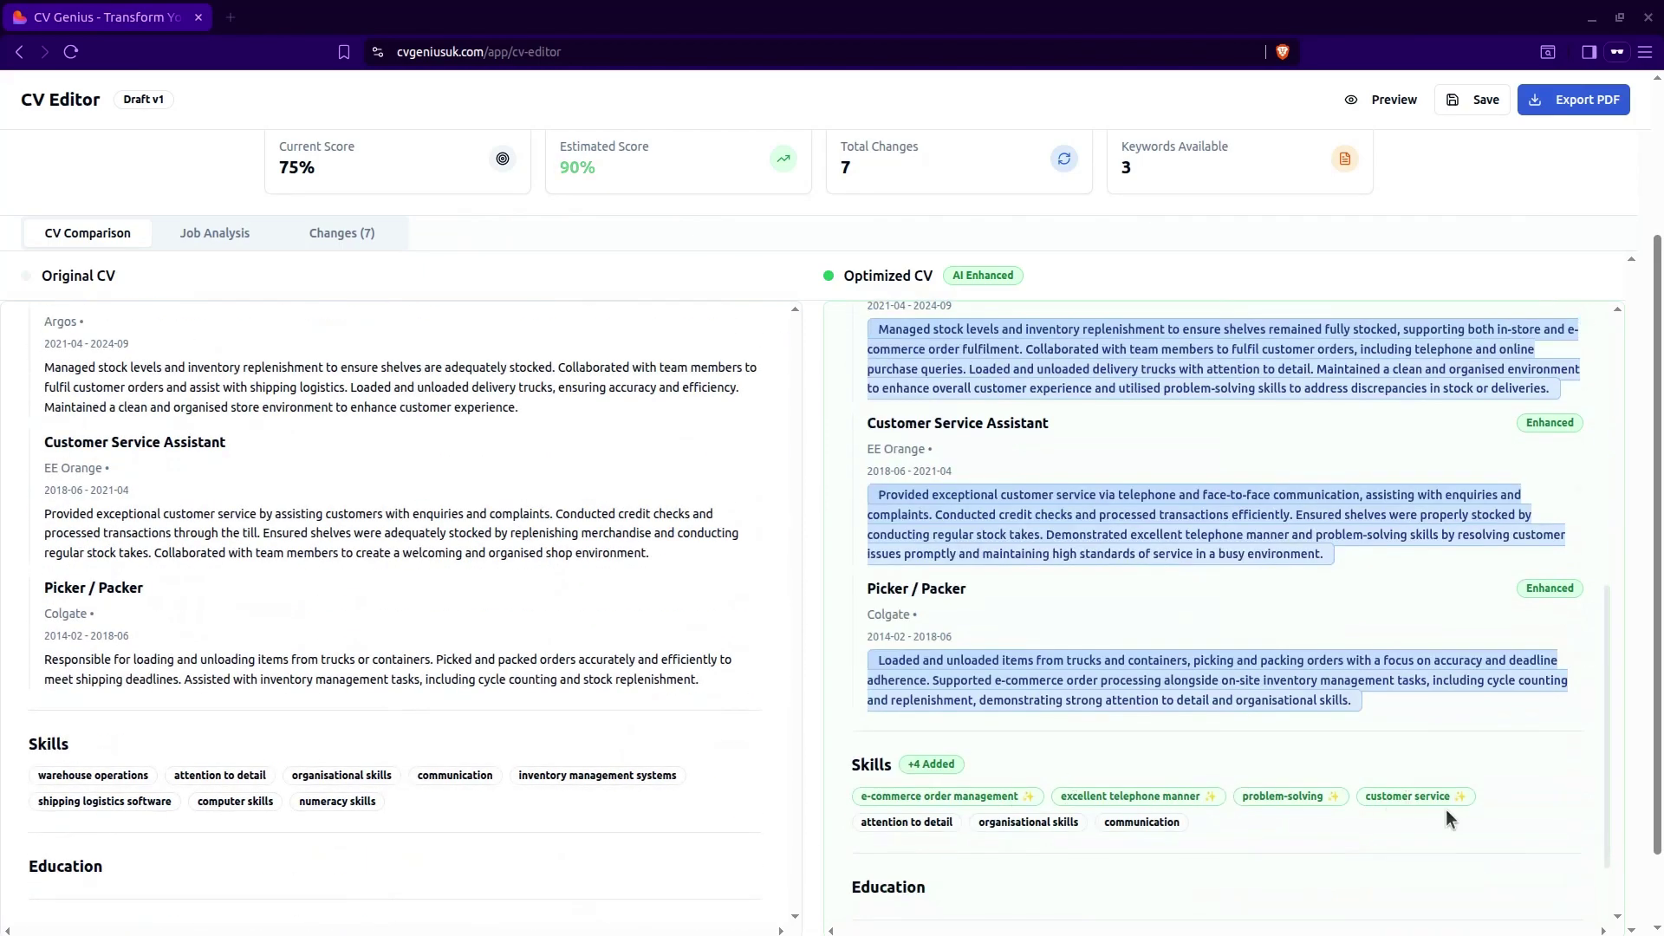
pyautogui.scroll(-2, 1314, 827)
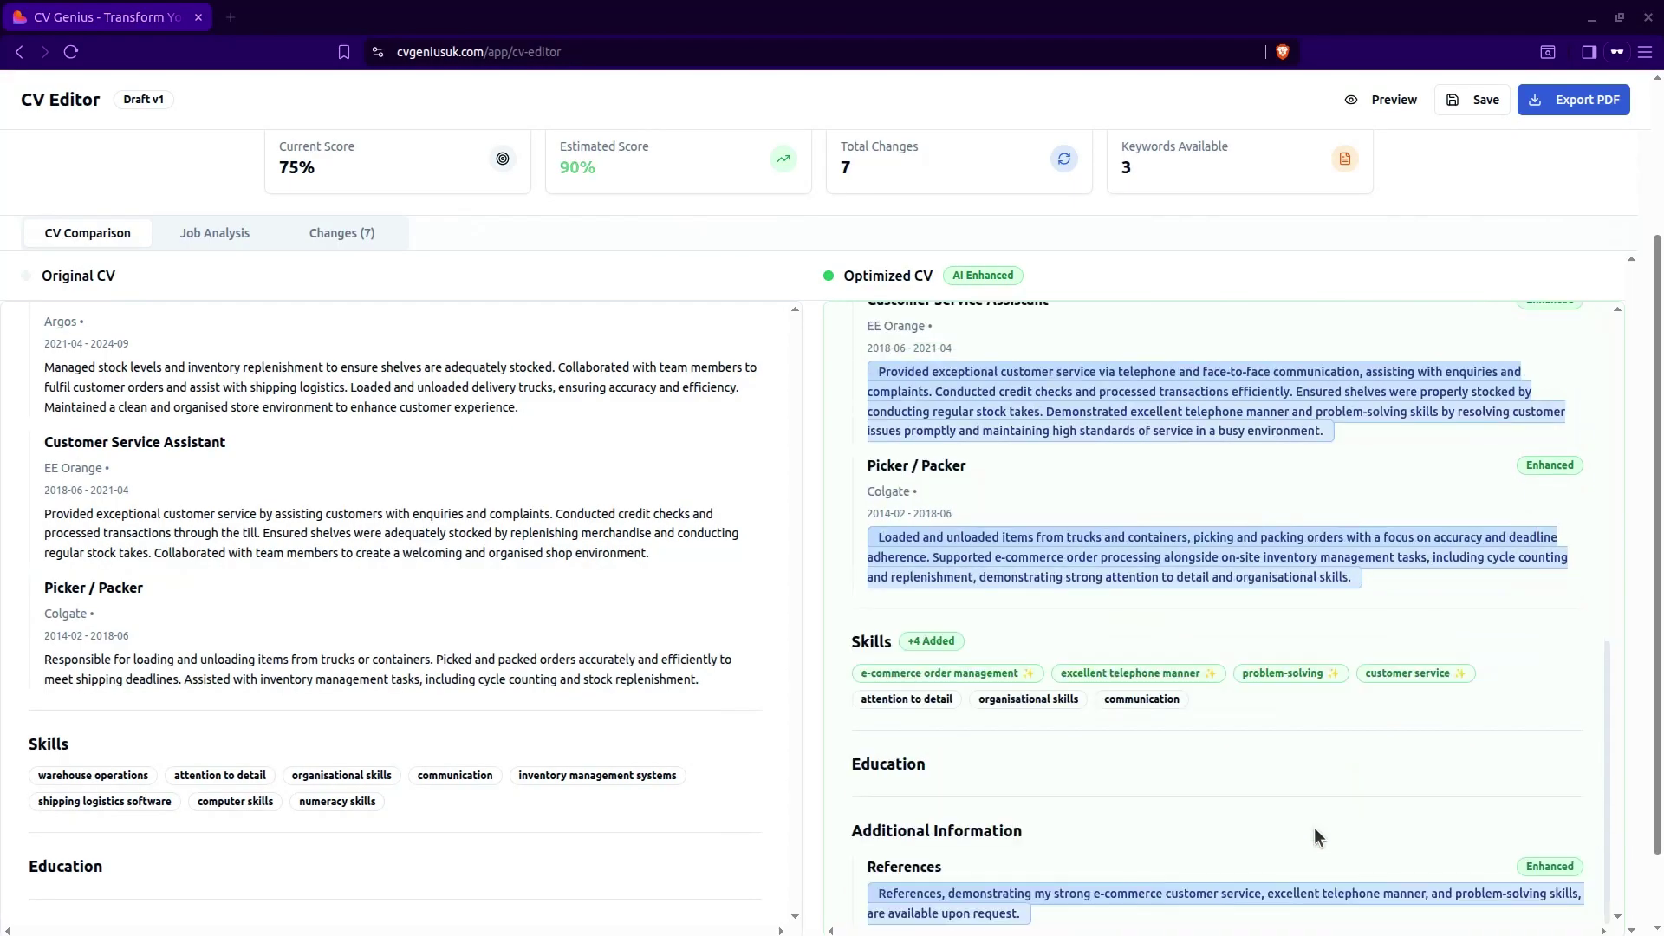
pyautogui.scroll(-1, 1316, 840)
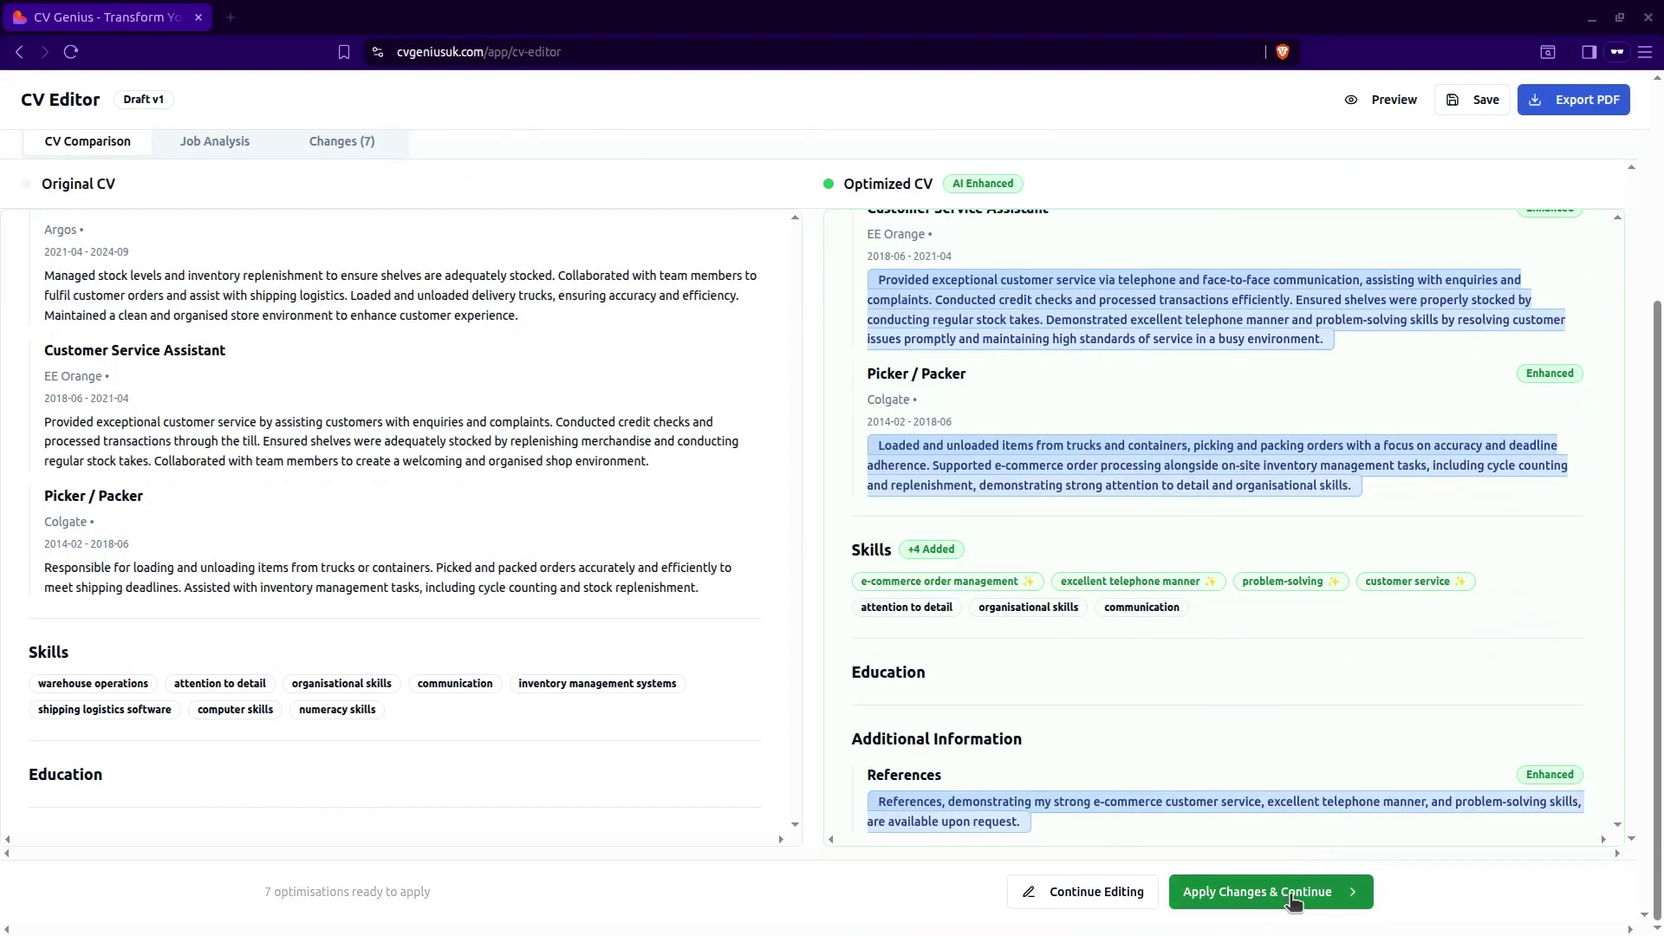
pyautogui.scroll(-1, 294, 731)
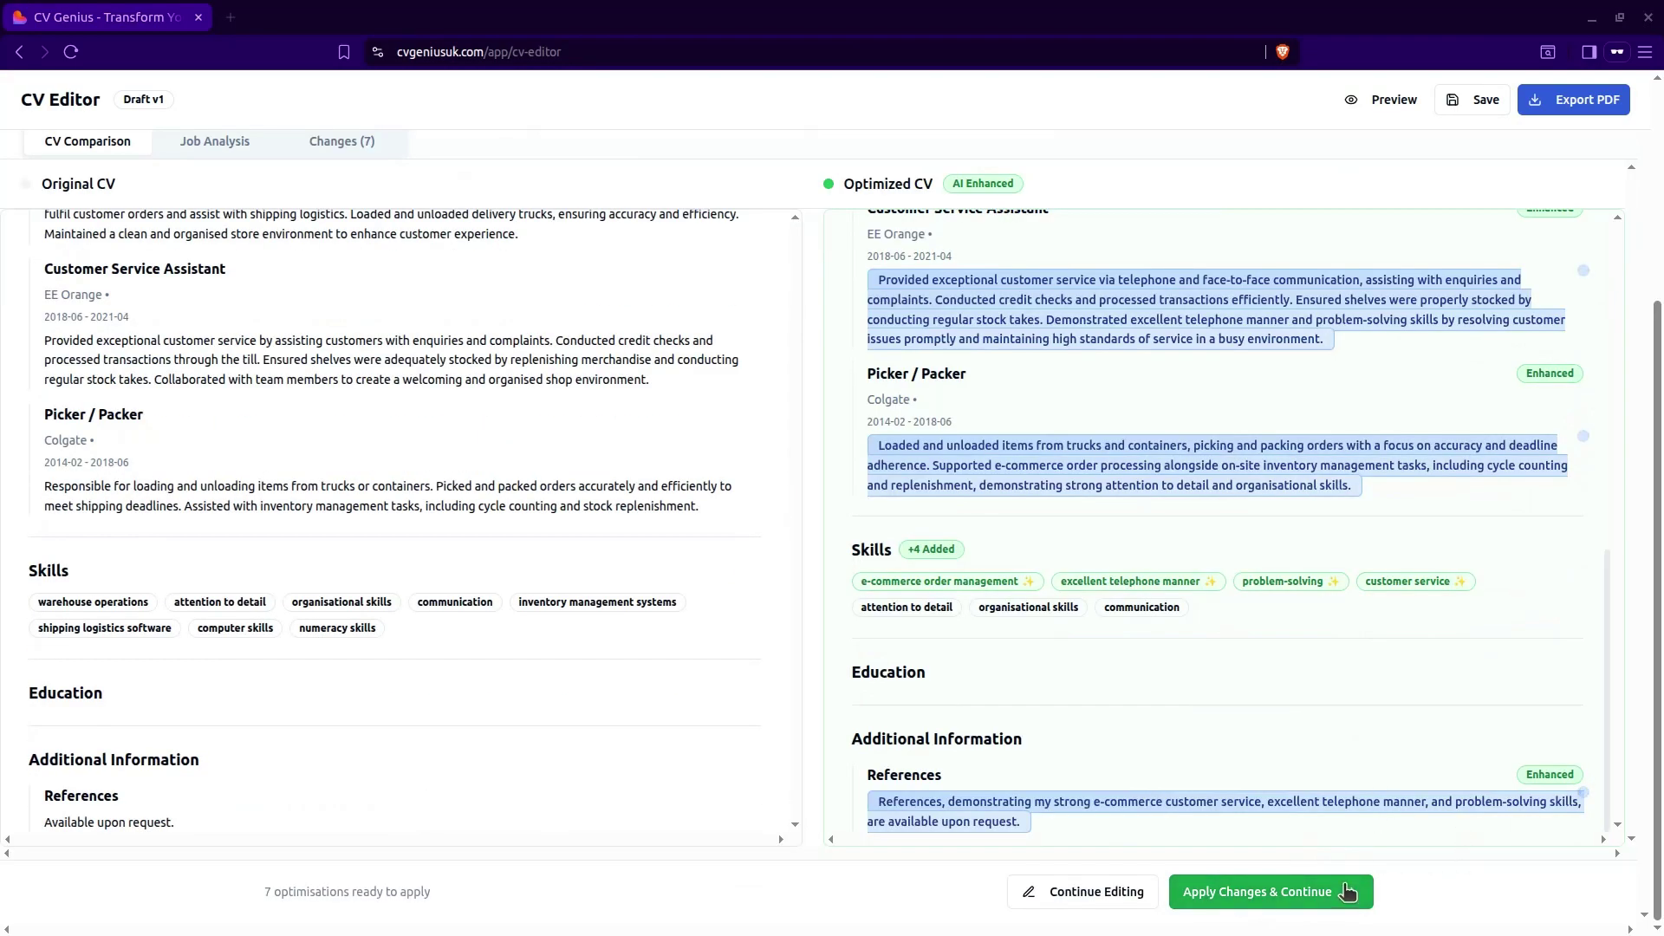
# Apply all seven optimisations and place the cursor at the end of the Professional Summary
pyautogui.click(1345, 890)
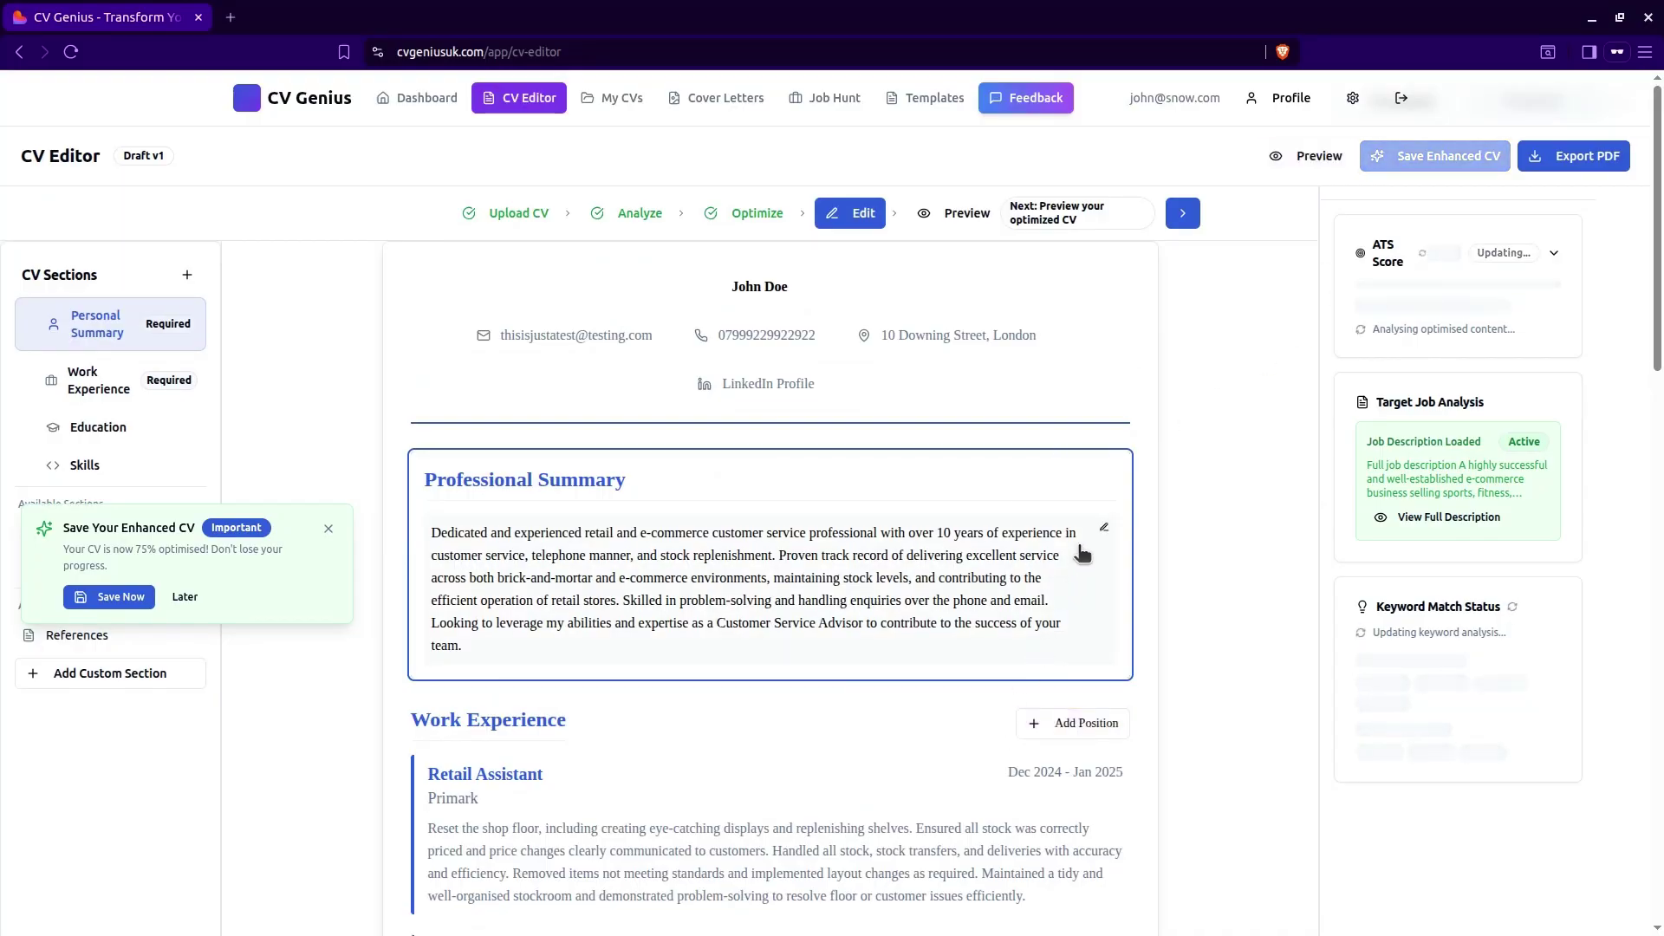
pyautogui.click(985, 656)
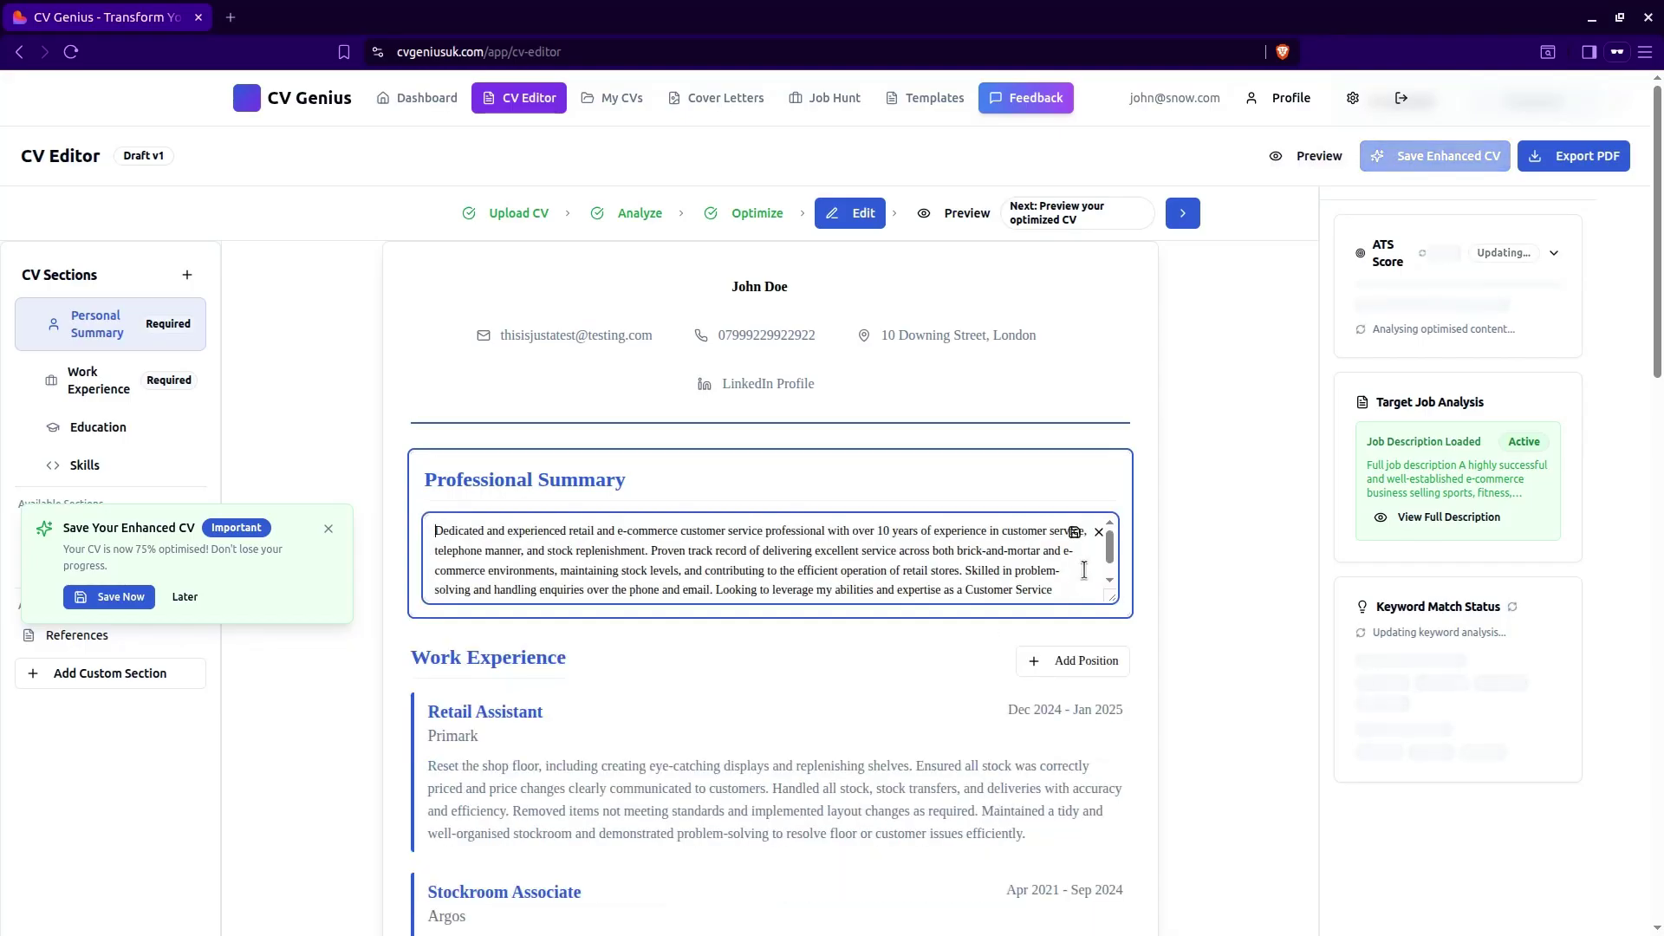
pyautogui.click(1038, 637)
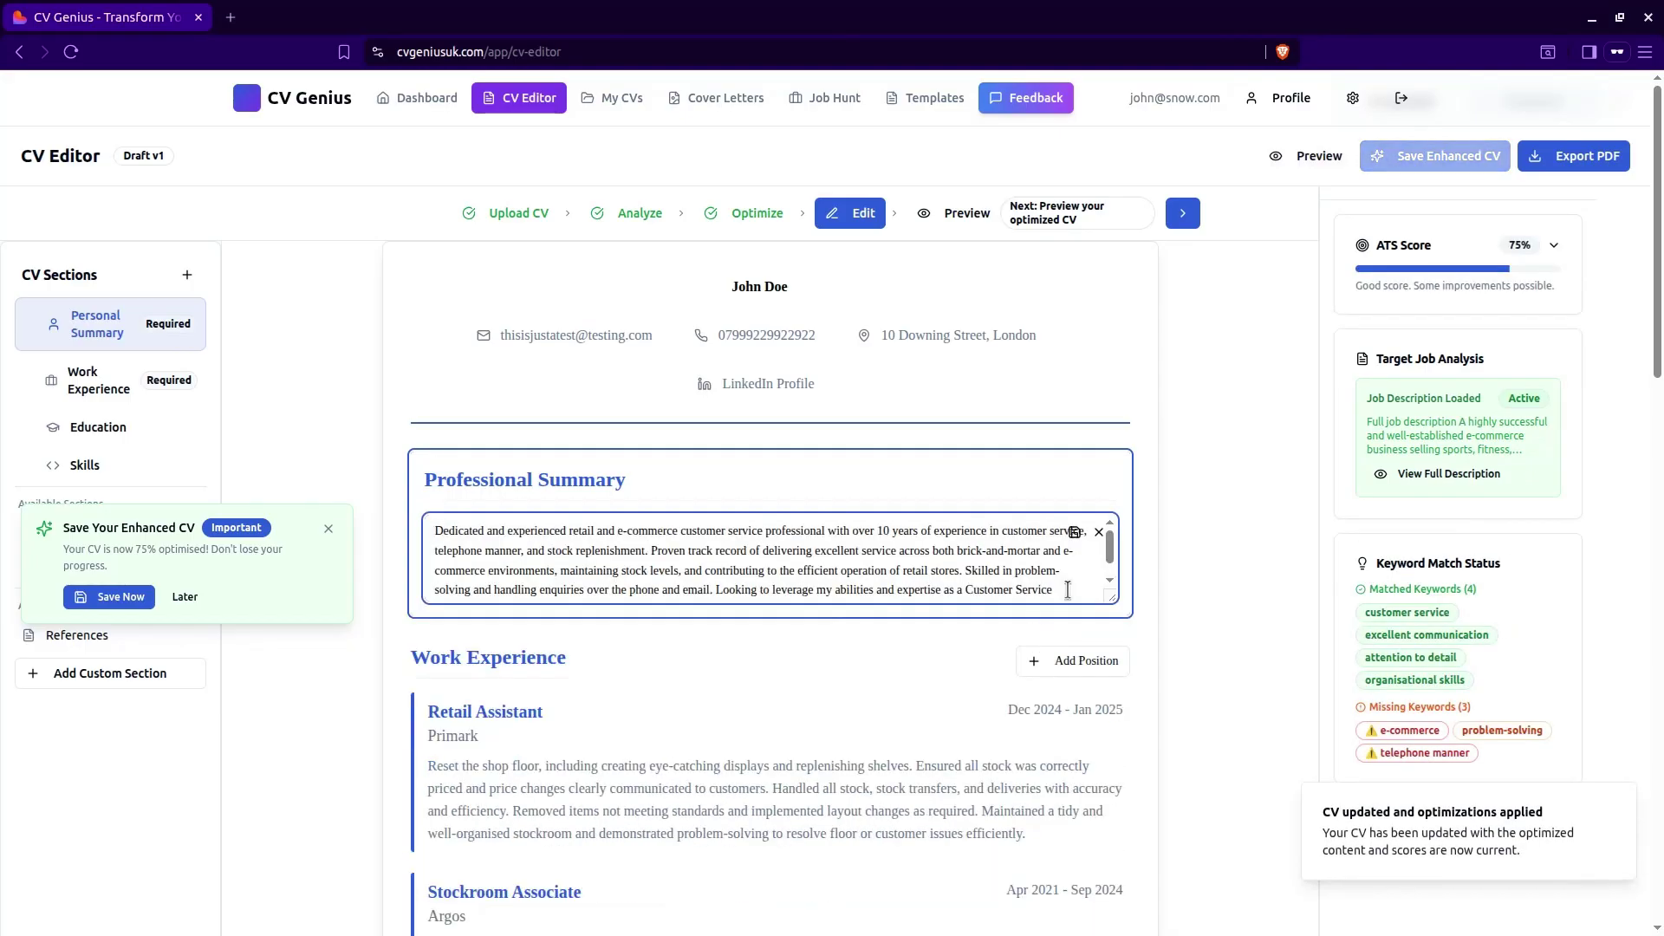
pyautogui.write('Advisor to contribute to the success of your team.')
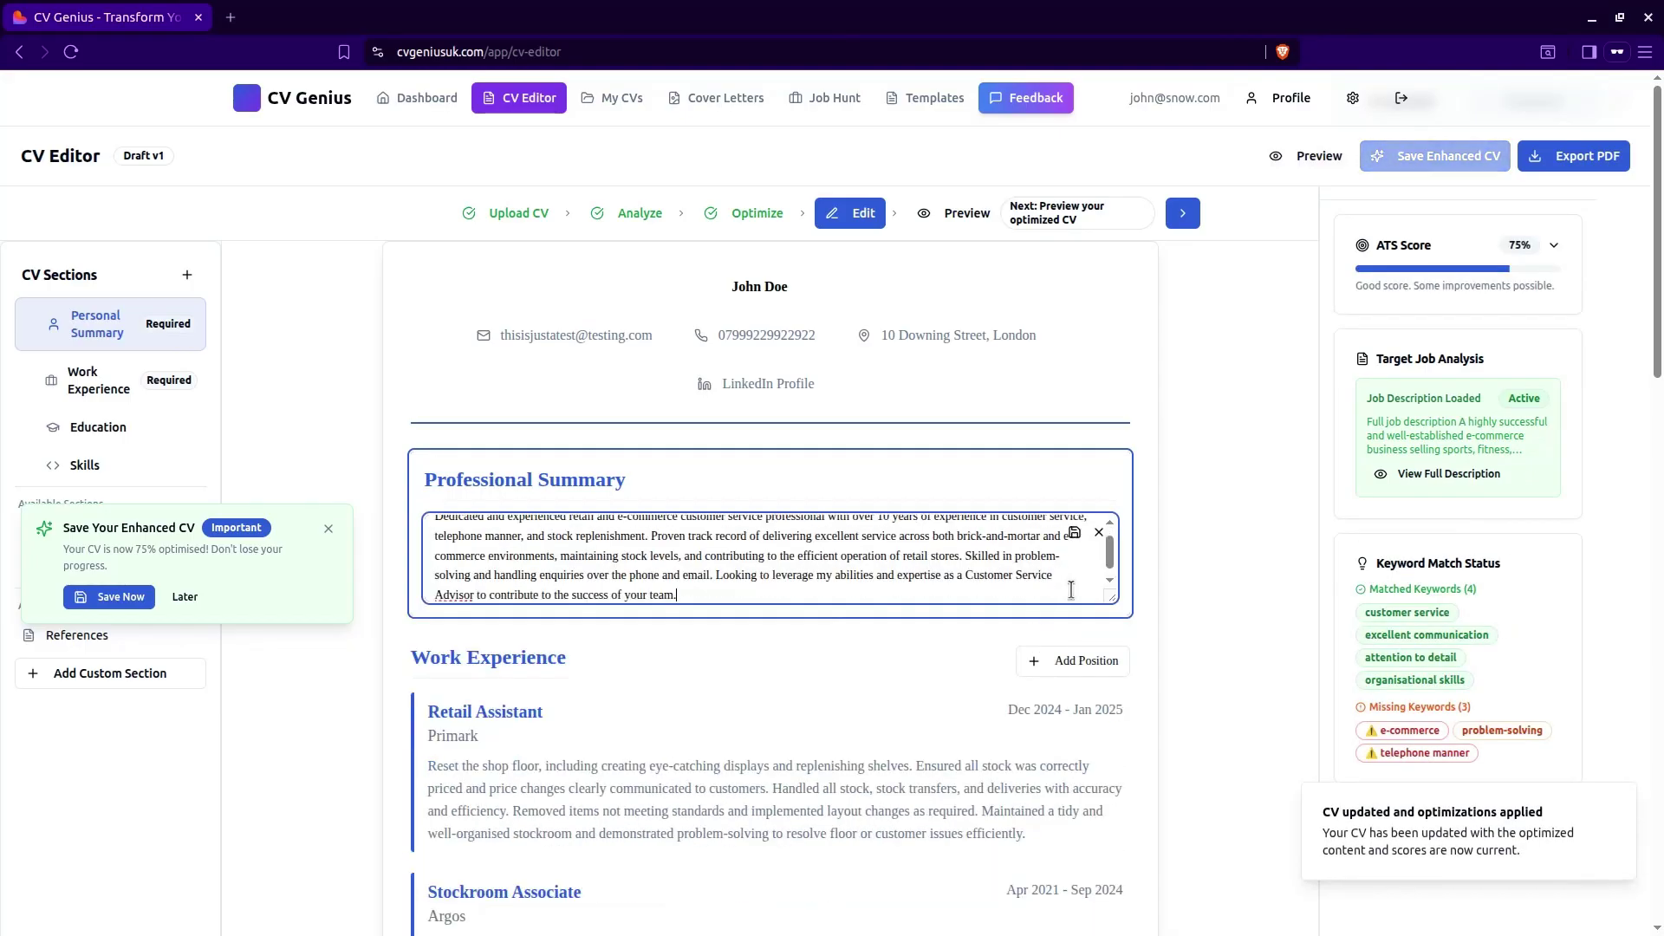
pyautogui.click(1074, 532)
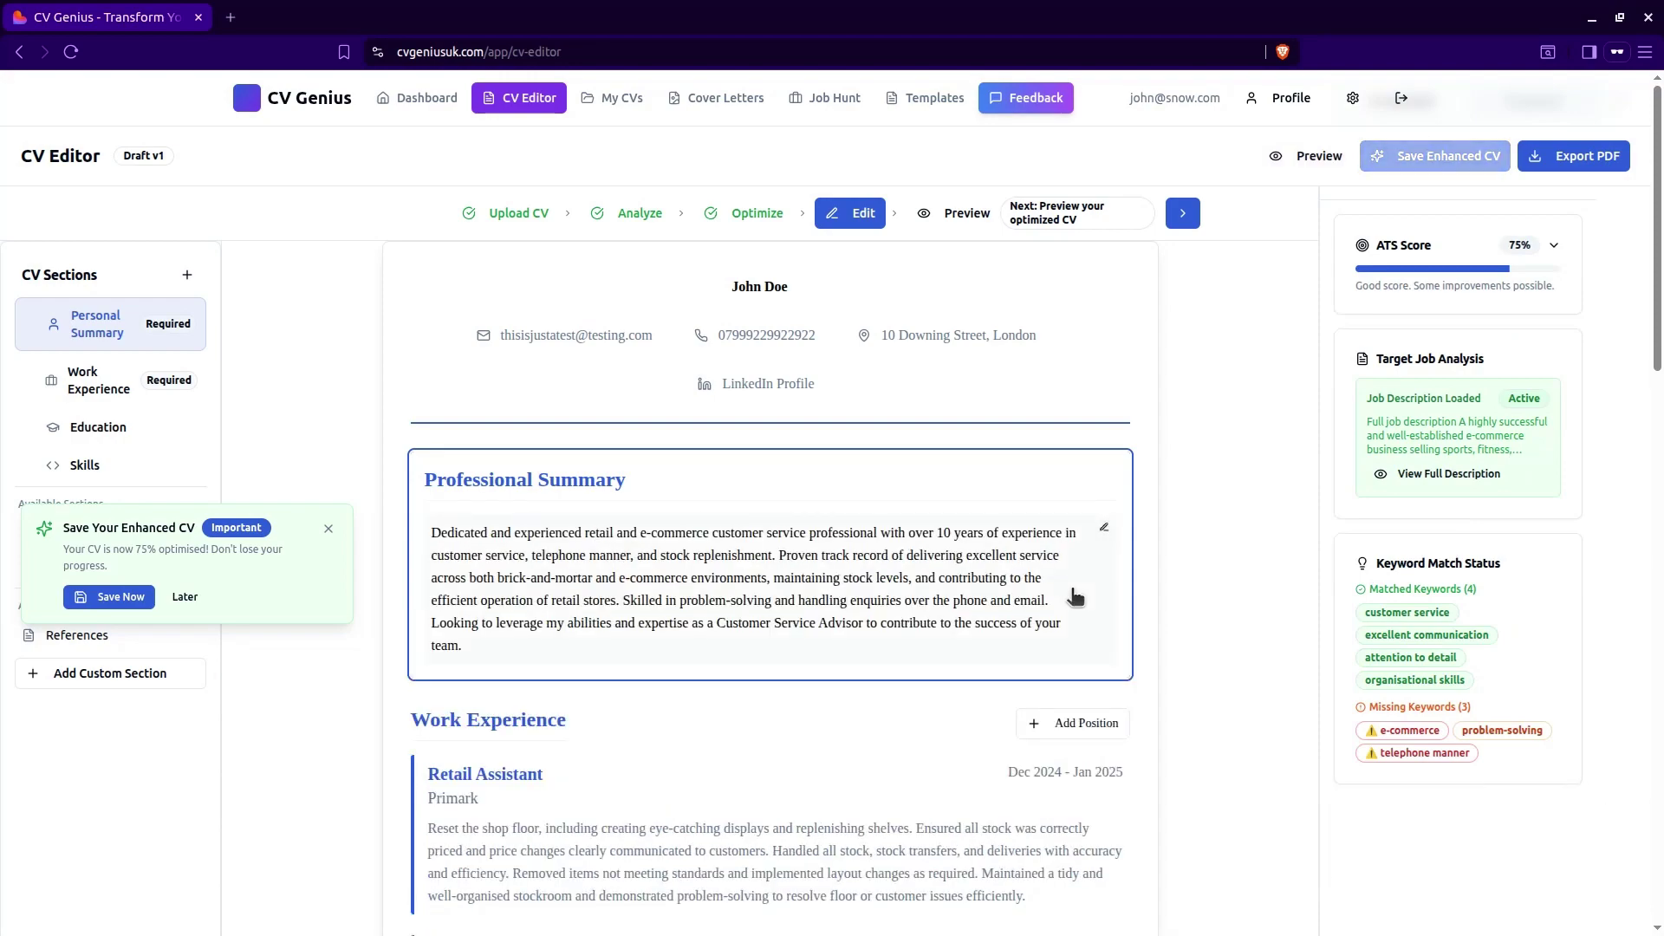
pyautogui.click(1076, 597)
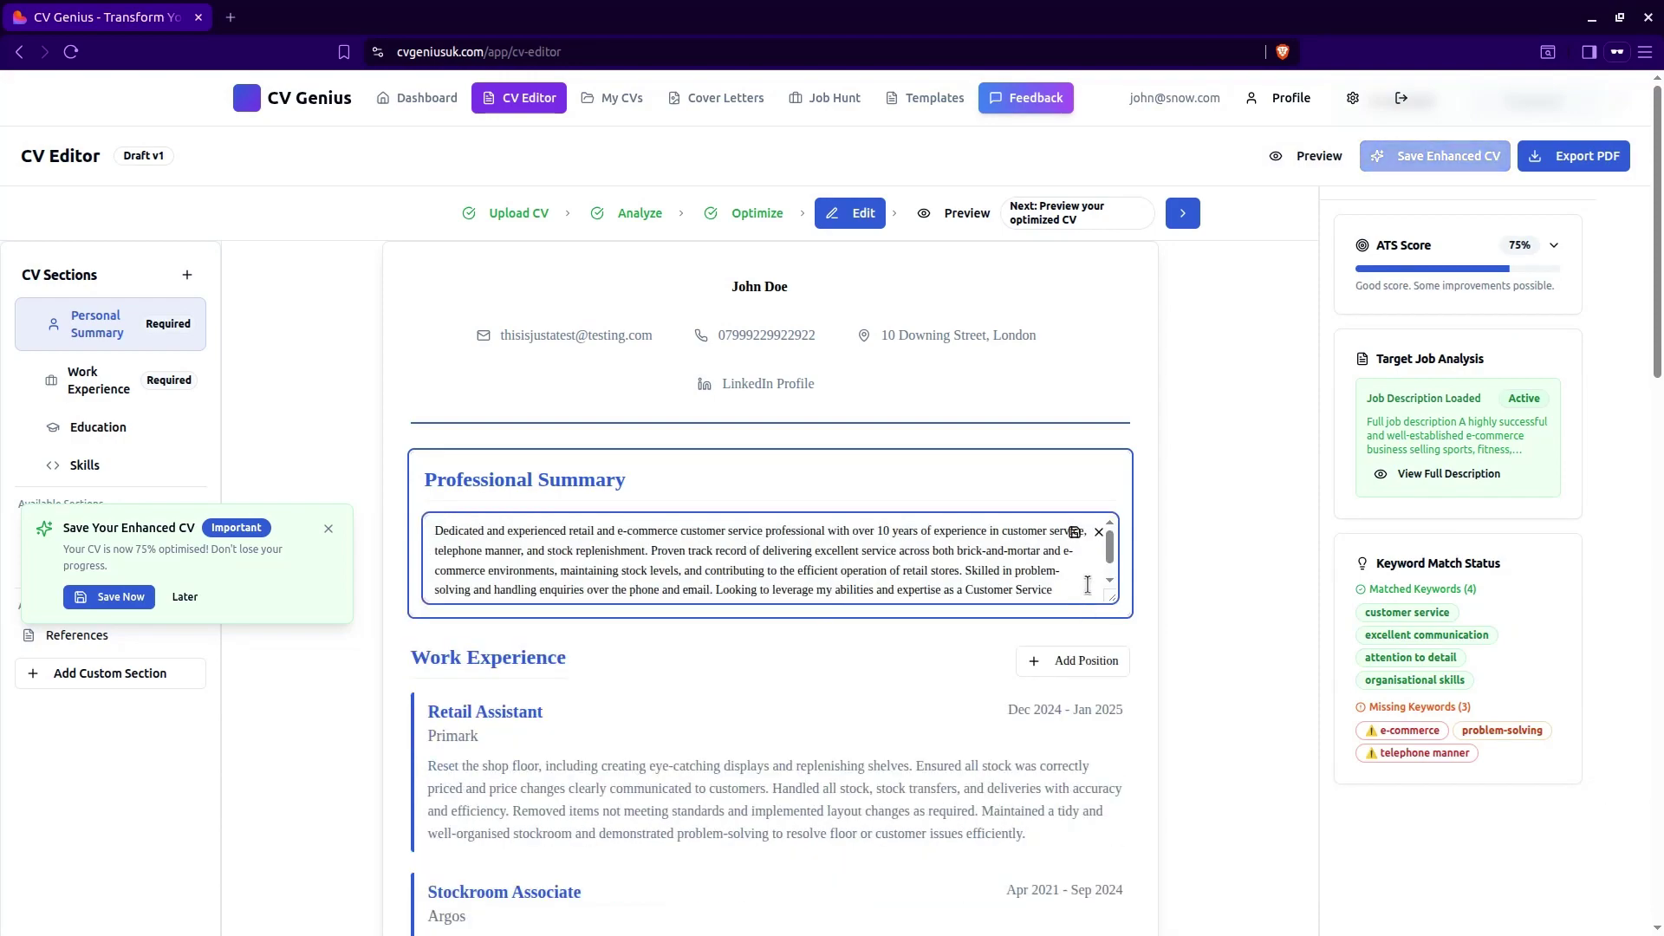
pyautogui.scroll(-1, 1076, 588)
pyautogui.click(1075, 588)
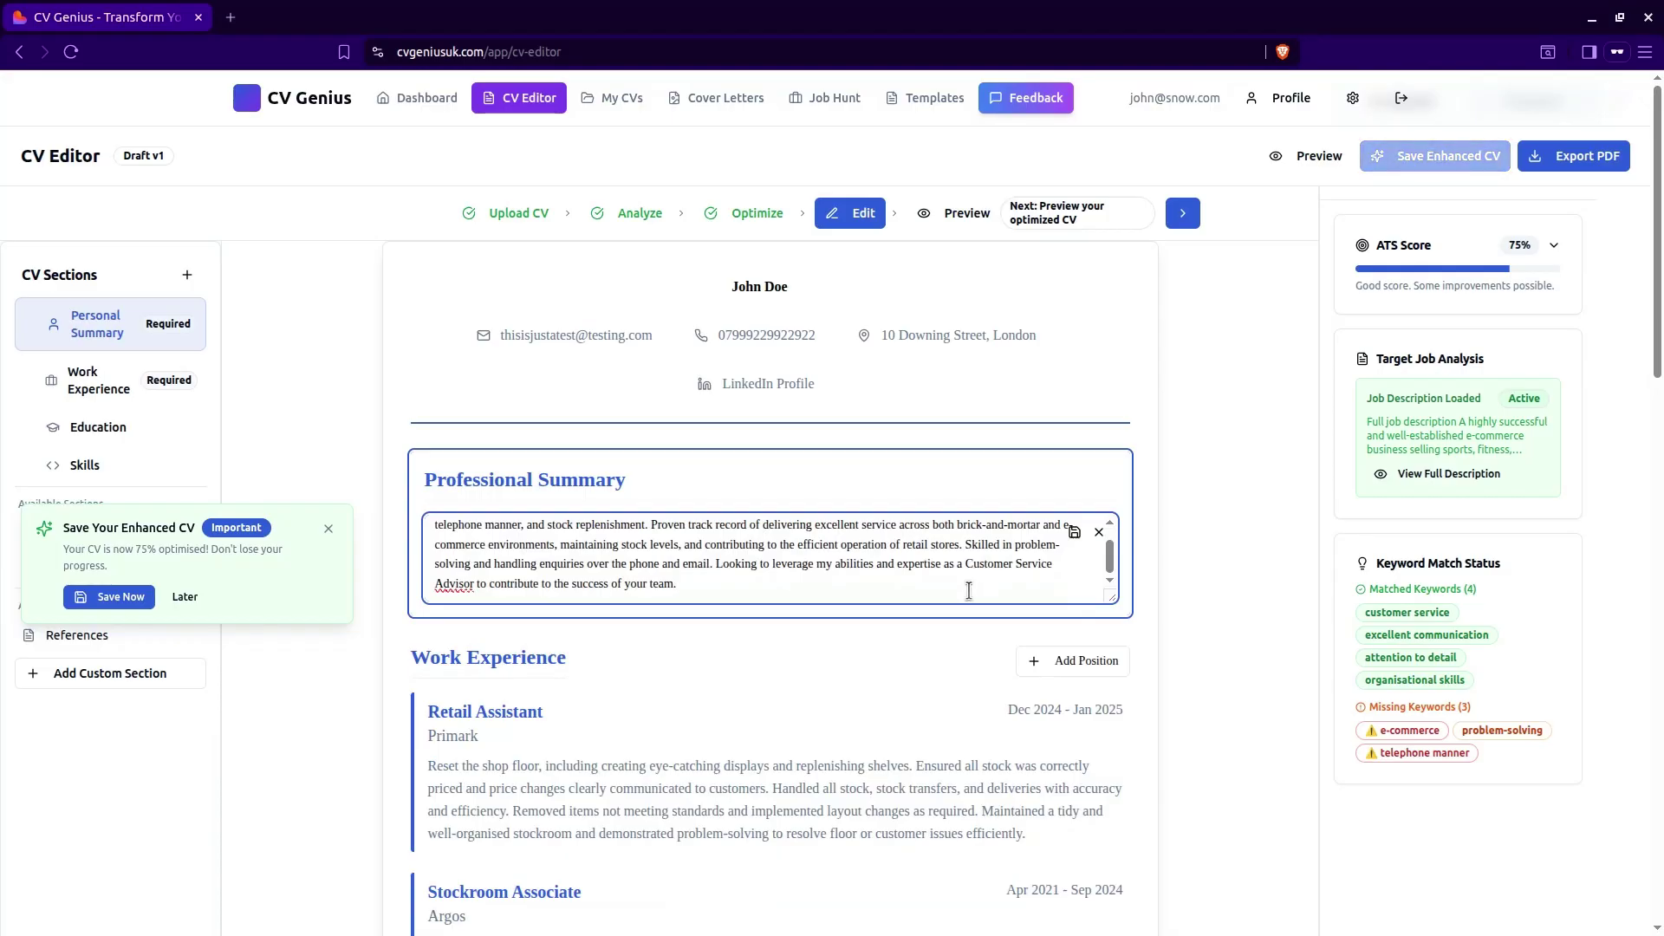
# Remove the stray characters from the summary's end and commit the edit
pyautogui.write('dfadfda')
pyautogui.press('BackSpace')
pyautogui.press('BackSpace')
pyautogui.press('BackSpace')
pyautogui.press('BackSpace')
pyautogui.press('BackSpace')
pyautogui.press('BackSpace')
pyautogui.press('BackSpace')
pyautogui.click(1215, 557)
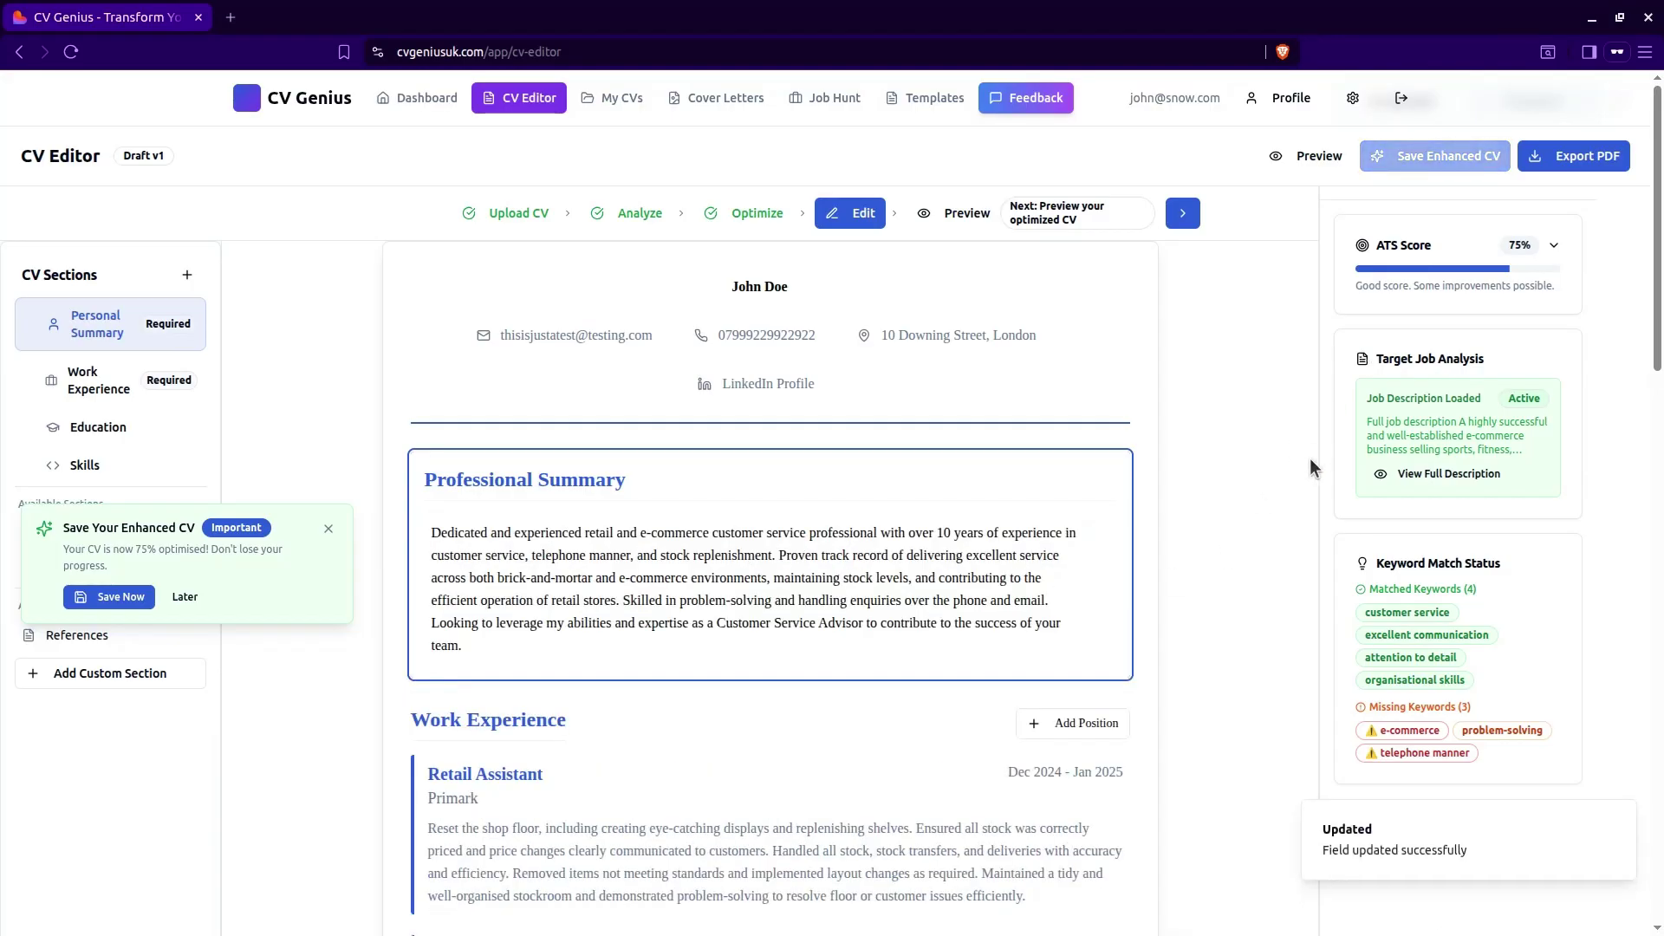
# Preview the full optimised CV, checking the summary, jobs, skills and references
pyautogui.click(1319, 160)
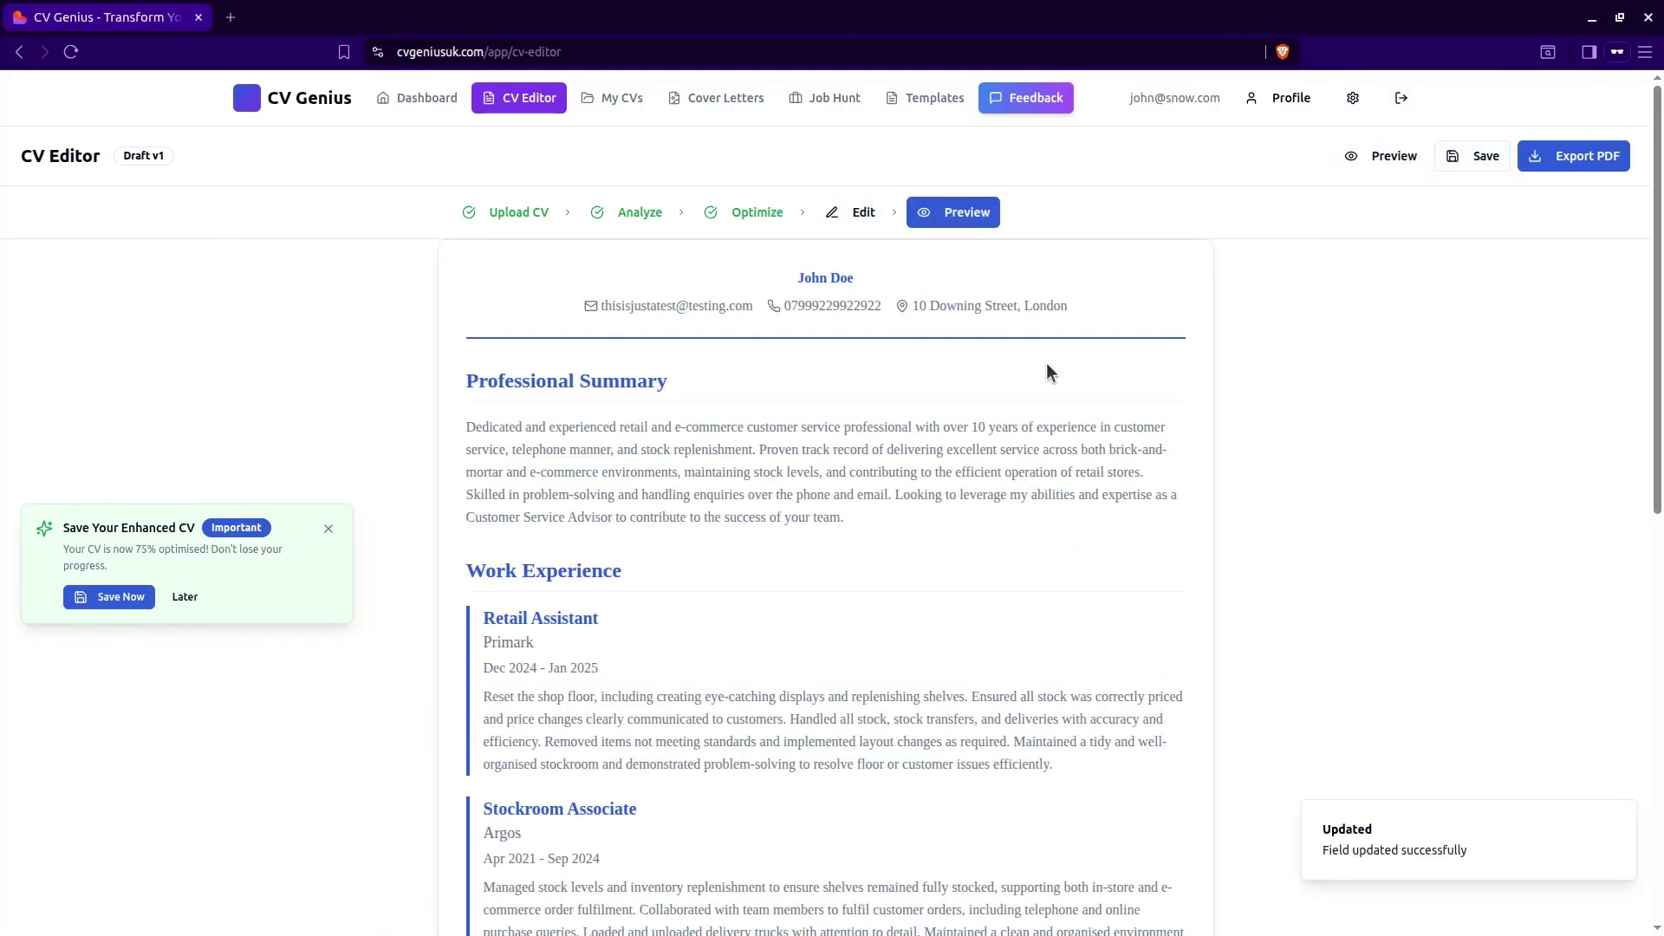
pyautogui.scroll(-4, 780, 711)
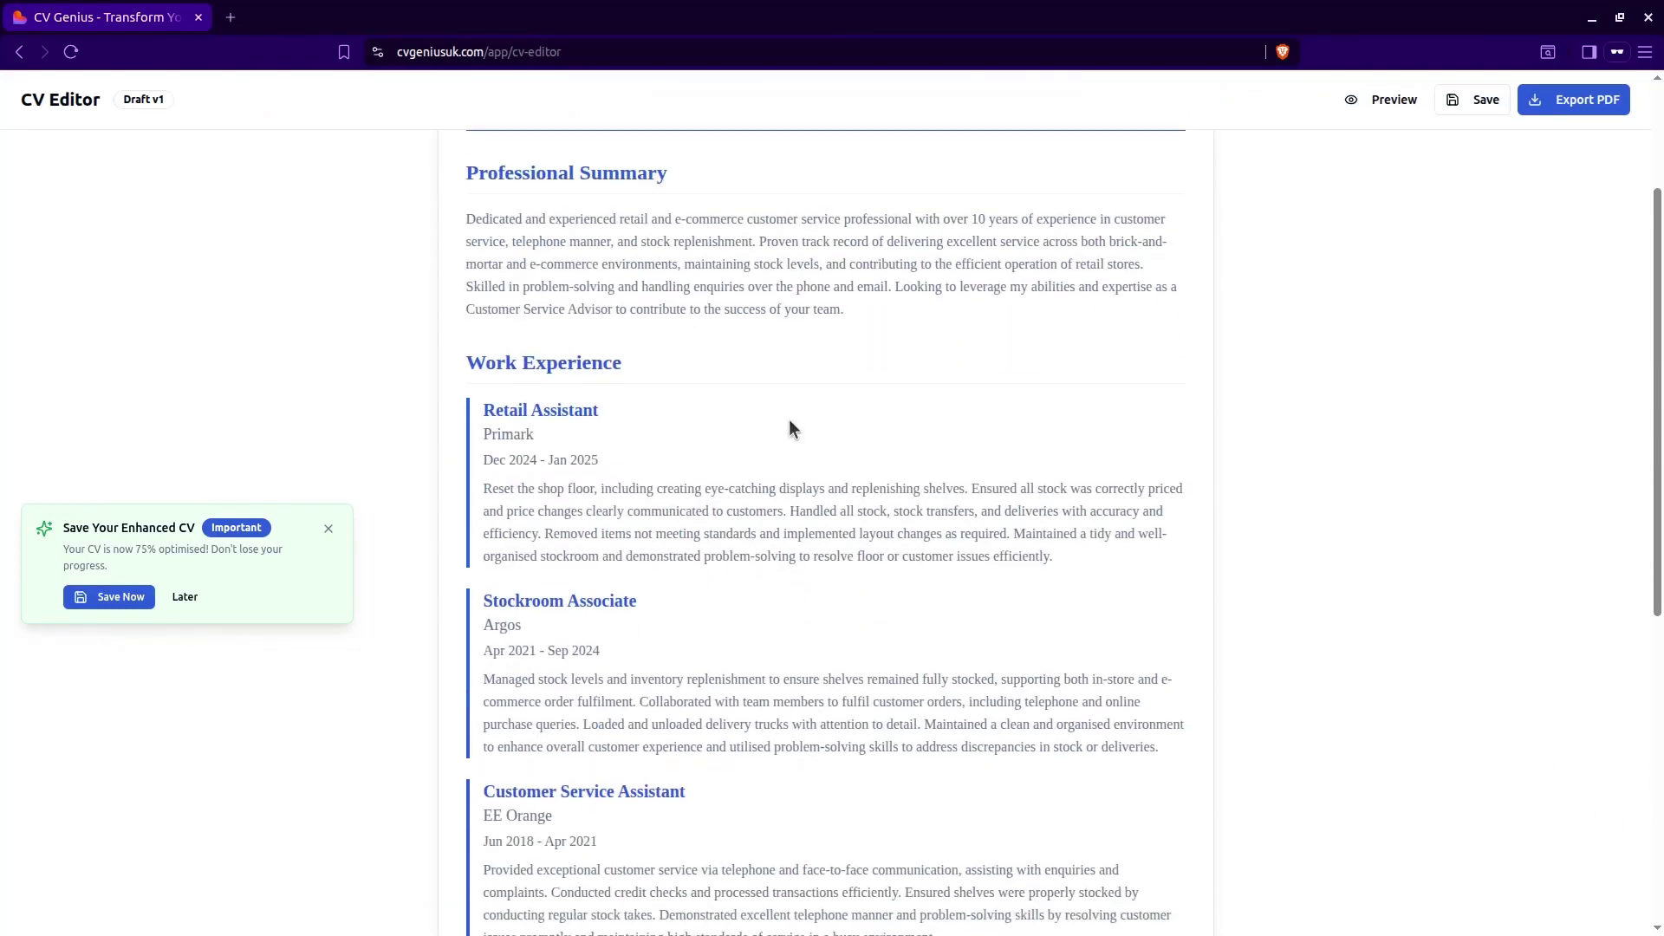
pyautogui.scroll(-1, 787, 567)
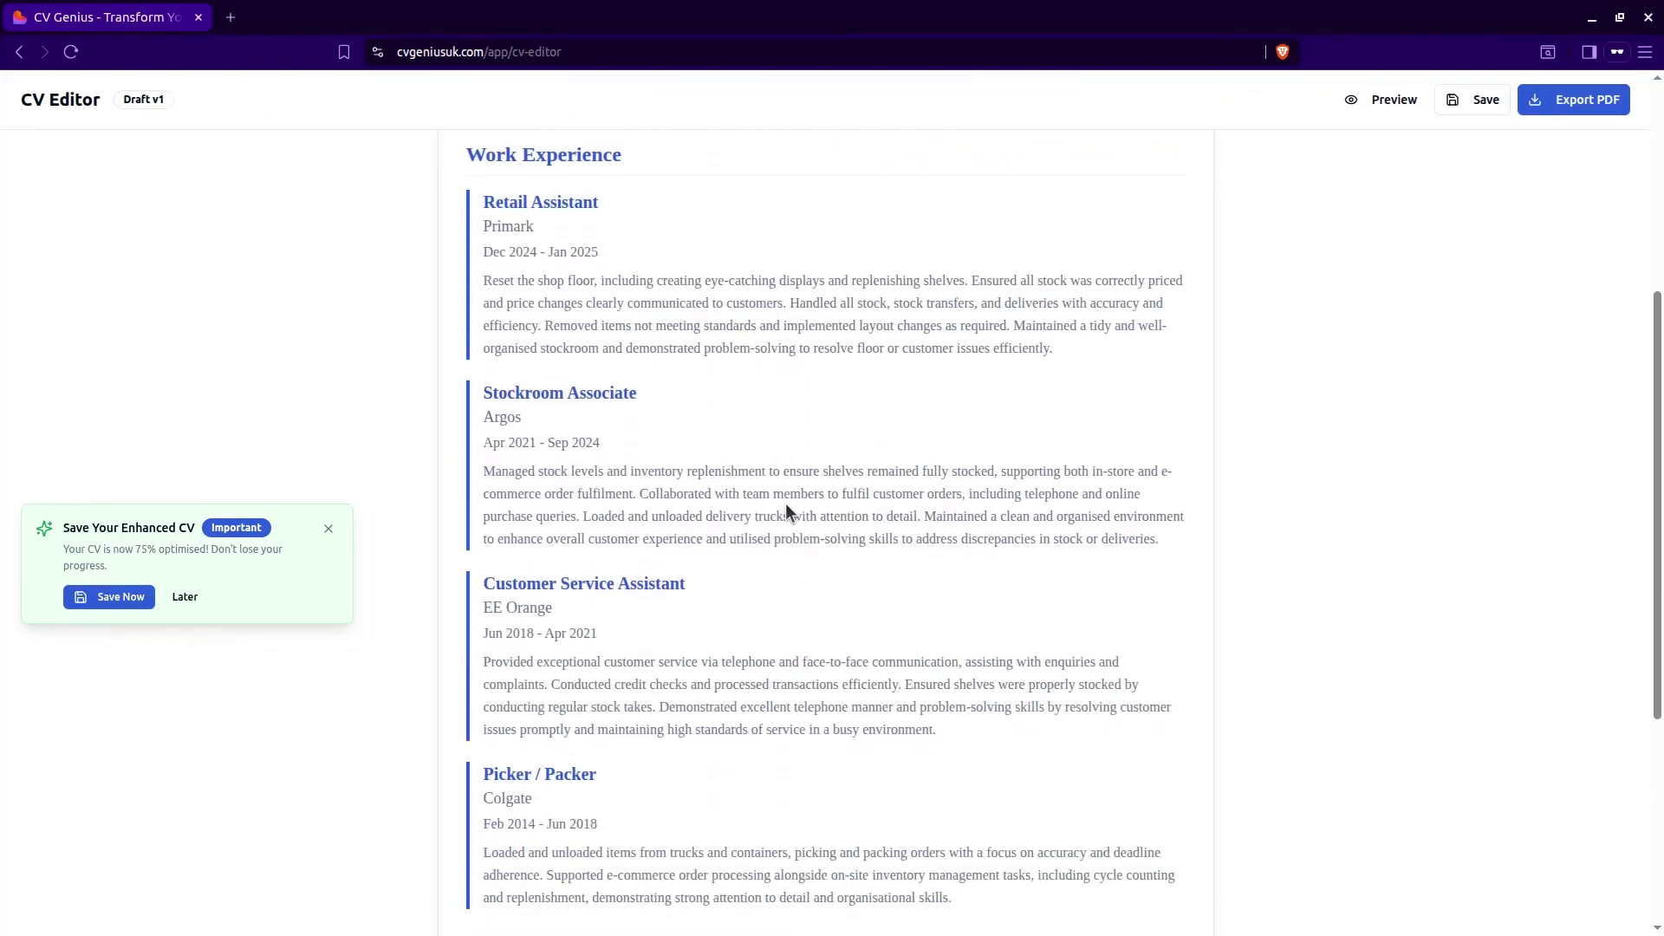
pyautogui.scroll(-4, 786, 511)
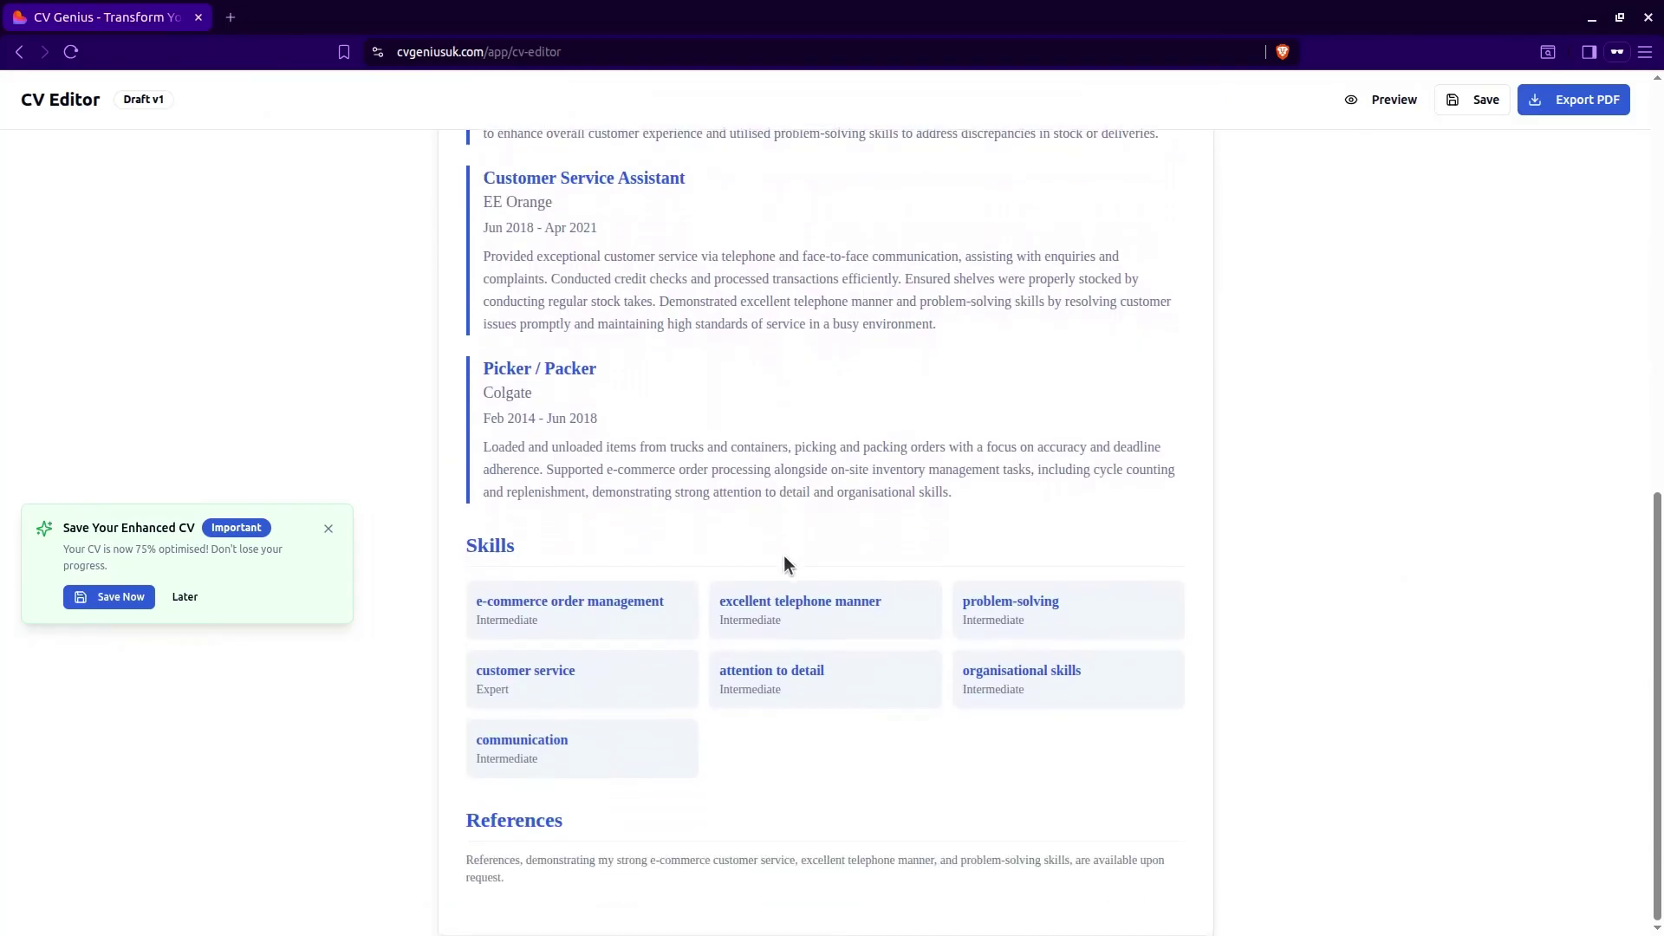
pyautogui.scroll(7, 976, 880)
pyautogui.scroll(2, 979, 871)
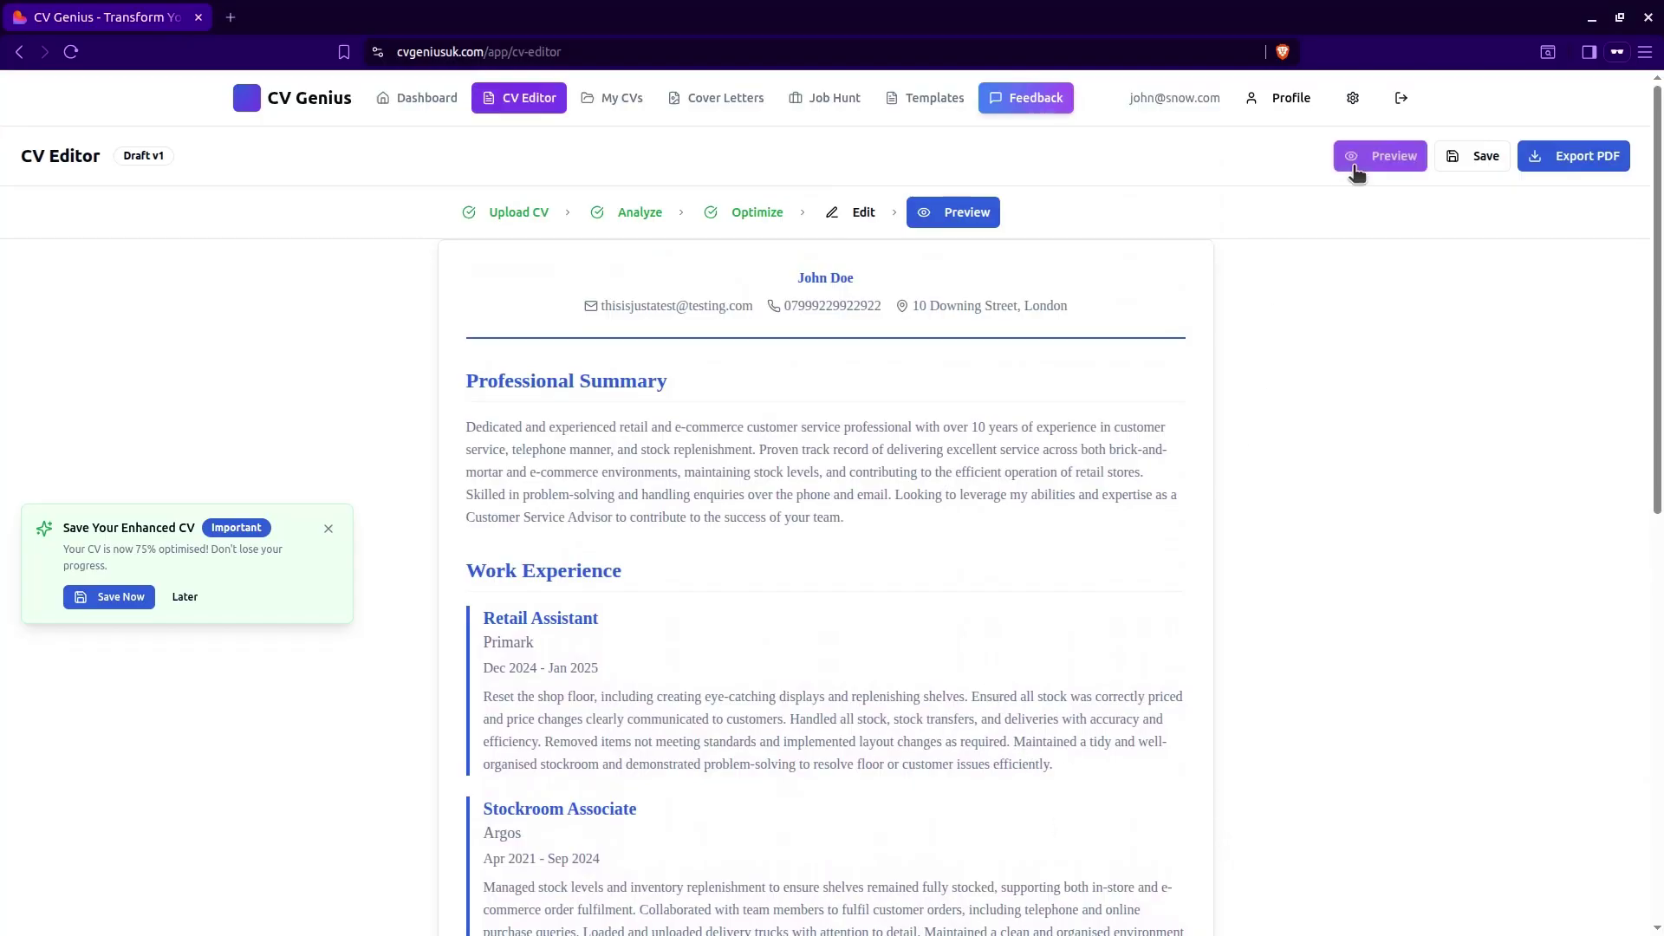
# Save the enhanced CV under the new title 'customer service cv'
pyautogui.click(865, 212)
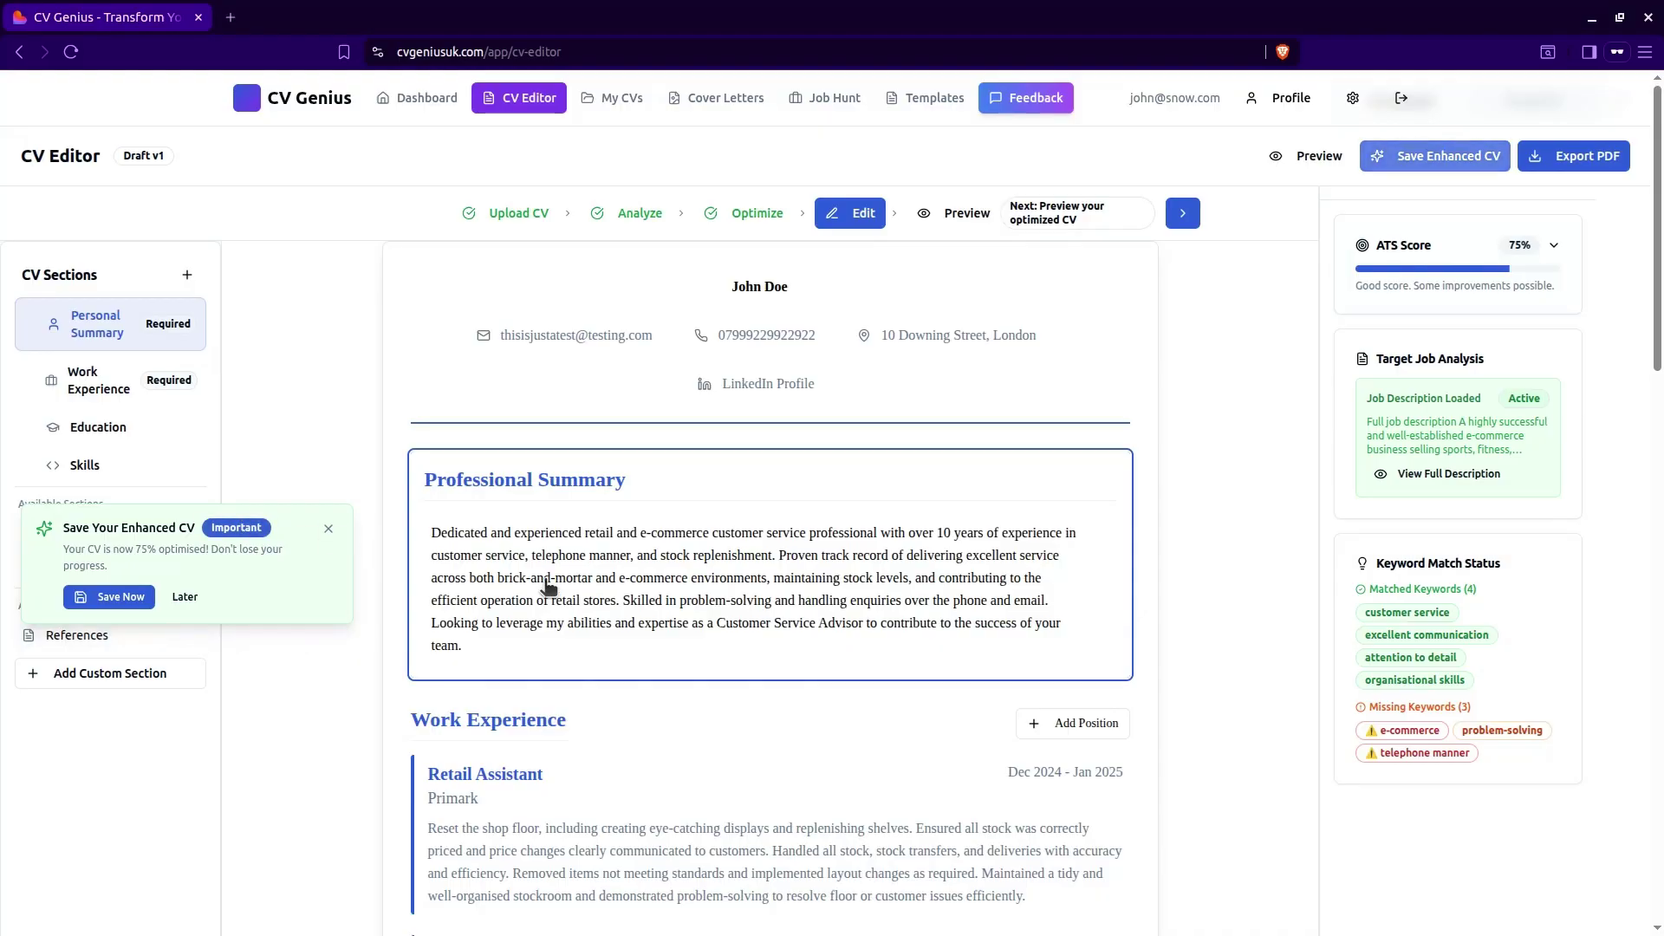
pyautogui.click(1419, 161)
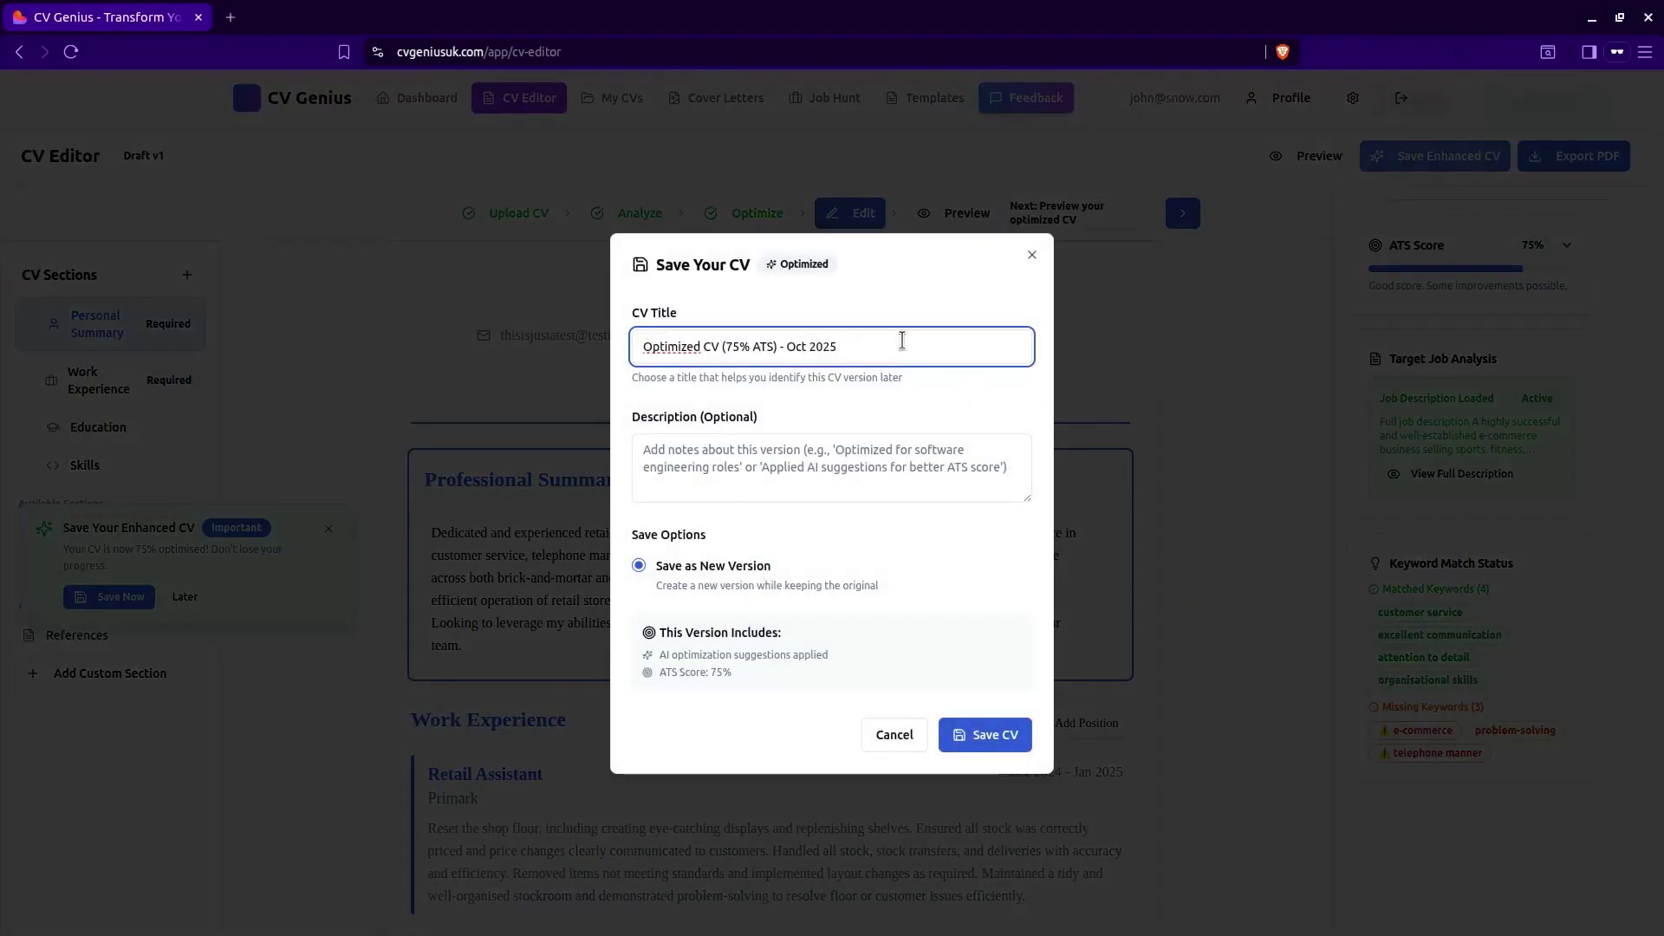
pyautogui.tripleClick(704, 338)
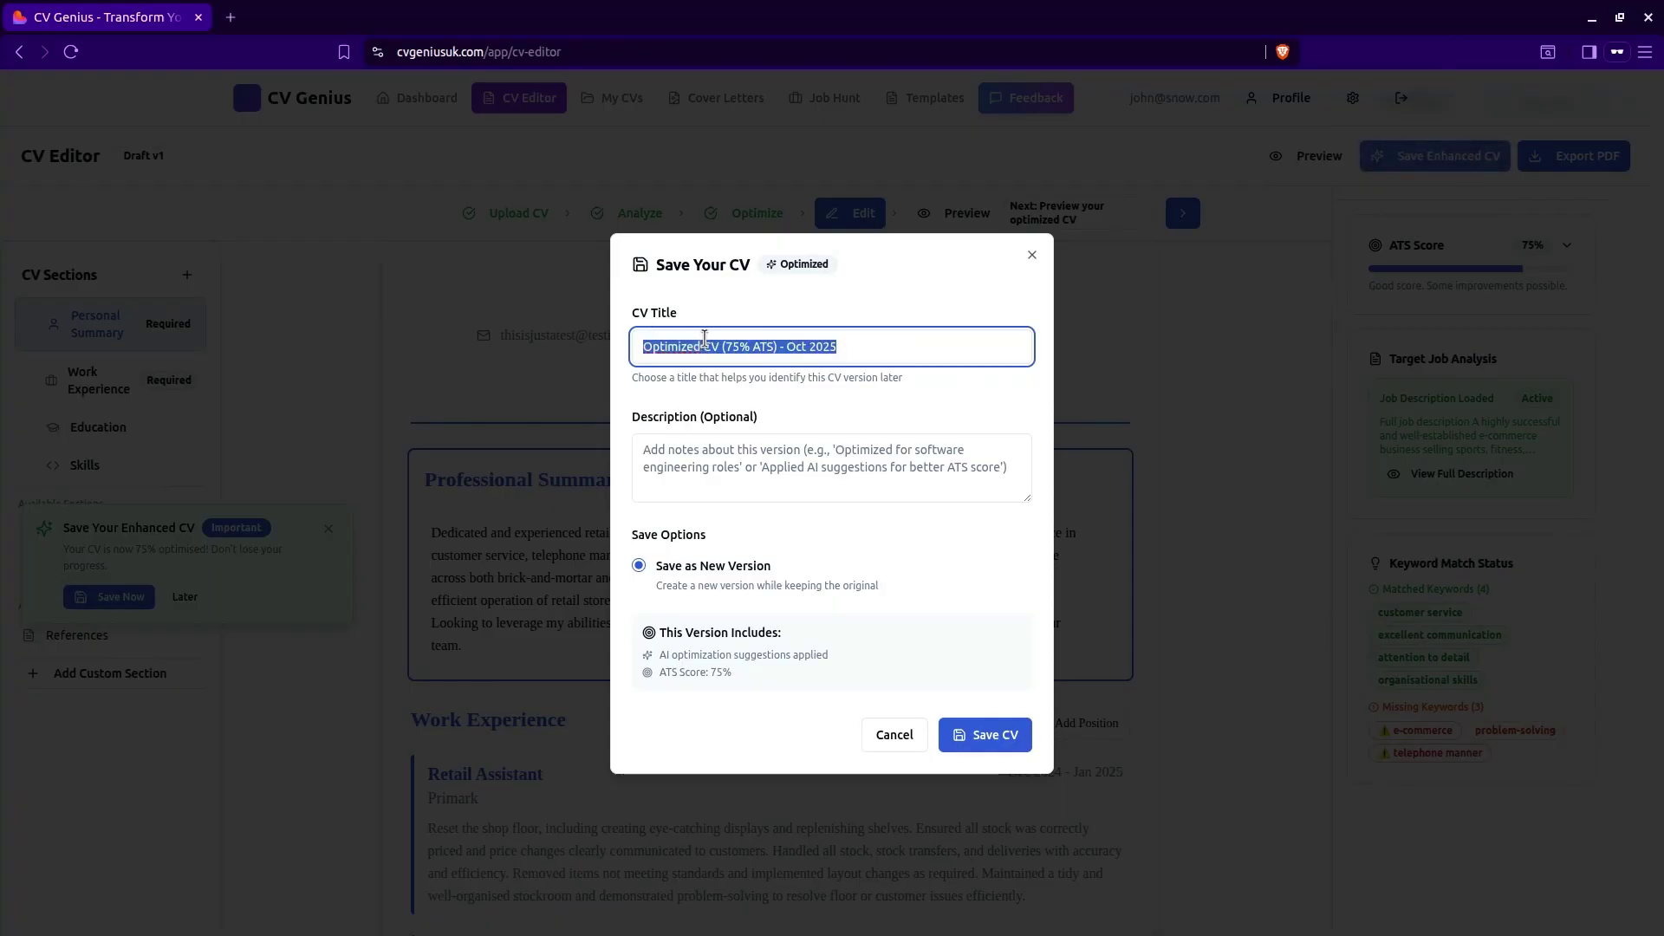
pyautogui.write('customer service cv')
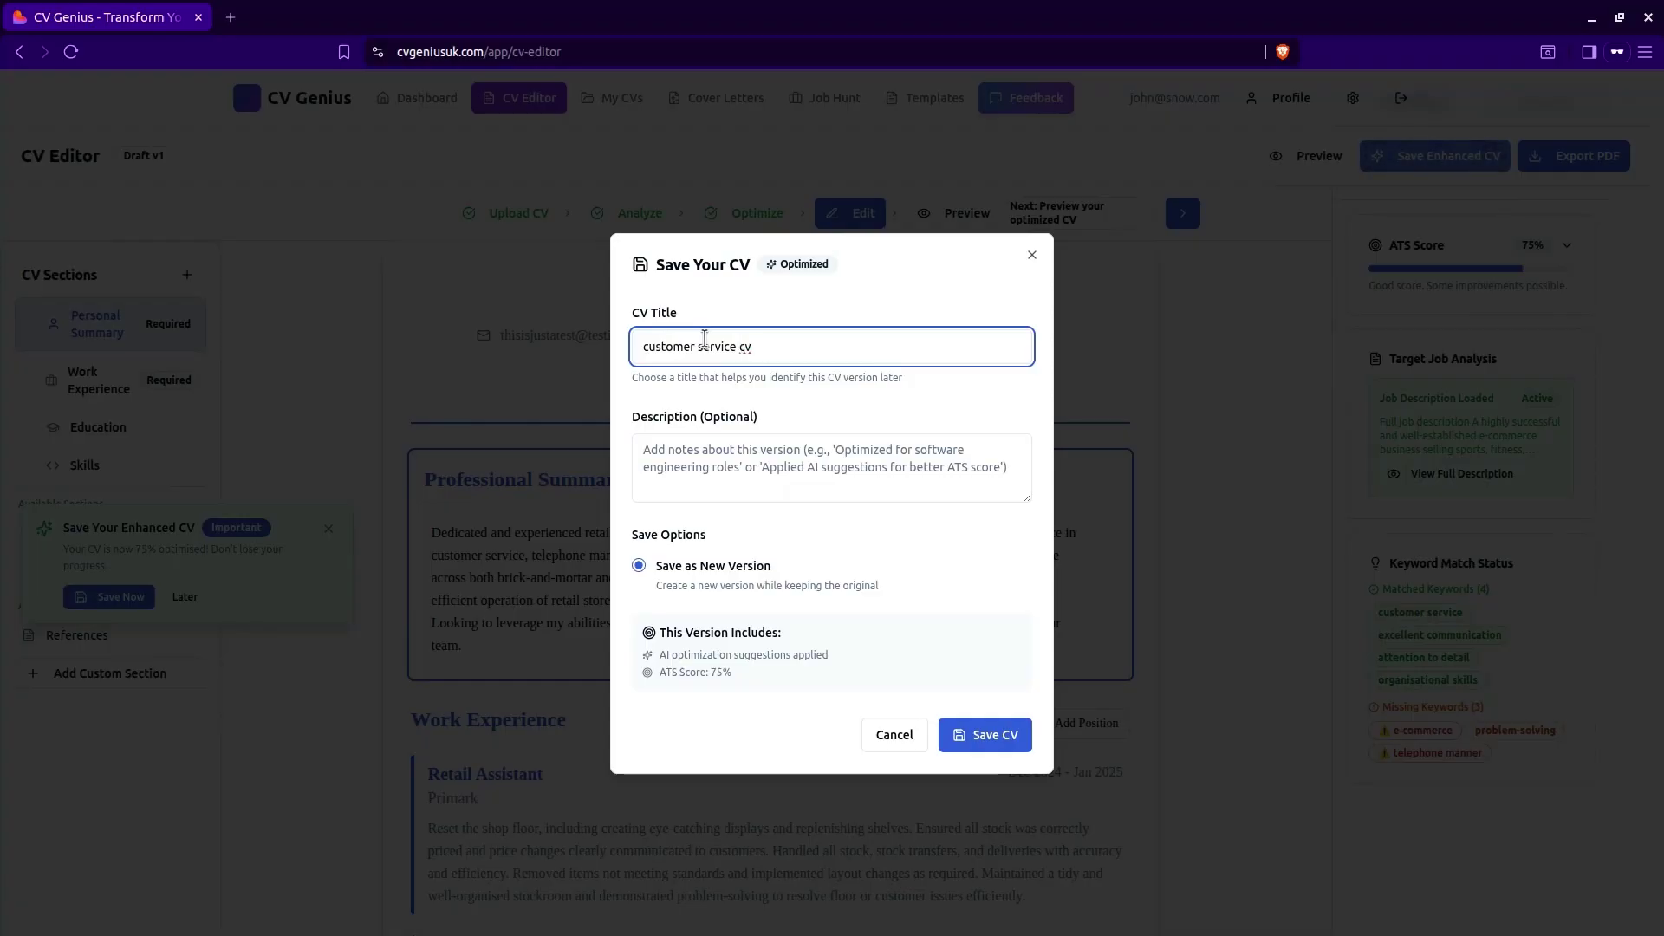
# Save the CV as a new version and generate a matching cover letter from it
pyautogui.click(994, 749)
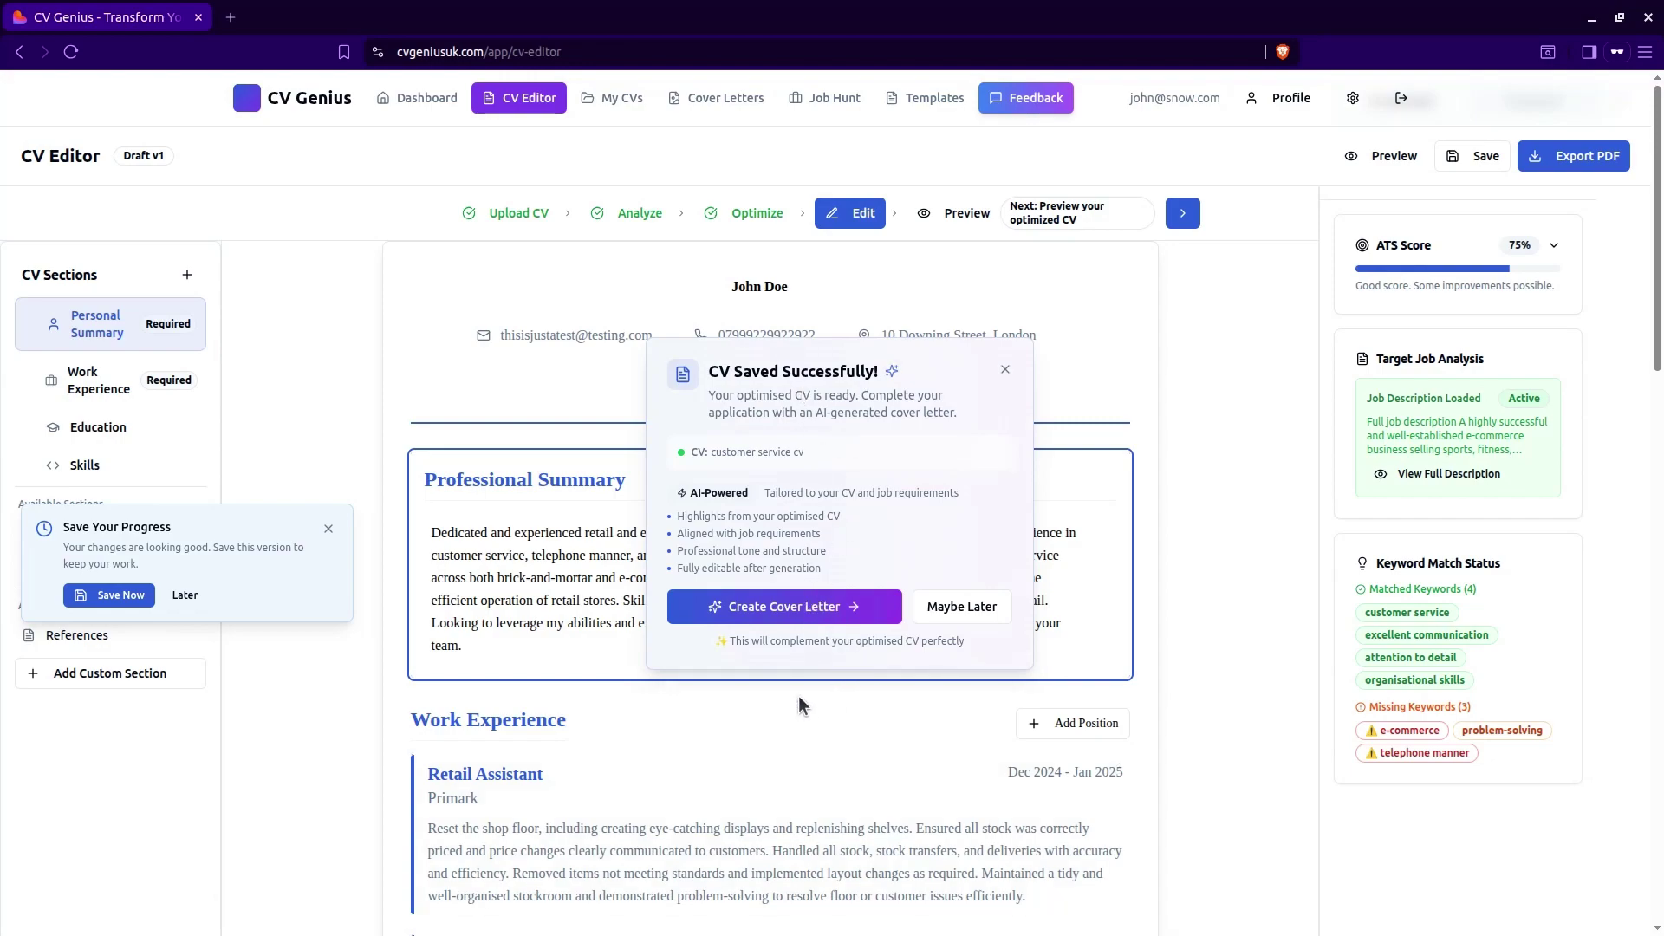
pyautogui.click(812, 617)
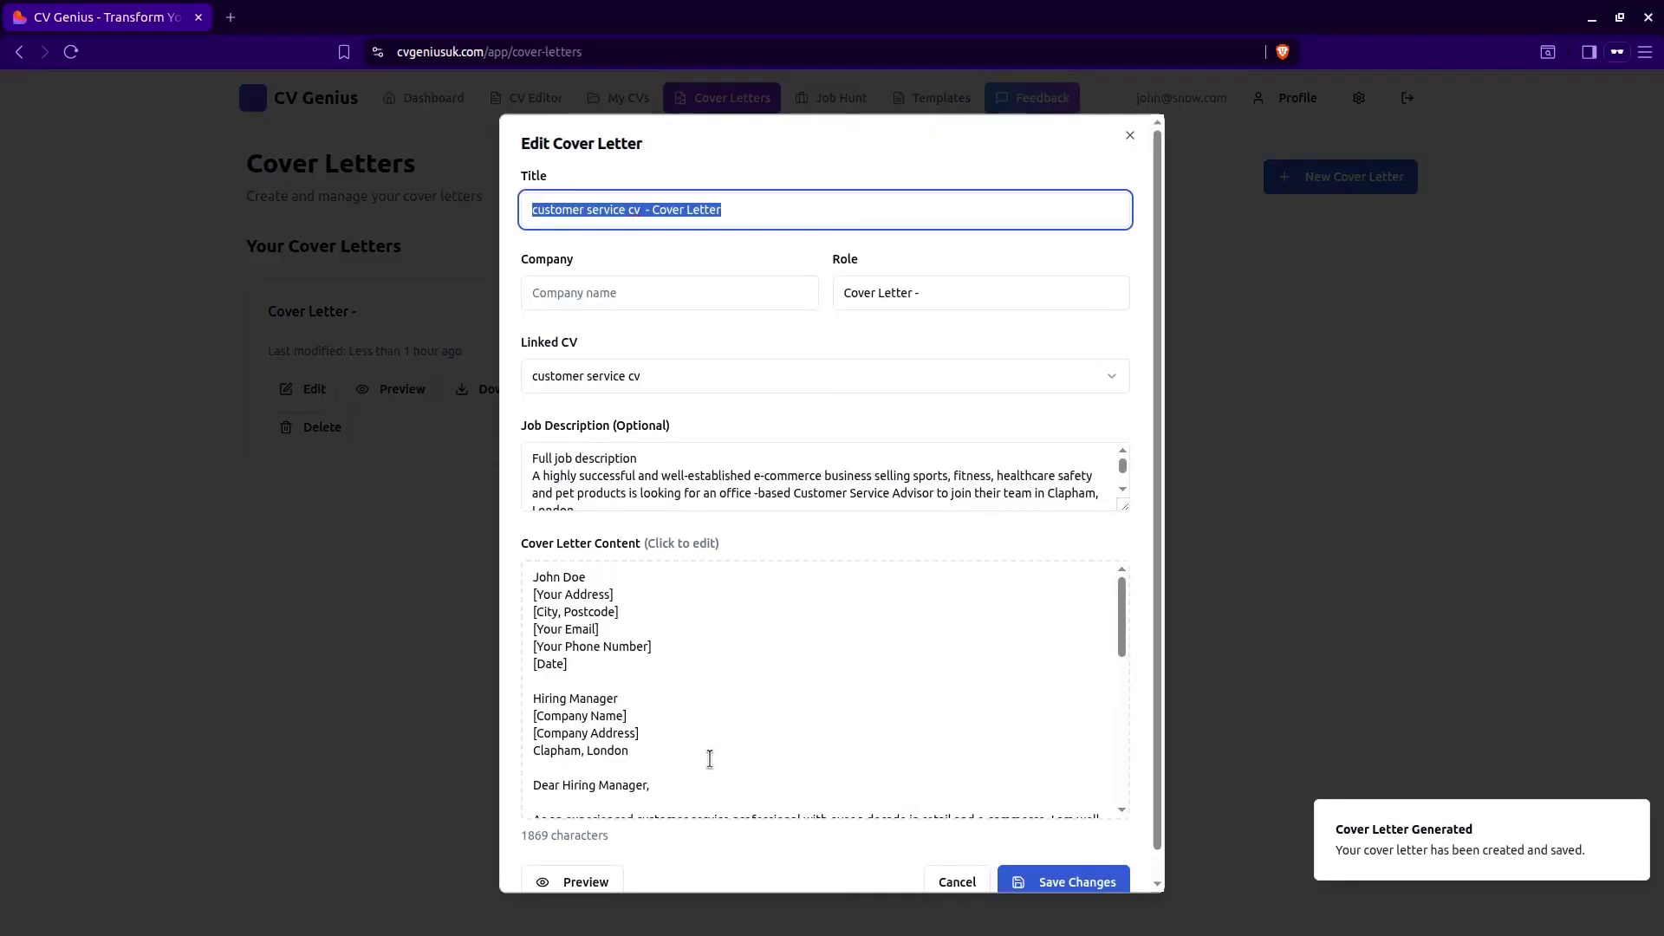
# Set the cover letter's company to Costco and its role to customer service advisor
pyautogui.scroll(-2, 843, 680)
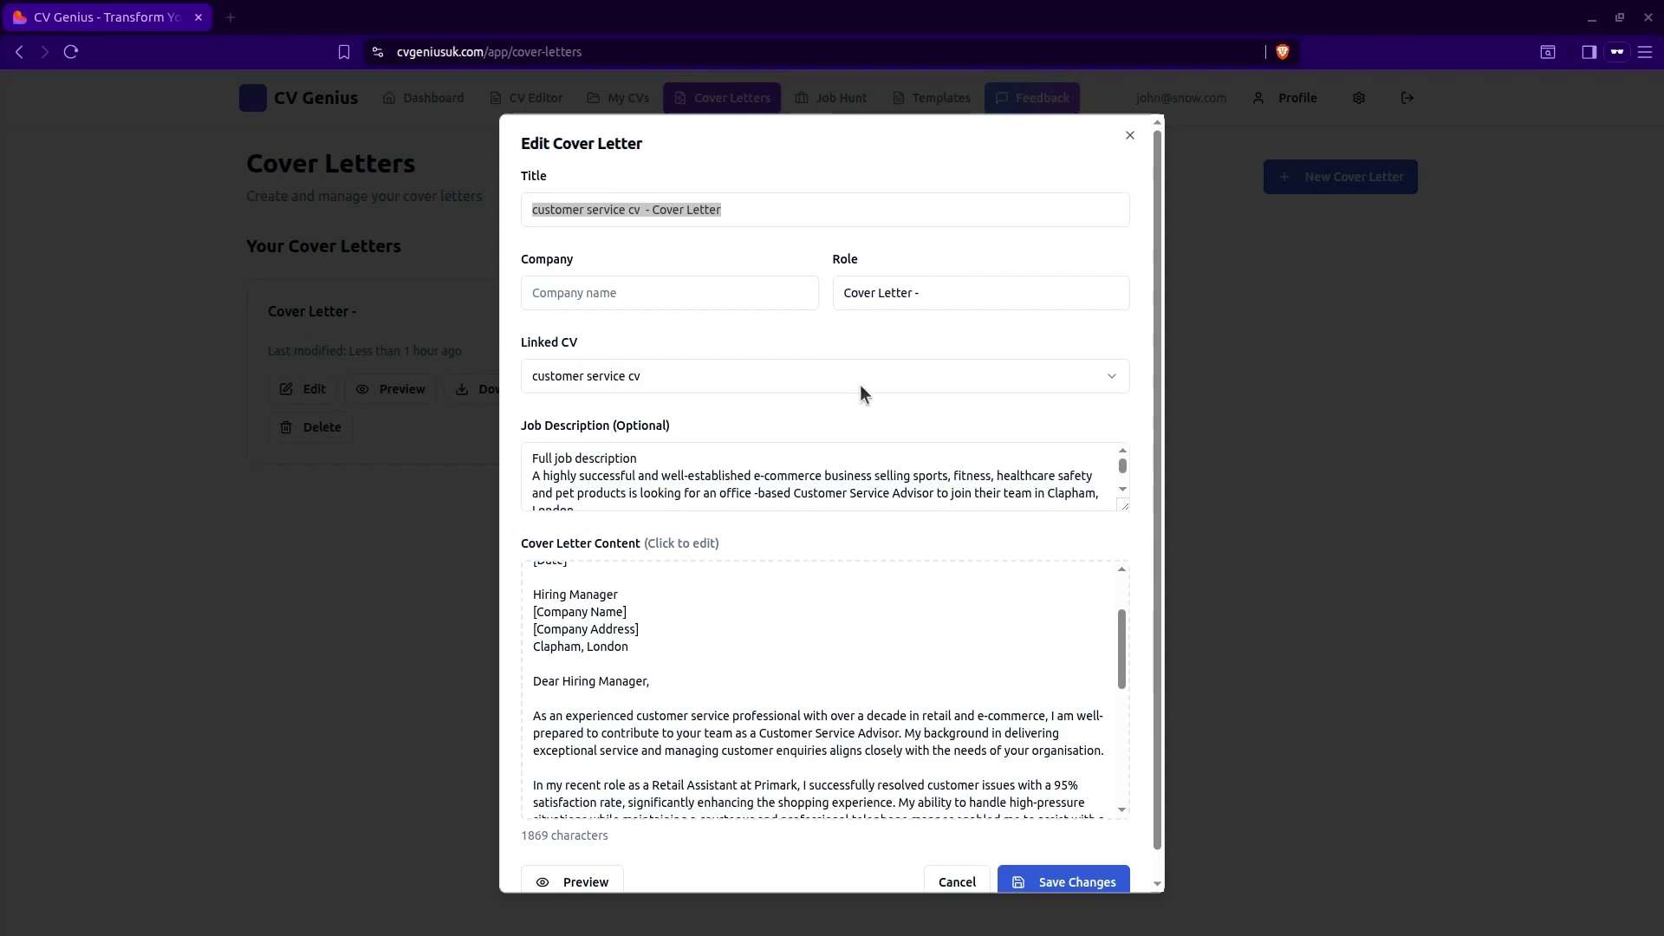
pyautogui.click(659, 292)
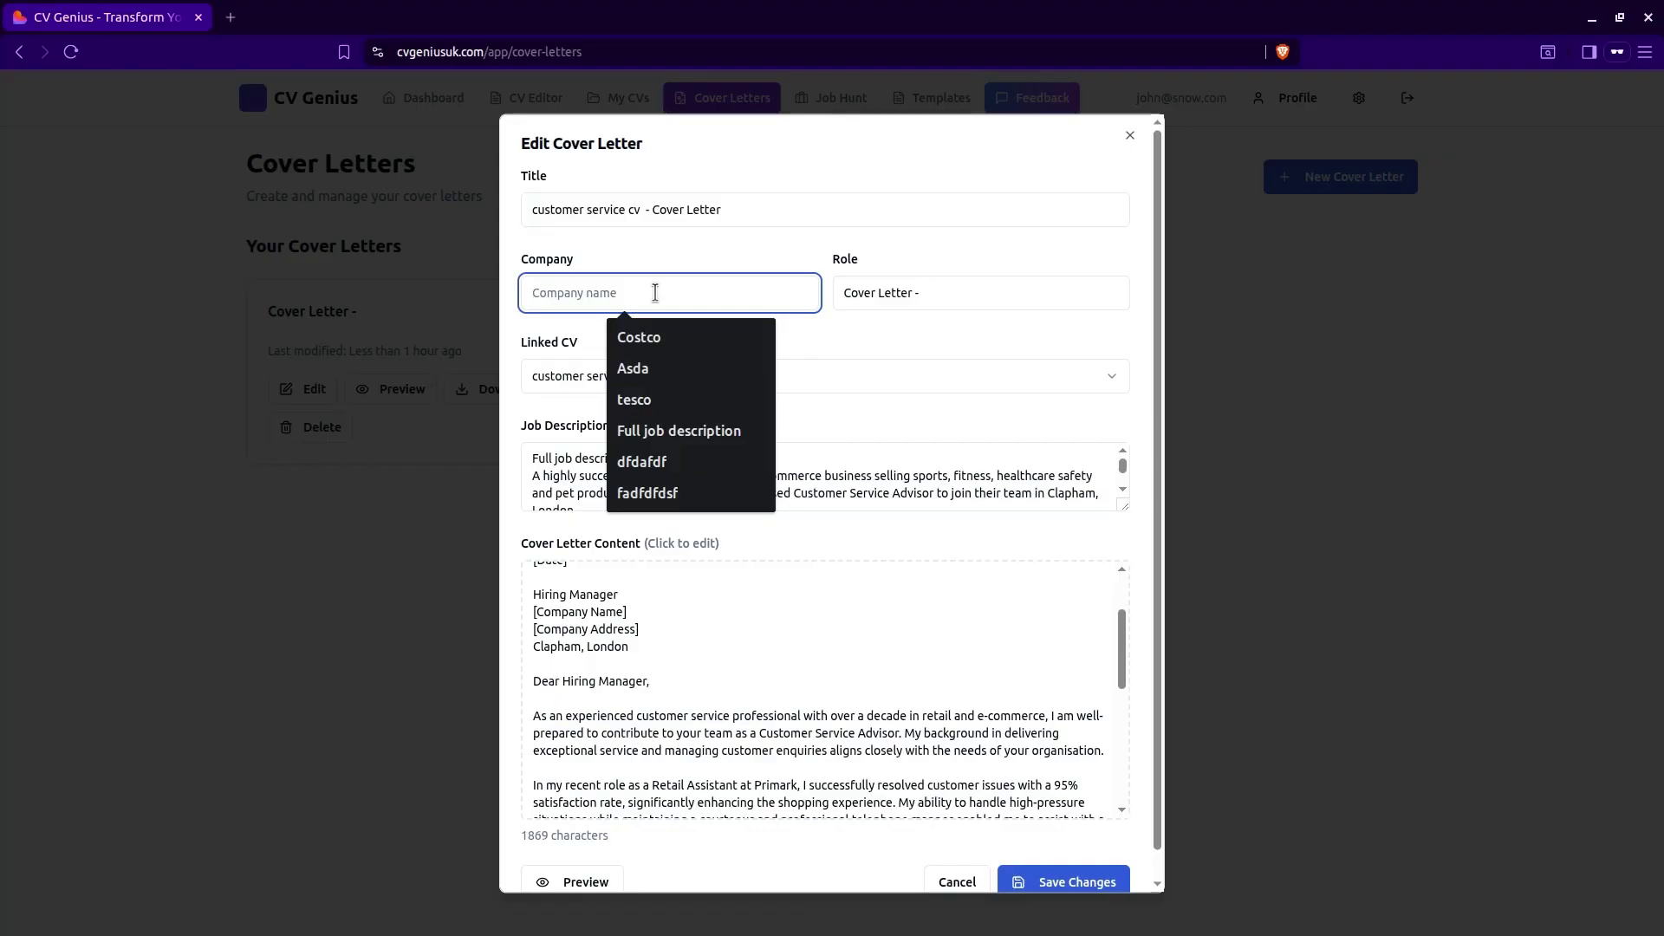
pyautogui.press('Down')
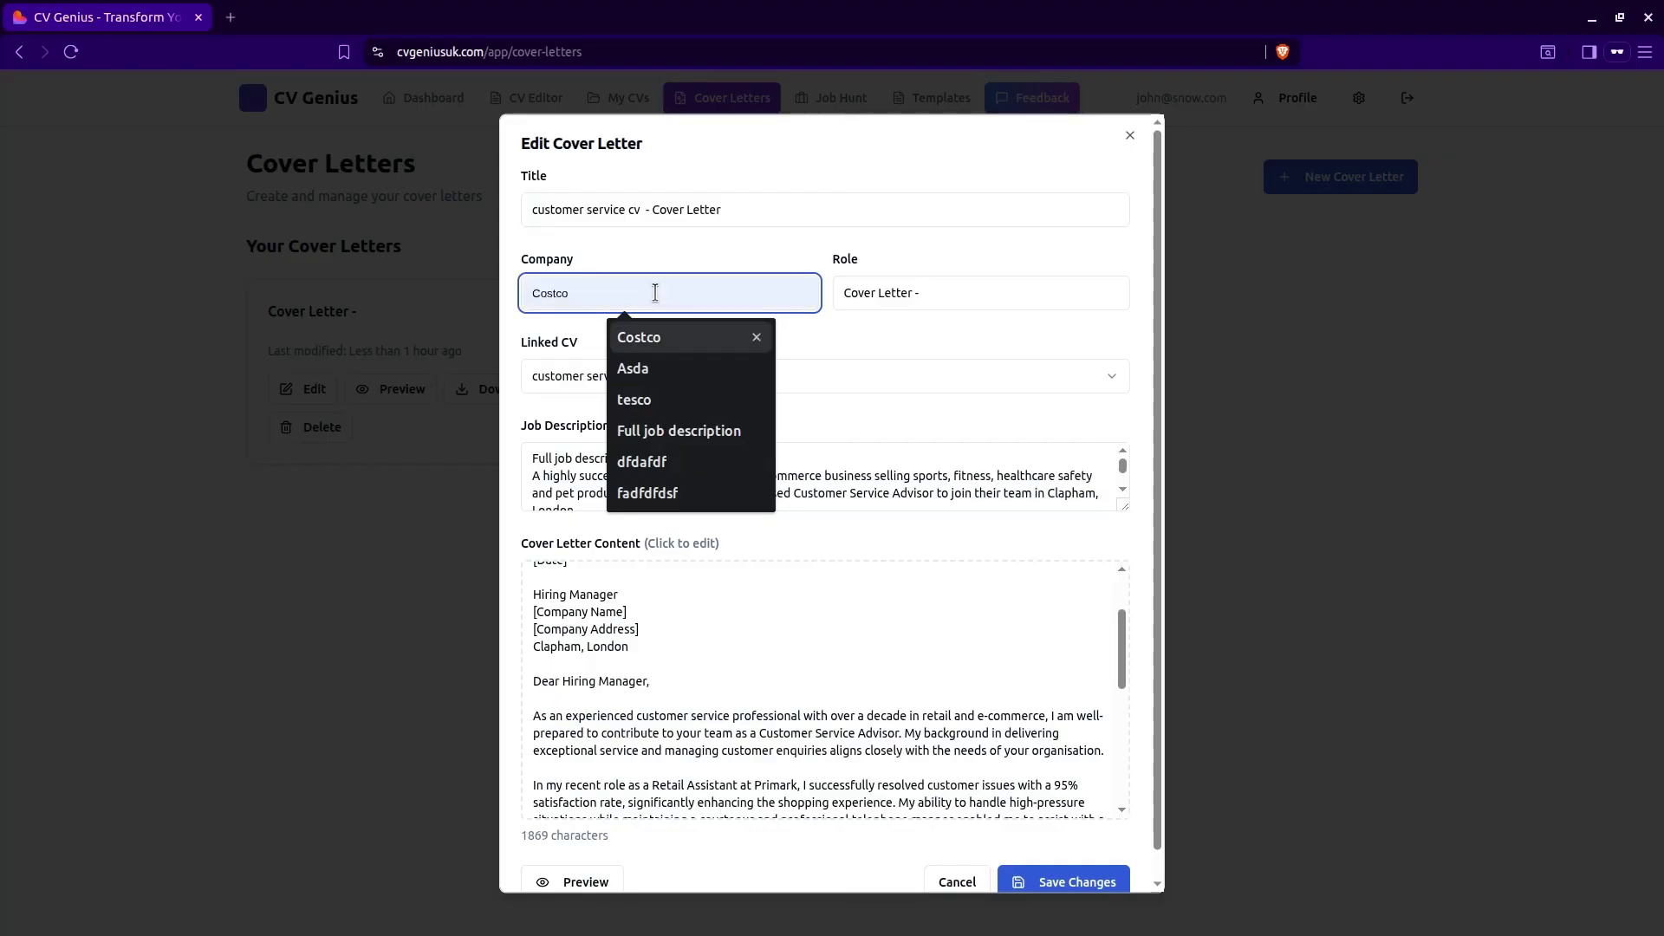
pyautogui.click(638, 337)
pyautogui.click(1015, 297)
pyautogui.moveTo(947, 294); pyautogui.dragTo(839, 273)
pyautogui.write('cuse')
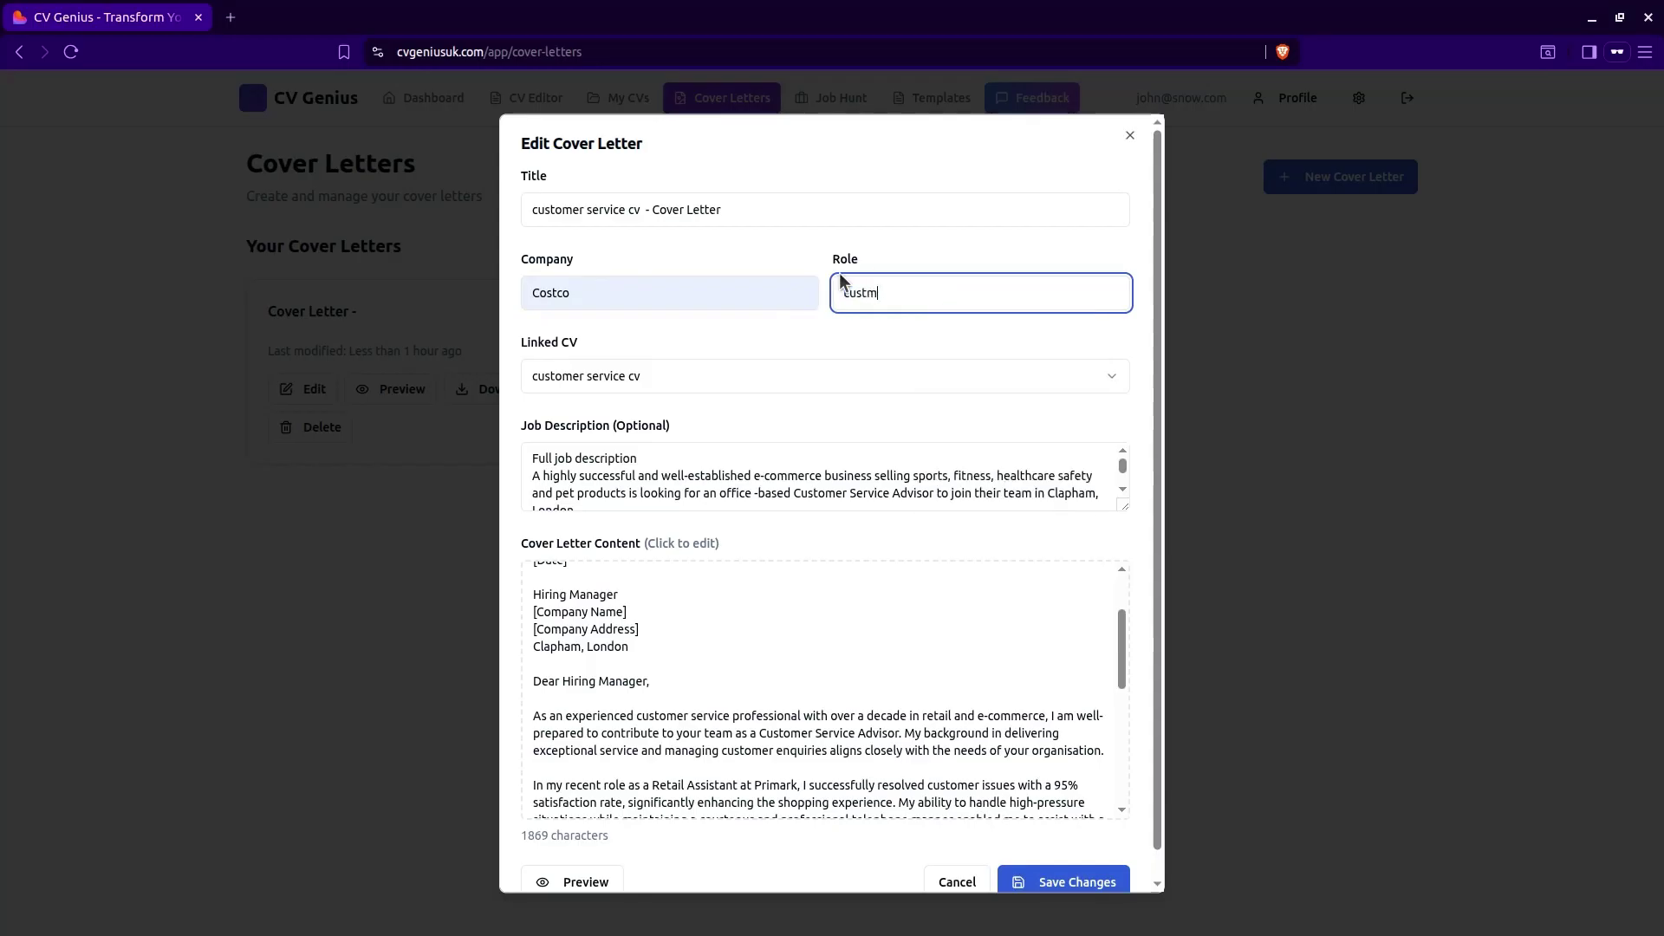
pyautogui.write('omer service advisor')
# Delete the placeholder address block and blank line at the top of the letter
pyautogui.scroll(-1, 891, 511)
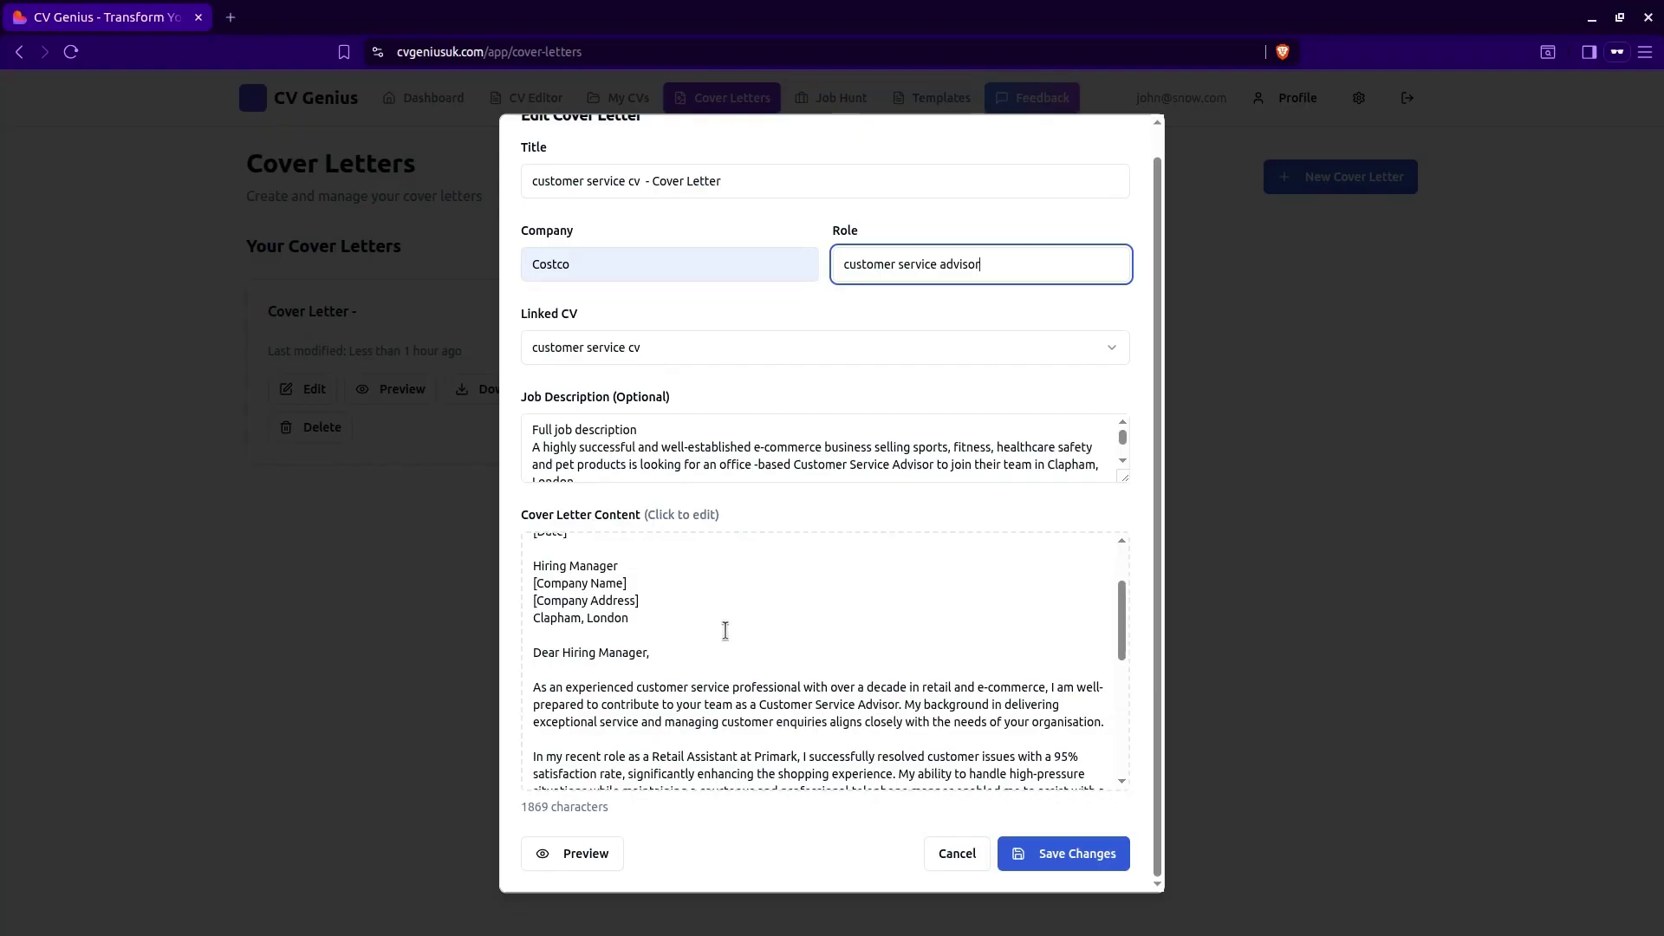
pyautogui.scroll(-1, 726, 687)
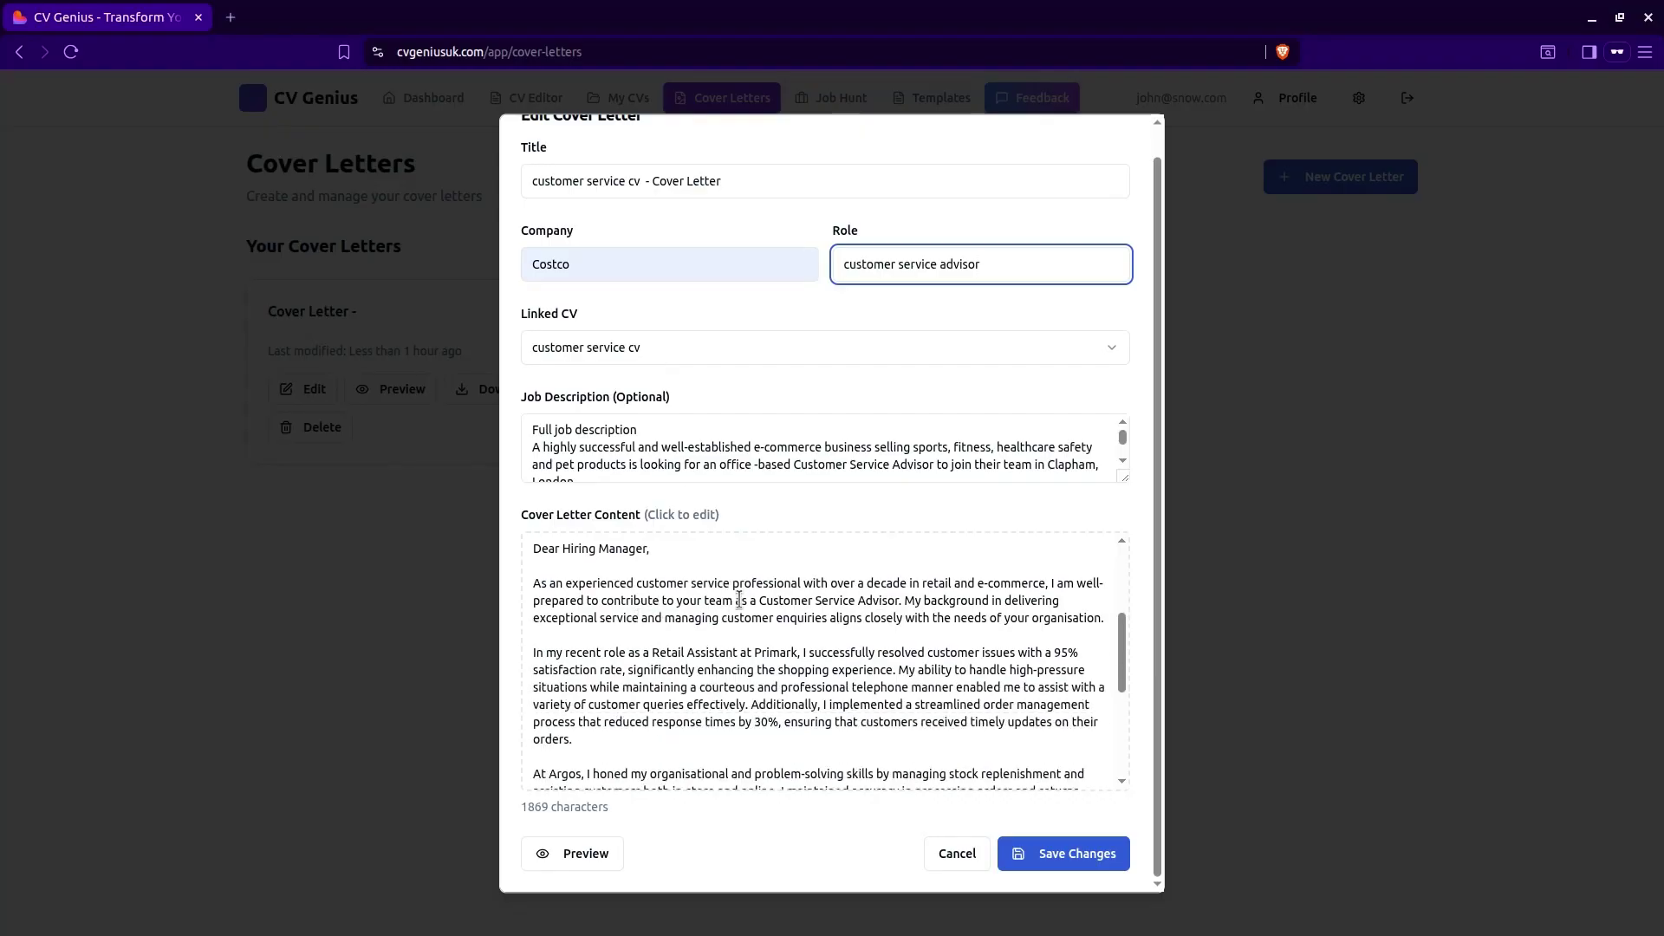
pyautogui.scroll(-1, 895, 709)
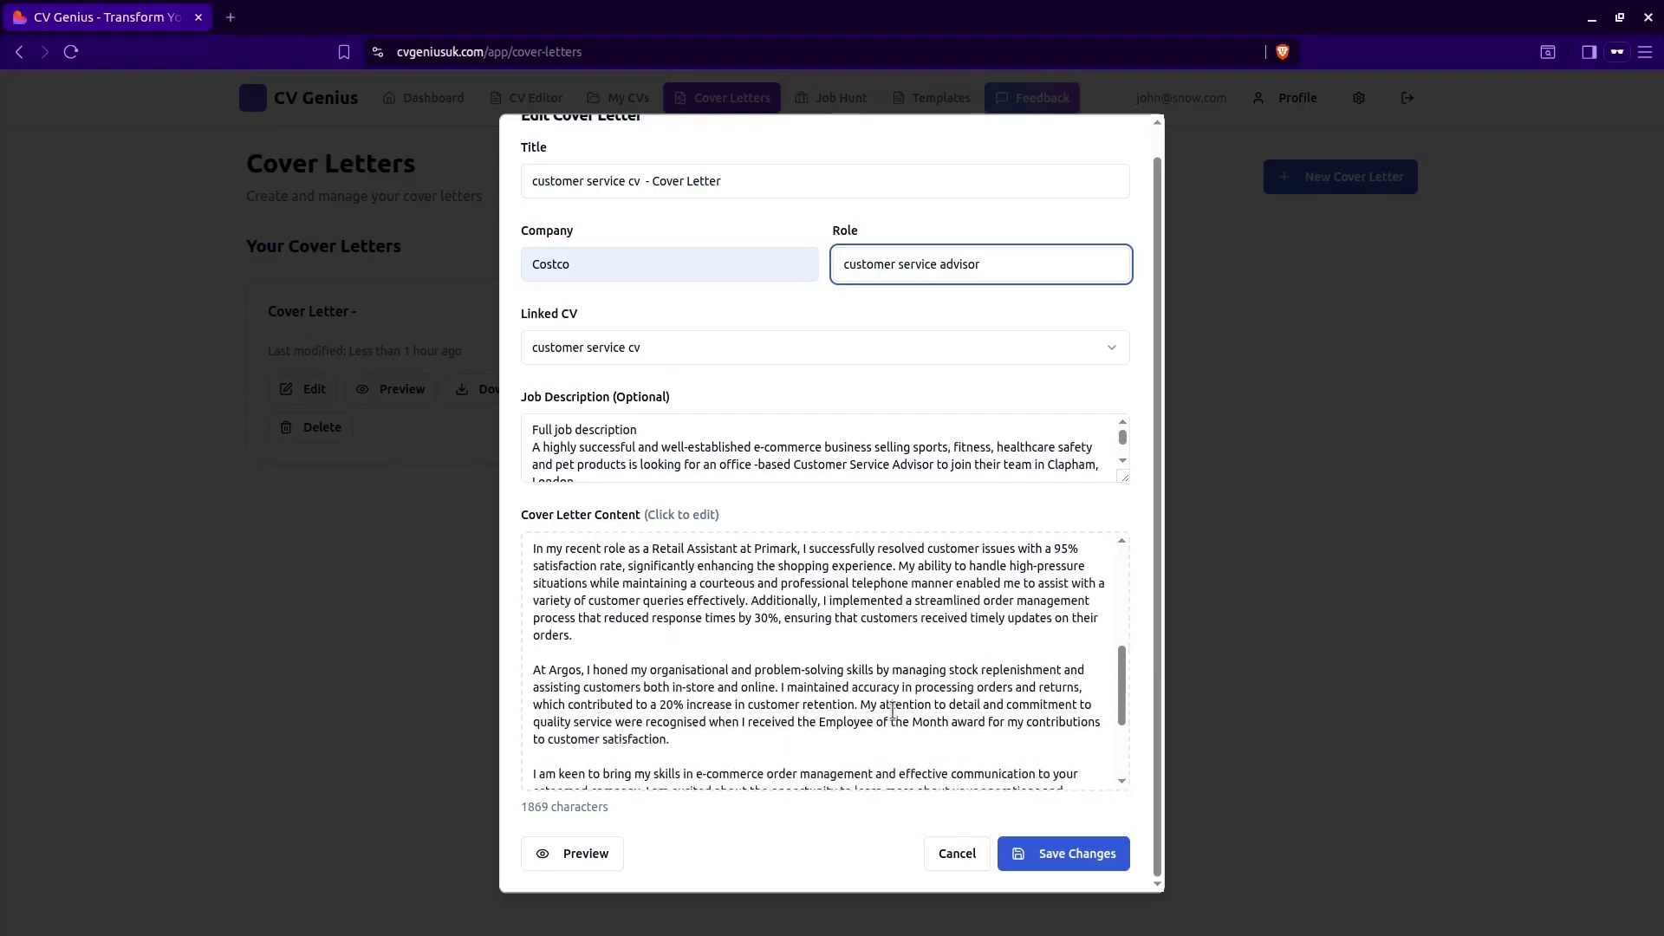
pyautogui.scroll(-1, 771, 695)
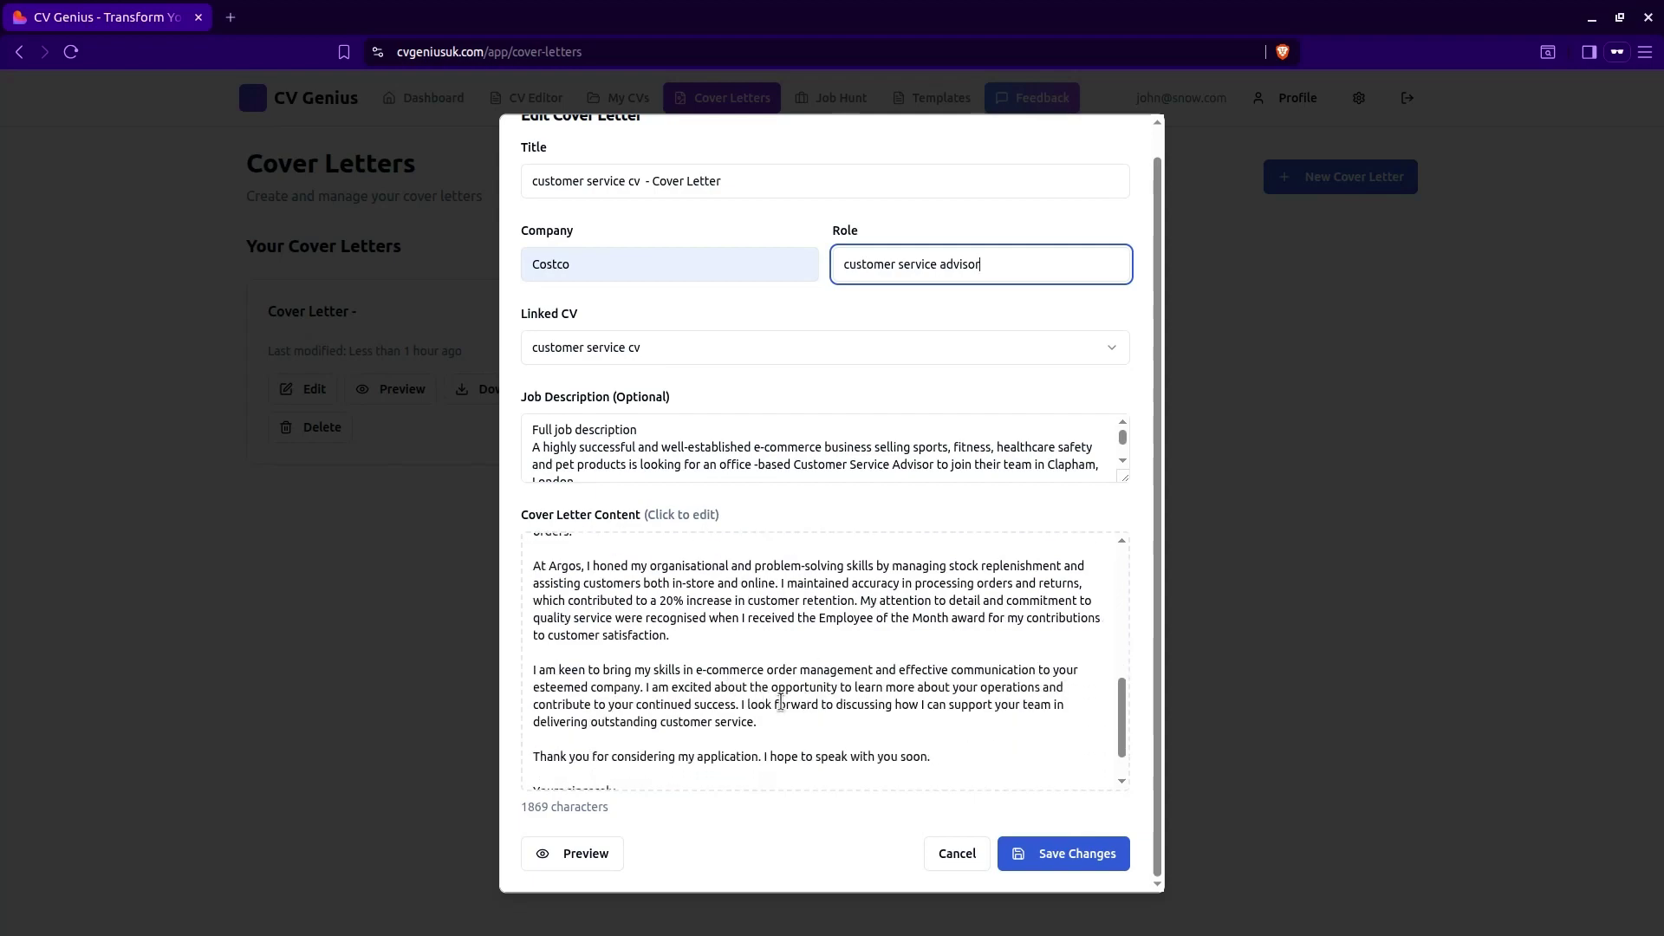
pyautogui.scroll(-1, 780, 703)
pyautogui.scroll(3, 720, 703)
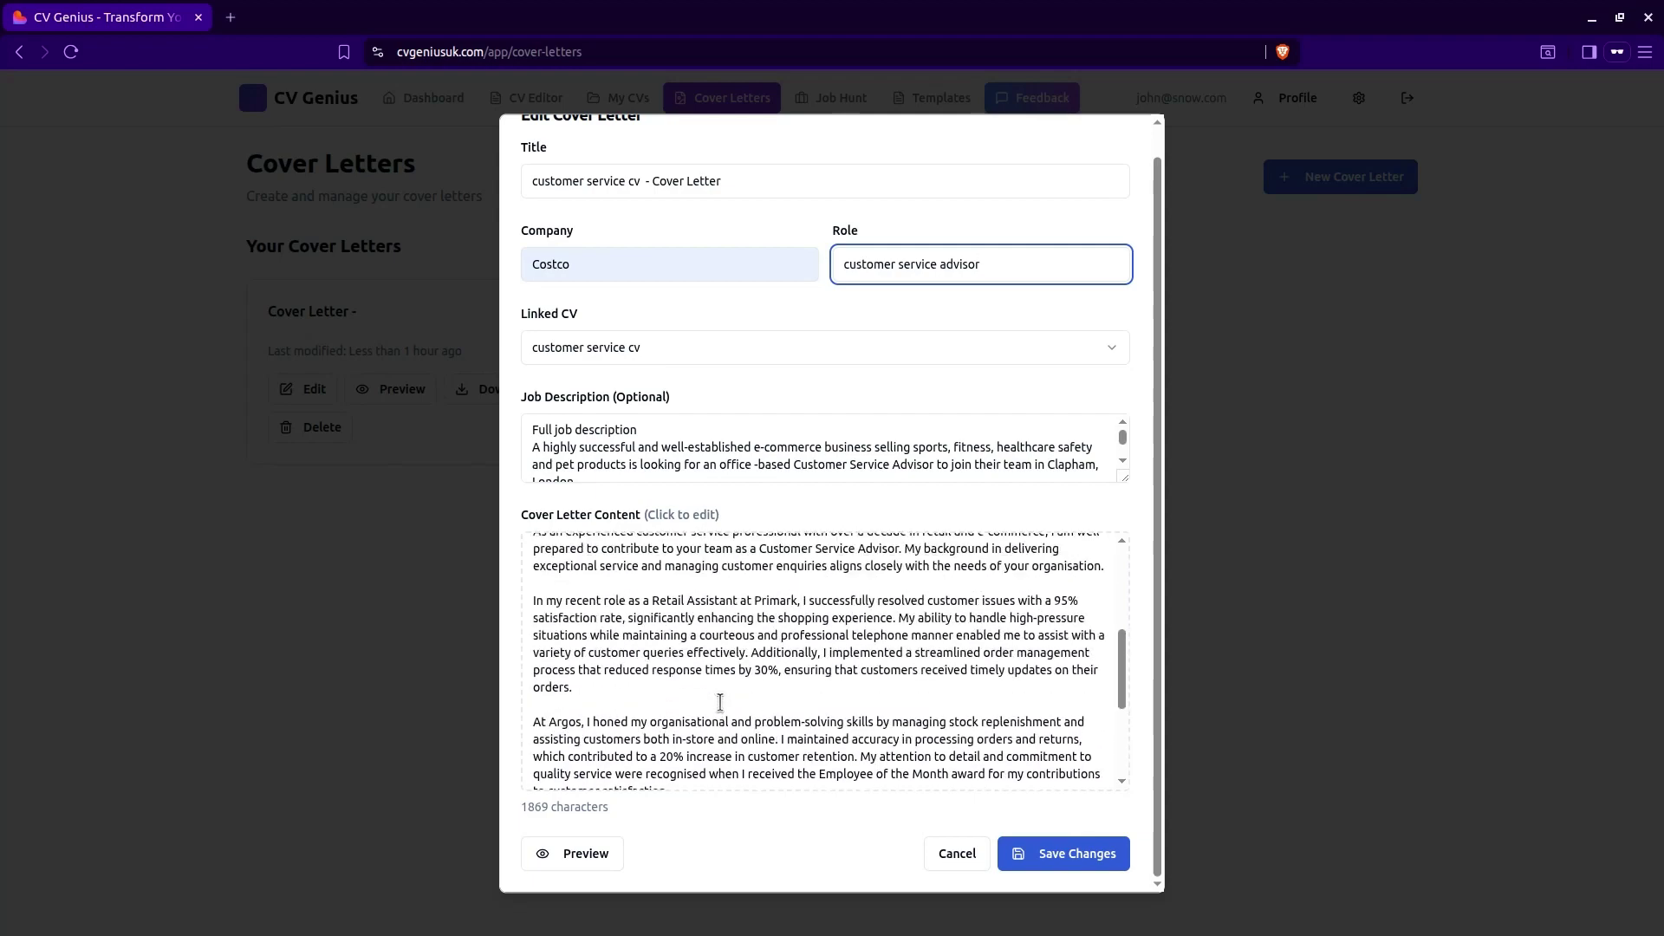
pyautogui.scroll(2, 743, 701)
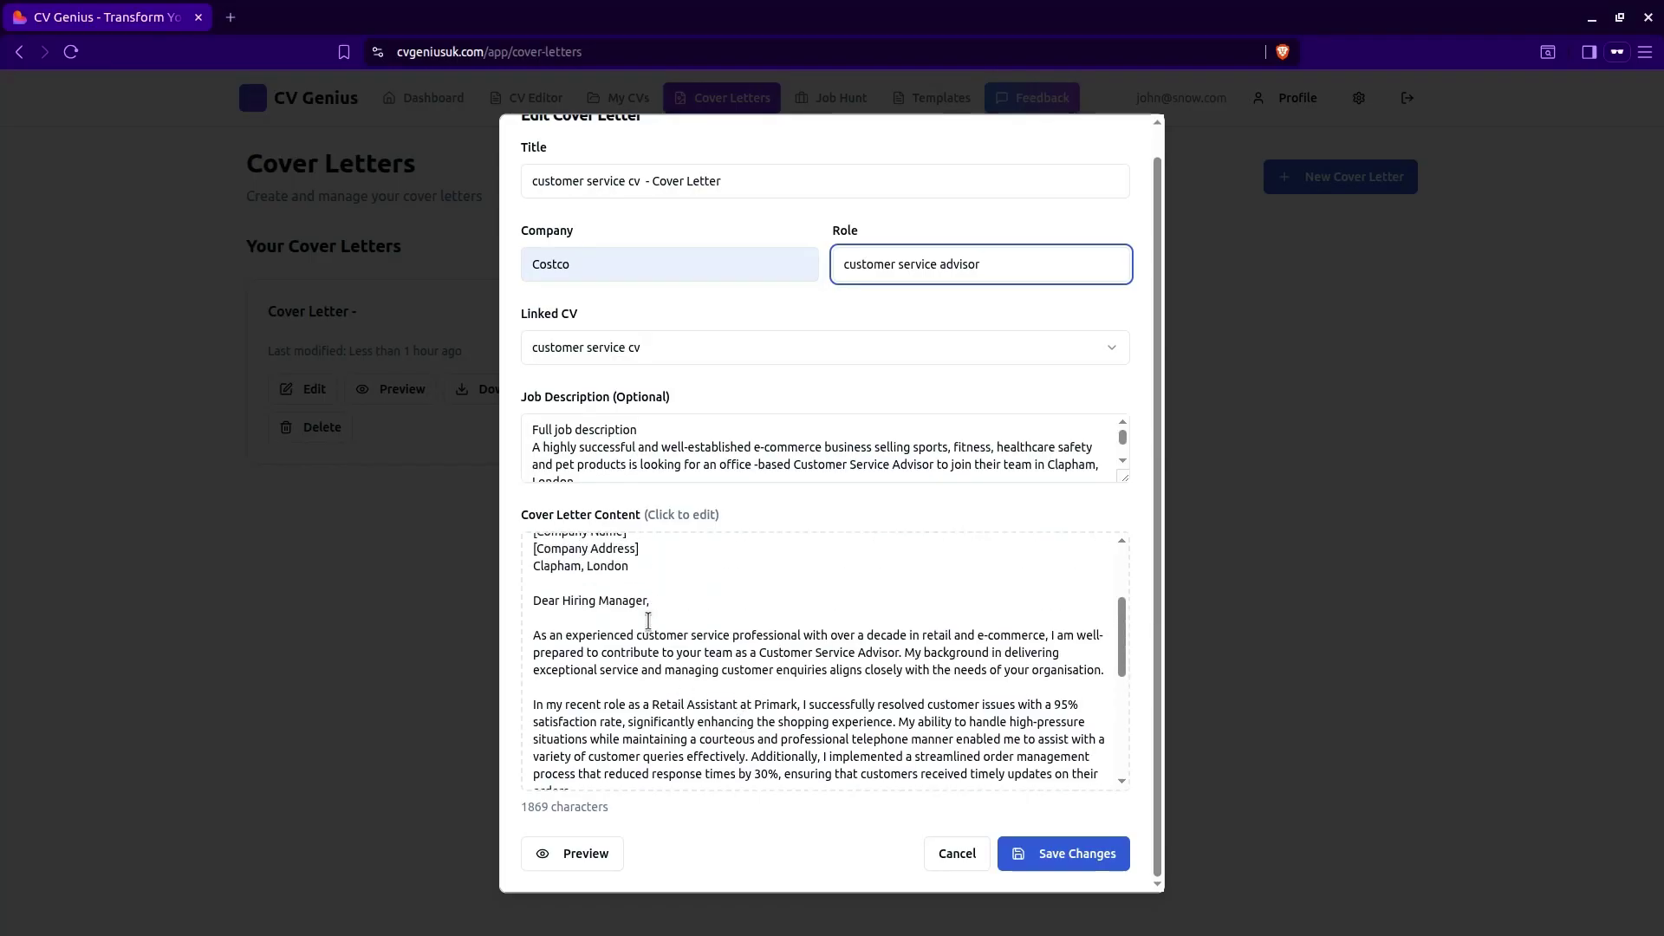
pyautogui.scroll(2, 662, 727)
pyautogui.moveTo(662, 726); pyautogui.dragTo(531, 546)
pyautogui.press('BackSpace')
pyautogui.press('Delete')
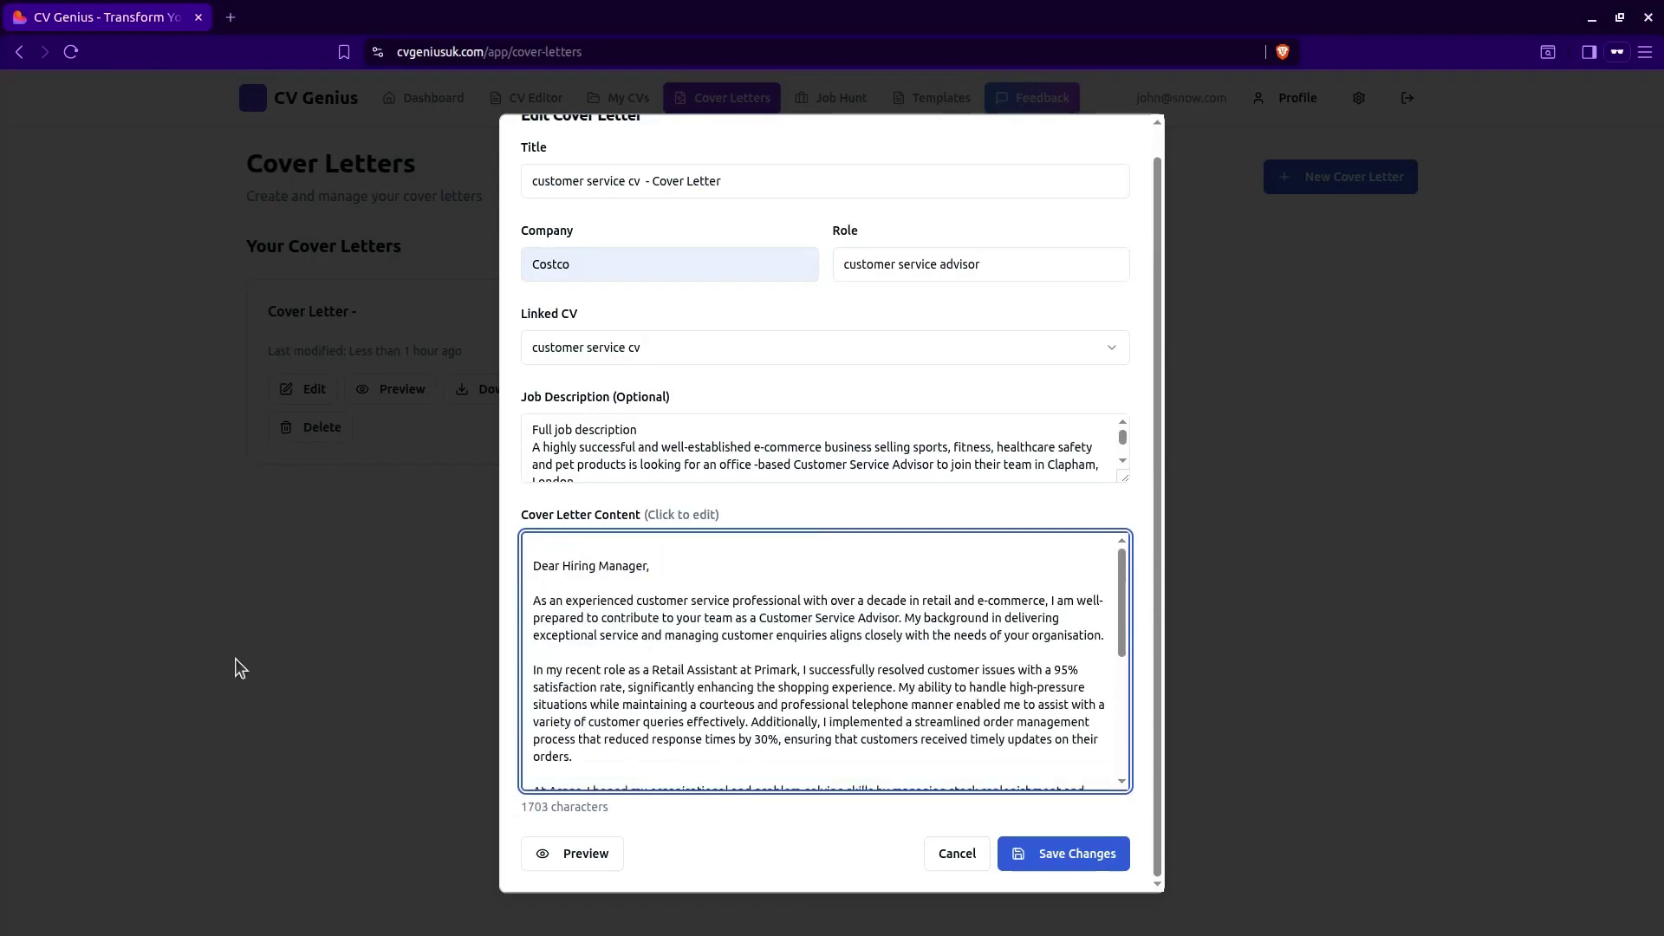
# Preview the cover letter, read through it, and close the preview
pyautogui.click(579, 854)
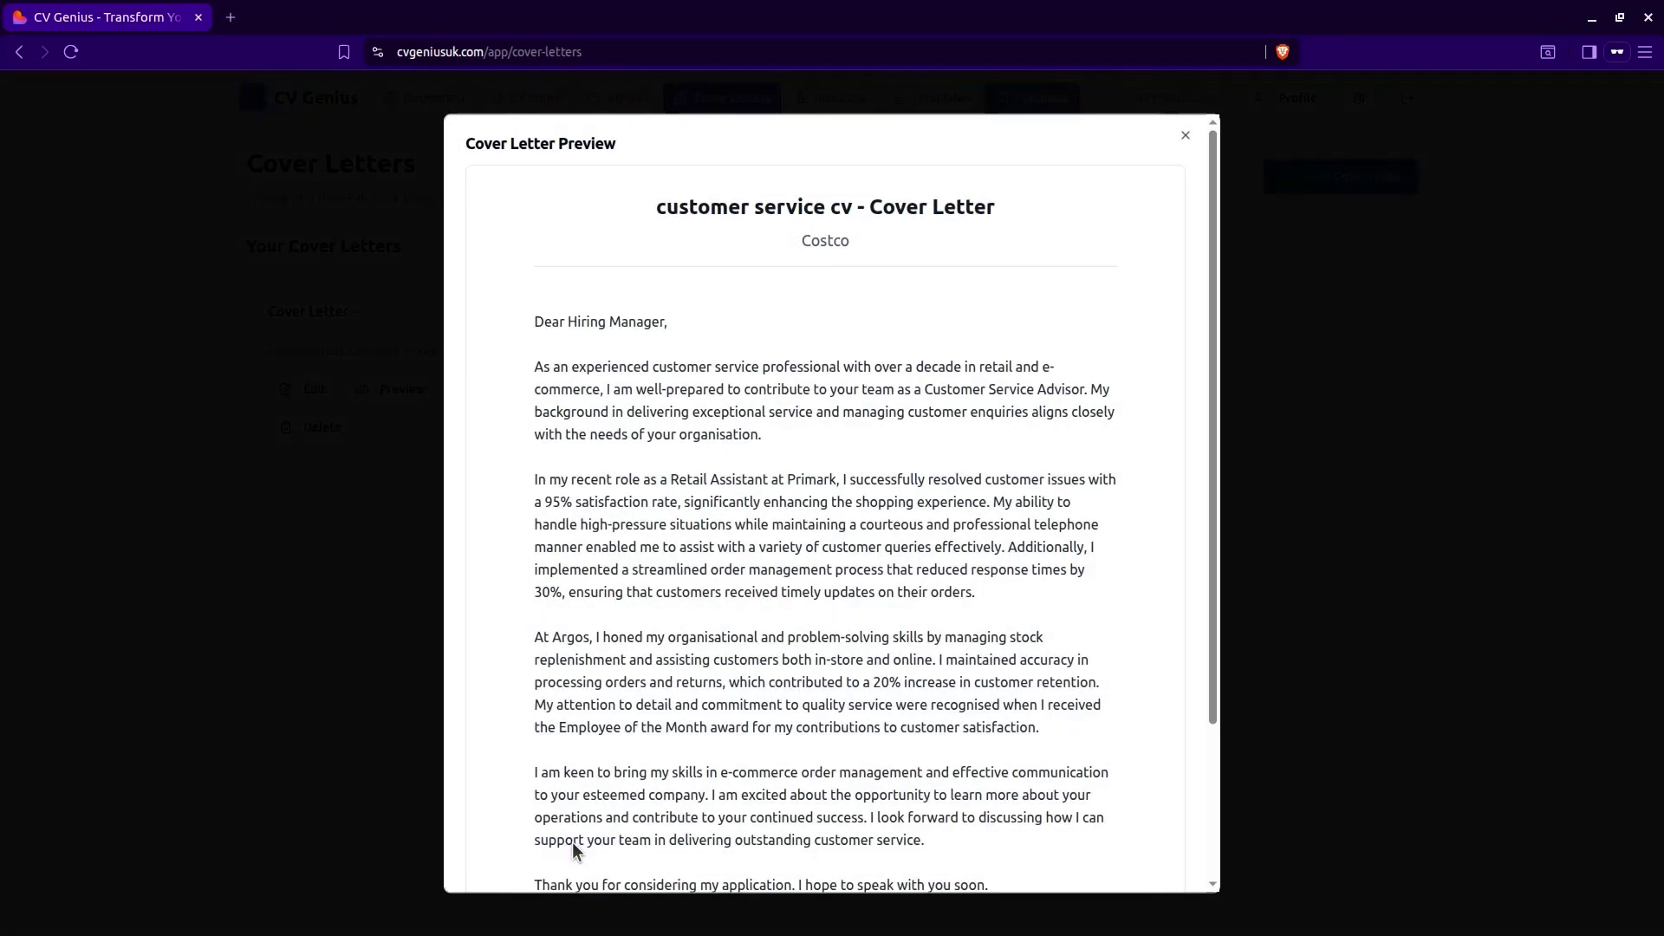
pyautogui.scroll(-3, 740, 446)
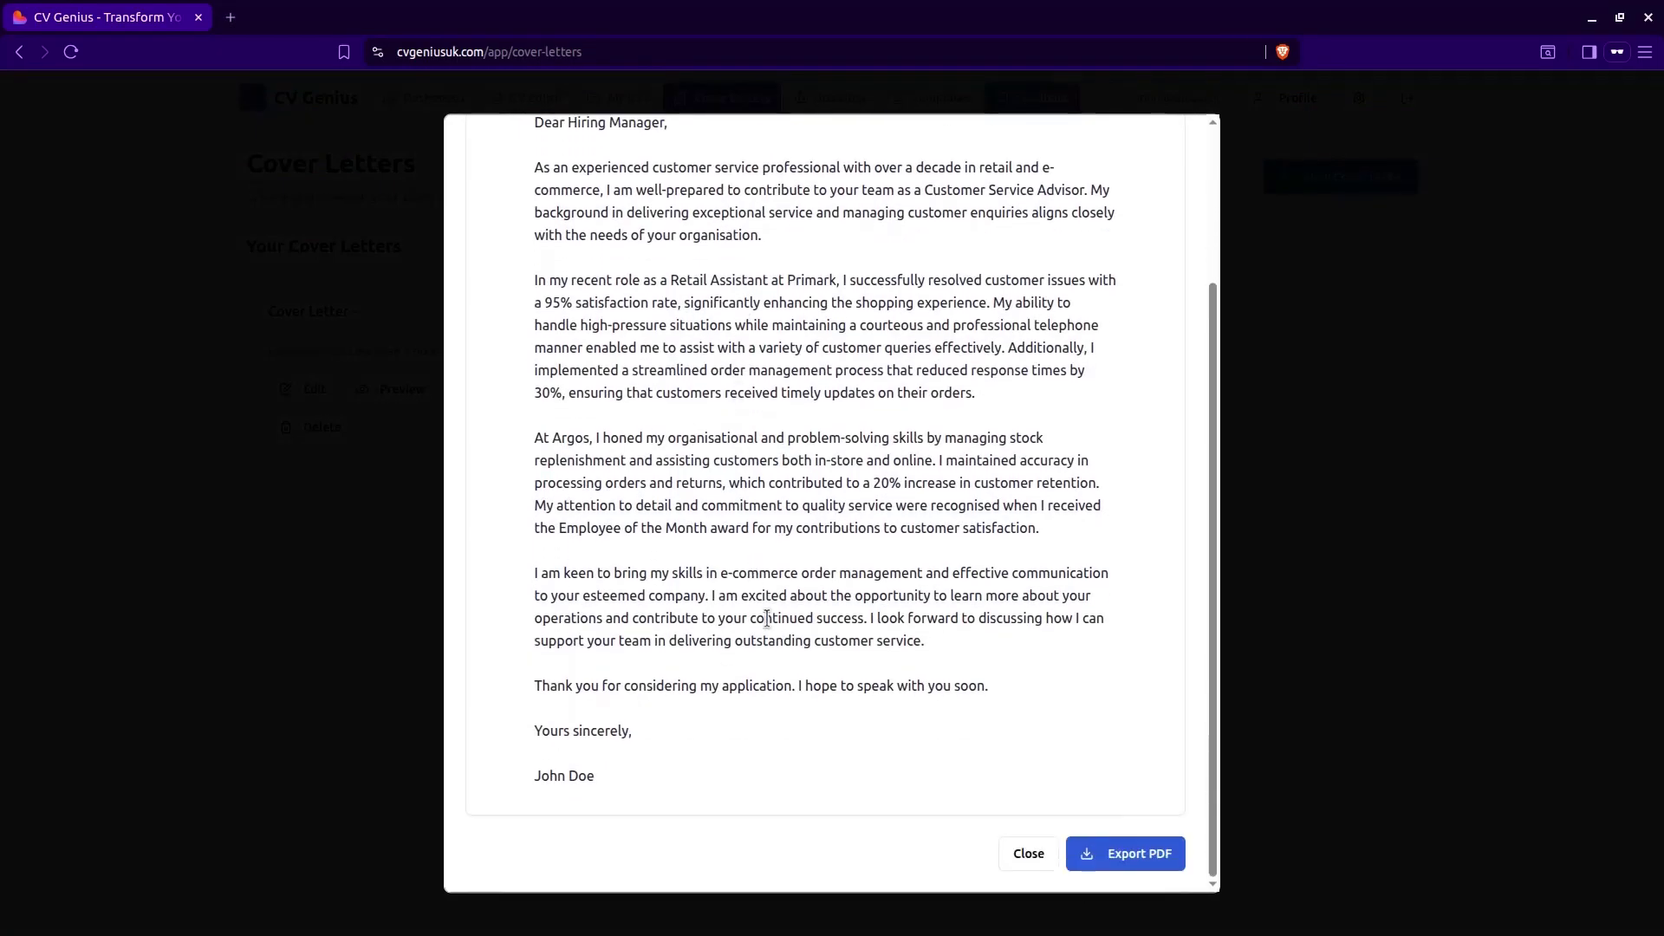
pyautogui.scroll(3, 767, 618)
pyautogui.scroll(-3, 668, 835)
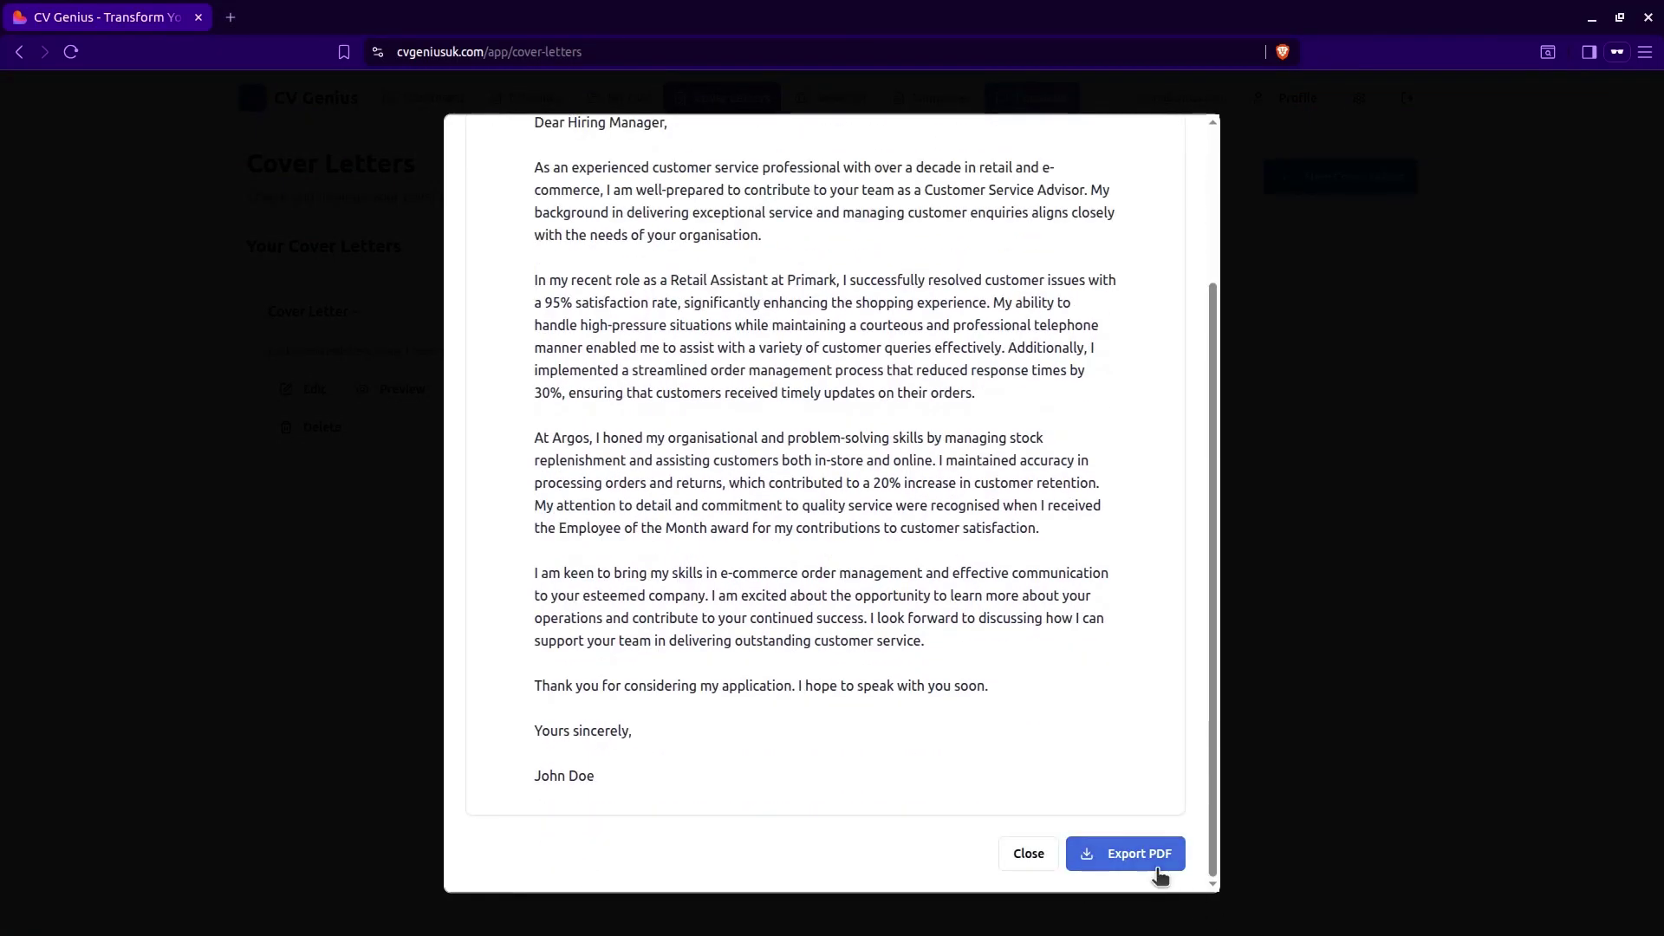
pyautogui.scroll(1, 1113, 767)
pyautogui.scroll(-1, 1111, 763)
pyautogui.click(1026, 852)
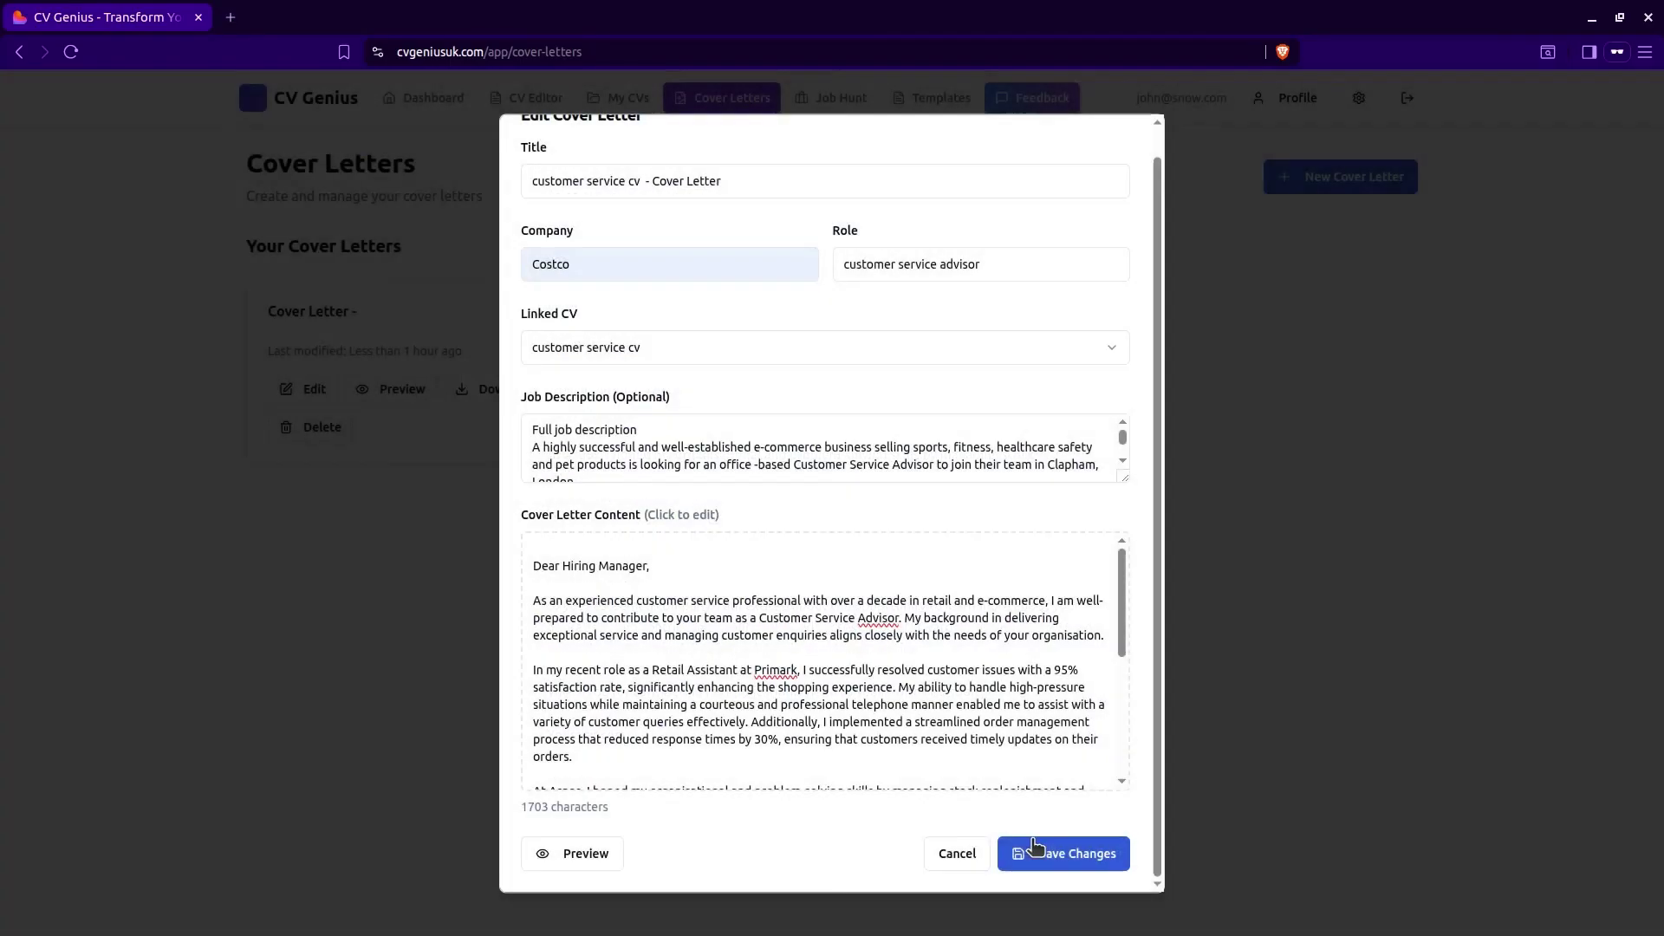
# Save the edited cover letter so 'customer service cv - Cover Letter' is stored
pyautogui.click(1066, 866)
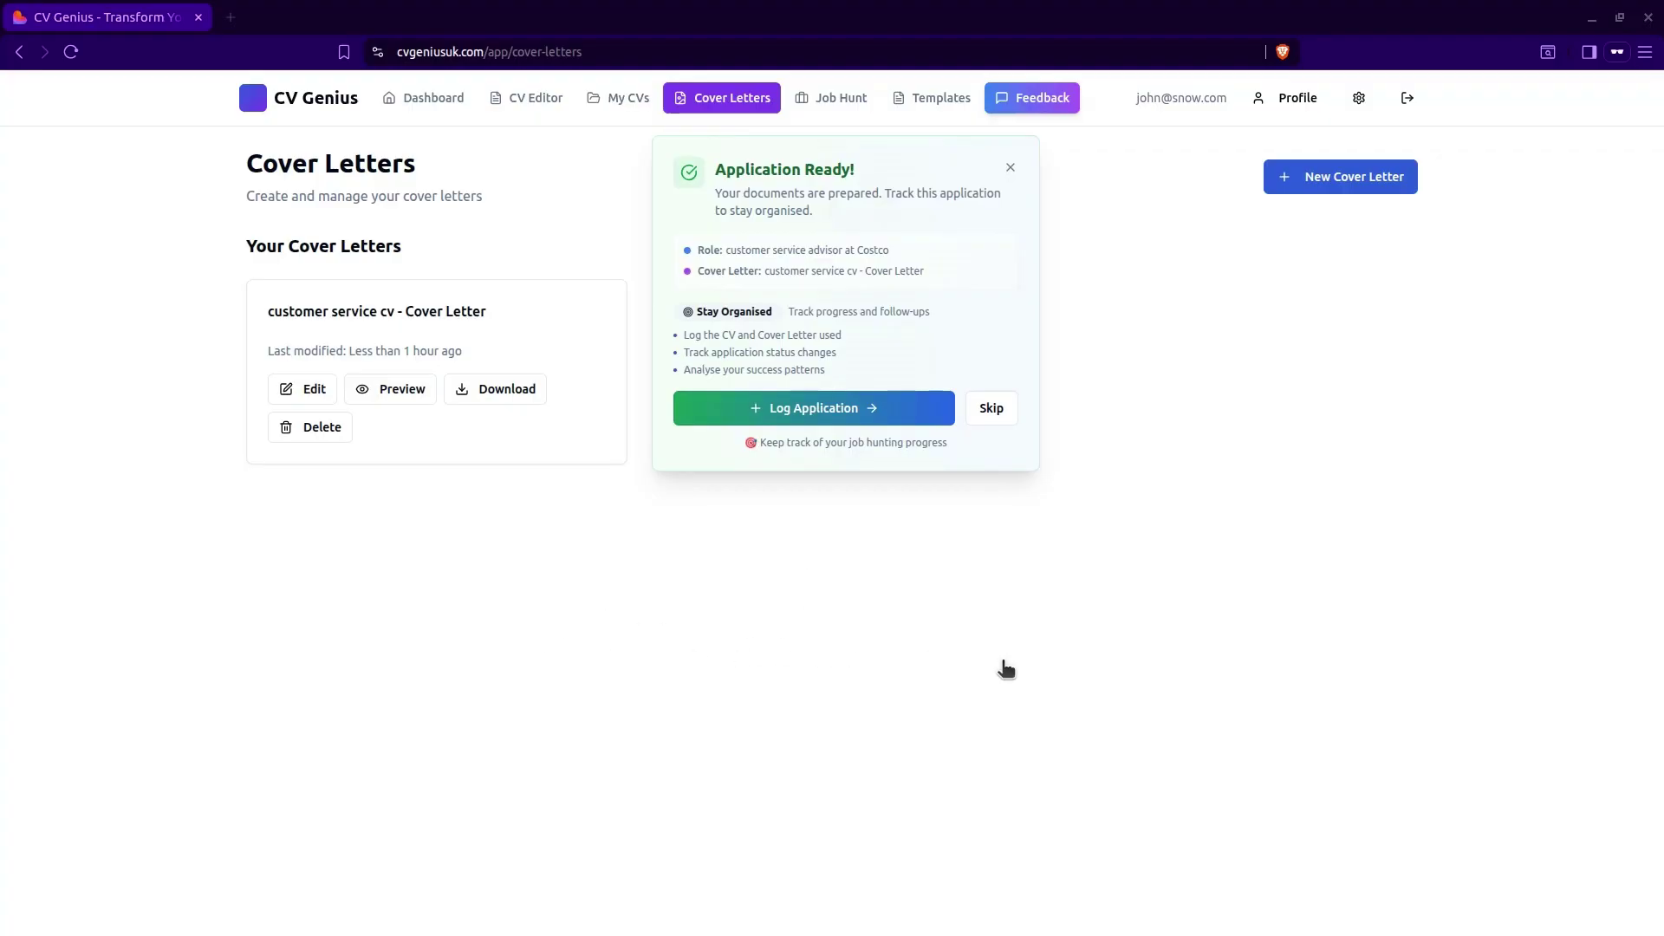
# Open a Log Application form for the Costco customer service advisor role and set the location to London
pyautogui.press('Return')
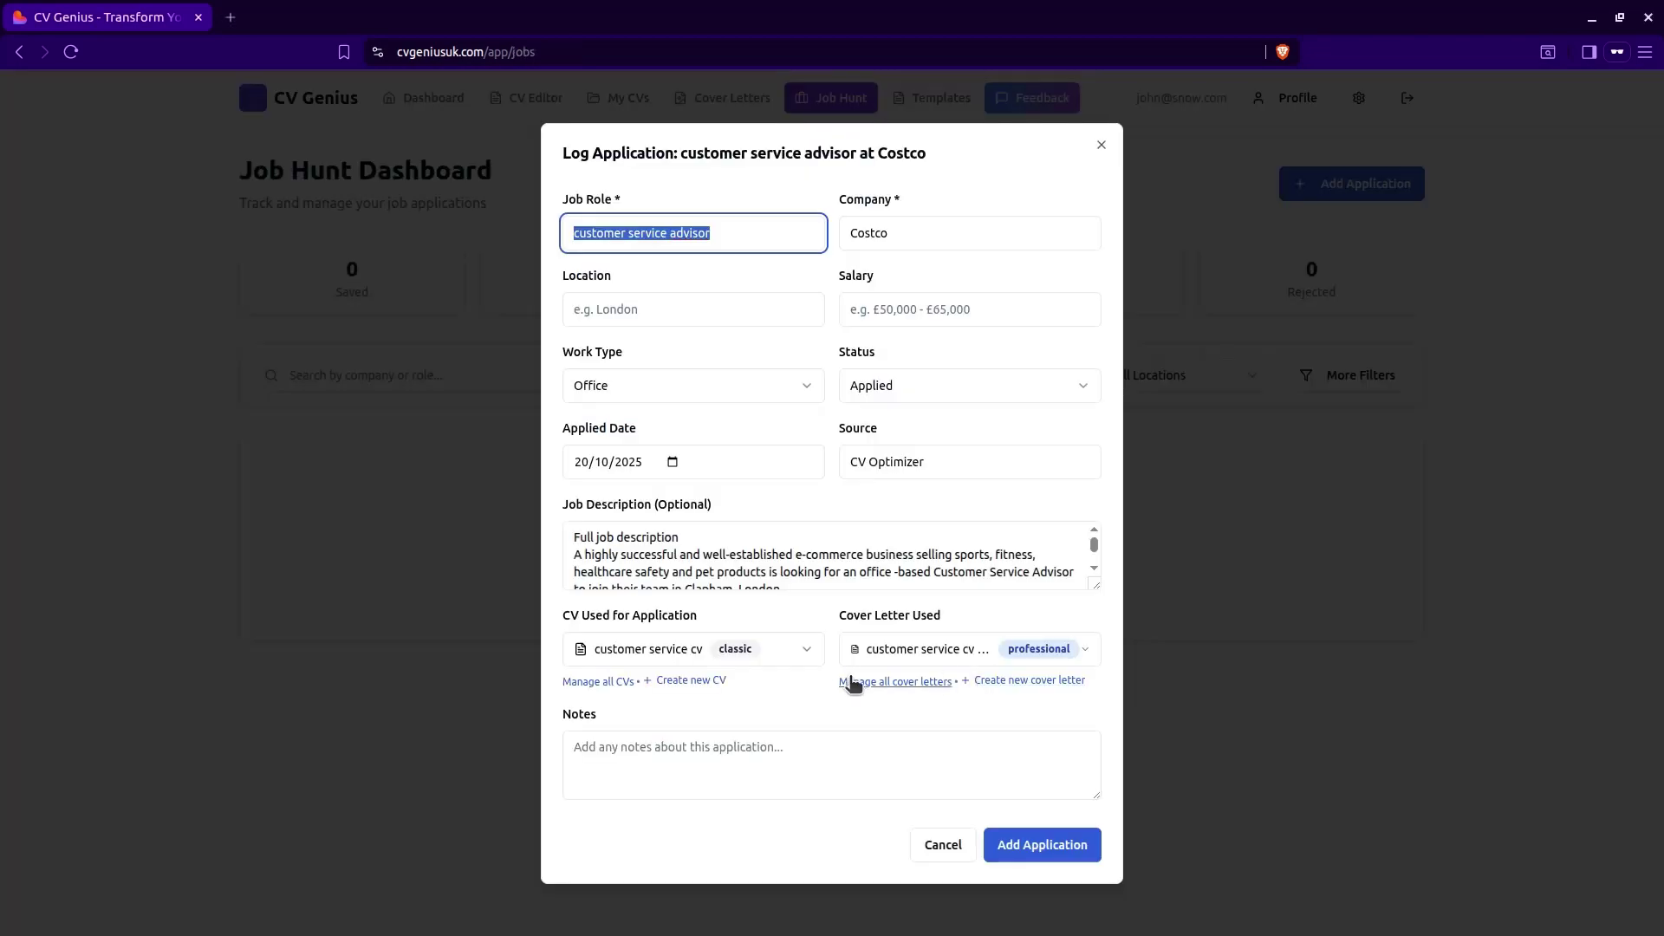
pyautogui.click(673, 305)
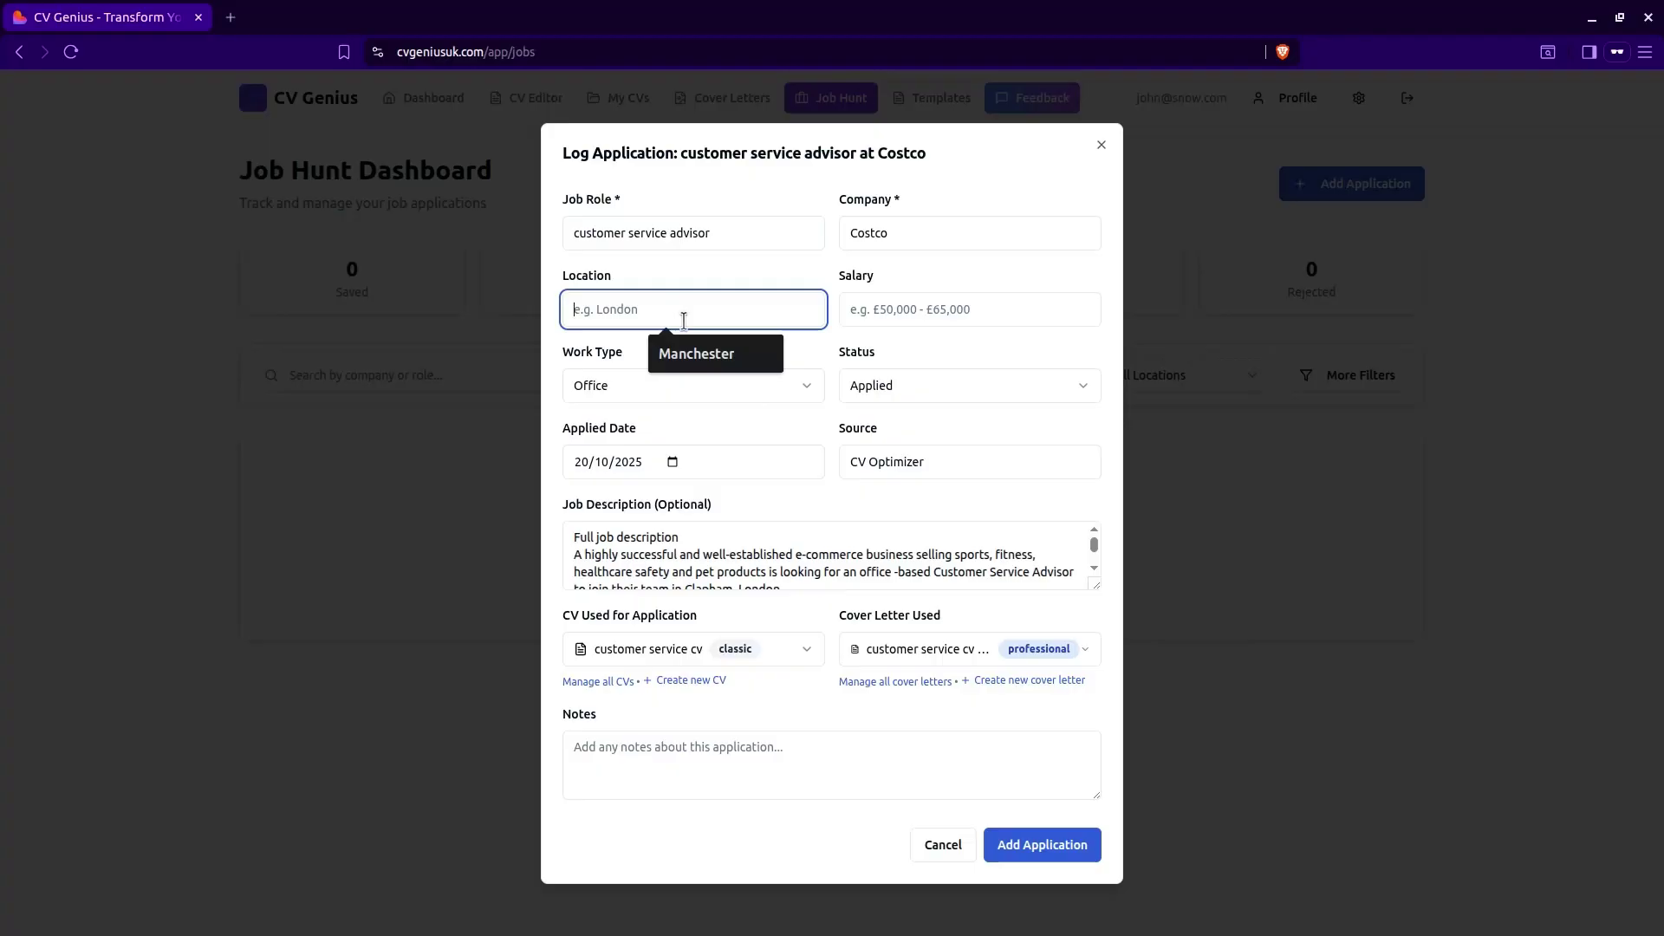
pyautogui.click(1021, 317)
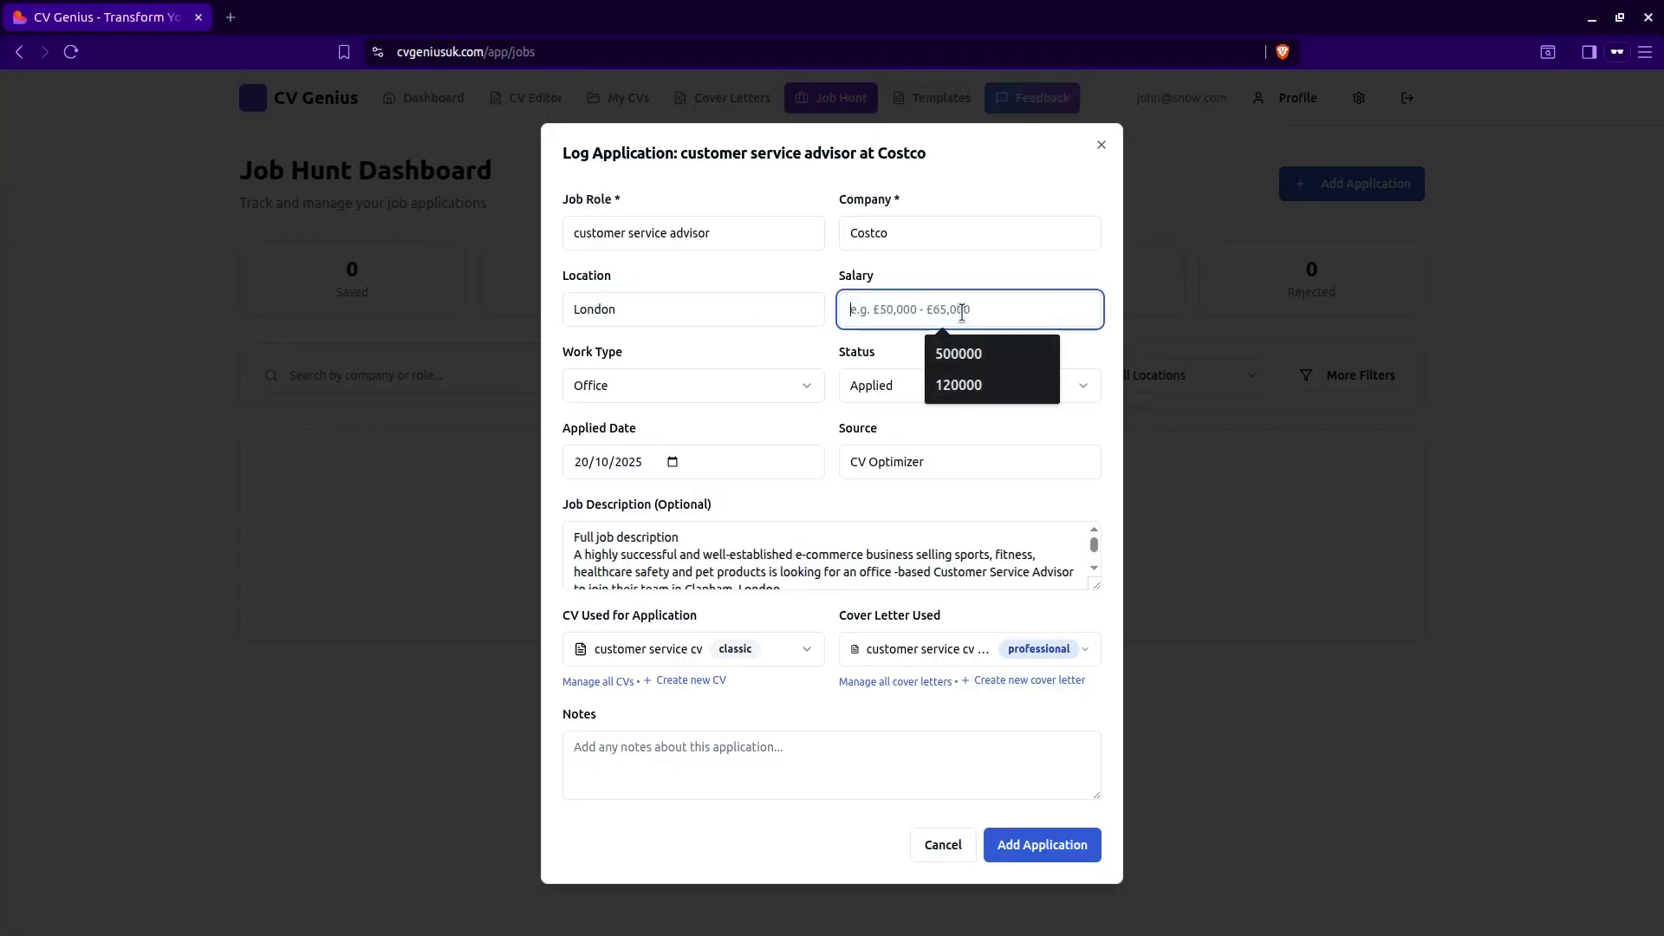